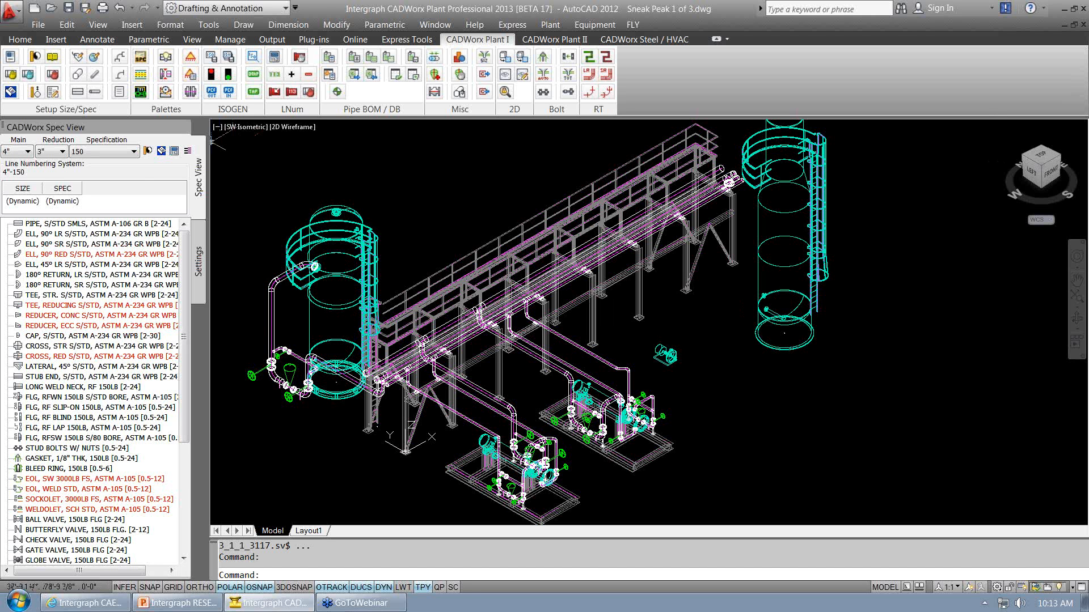
- Look through the available piping specifications and main sizes in the spec view
left_click(138, 152)
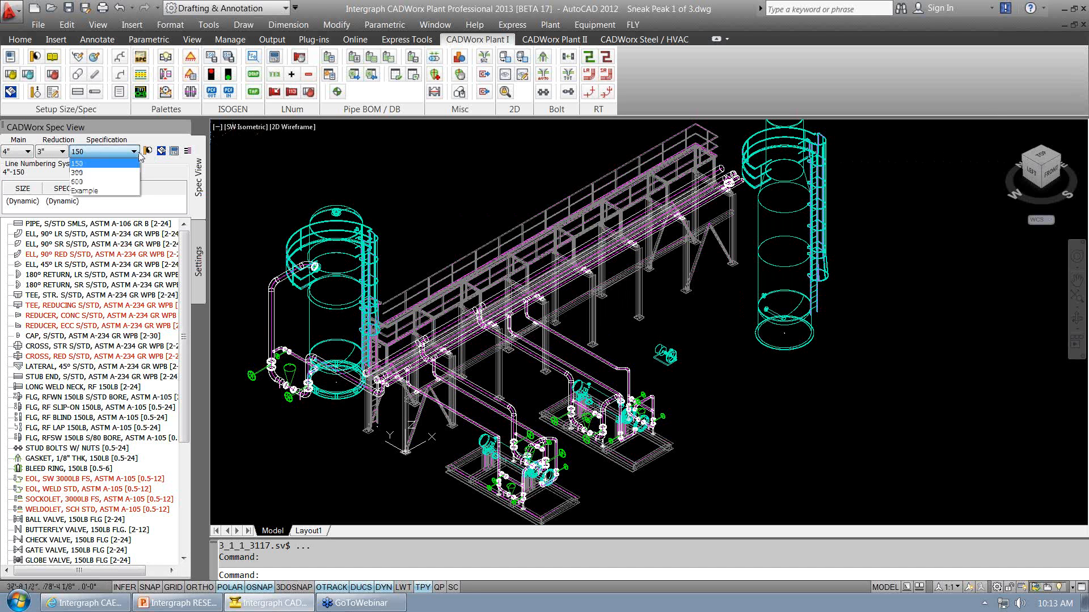
left_click(135, 151)
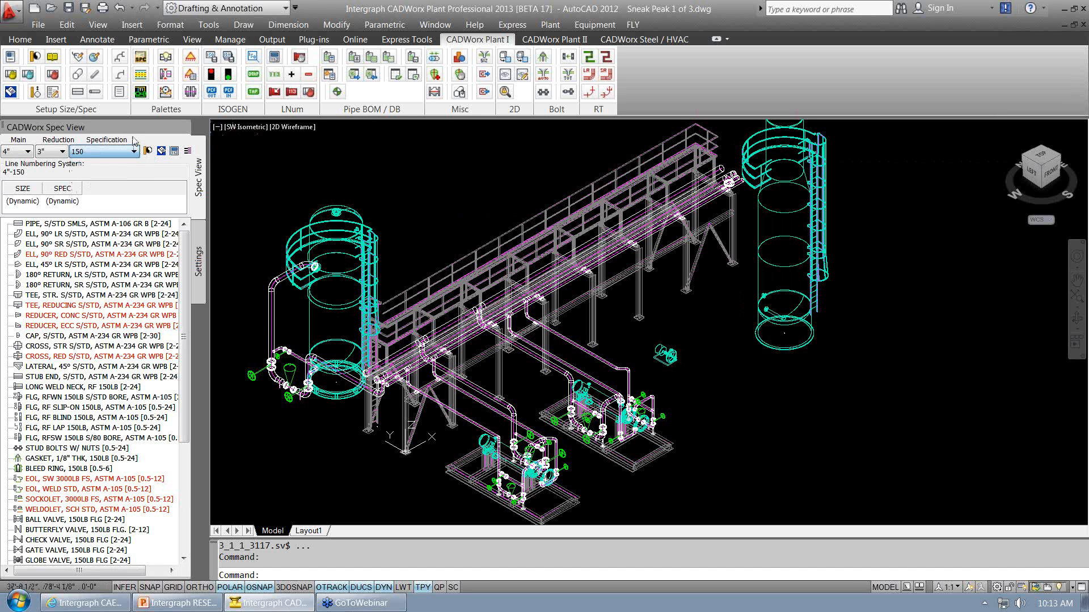
left_click(27, 152)
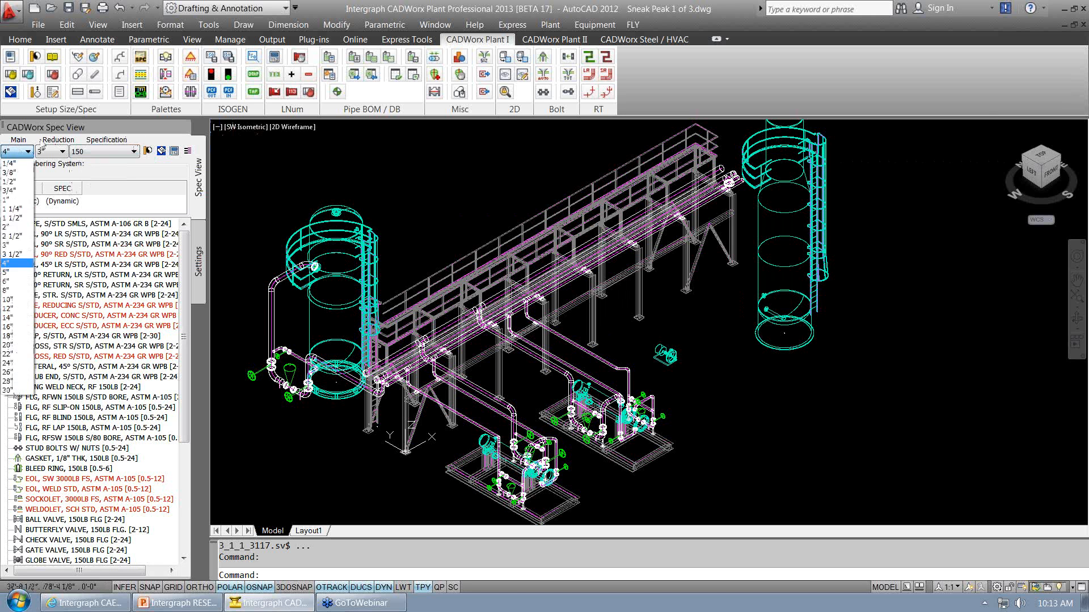
left_click(42, 144)
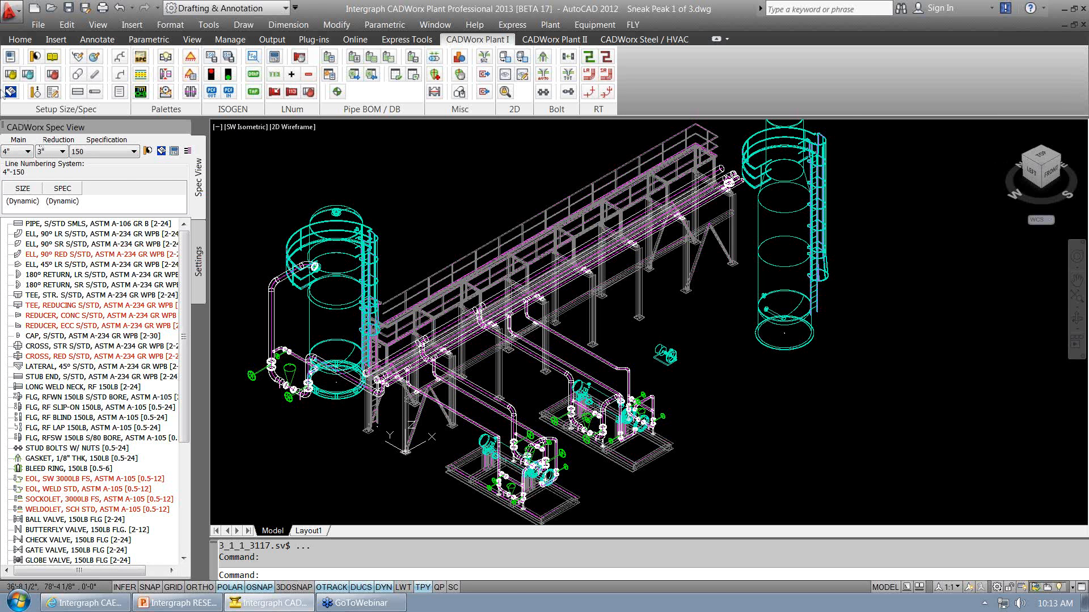
- Open the CADWorx Plant setup and examine the configuration settings, including the options for BomBoltControl
left_click(9, 59)
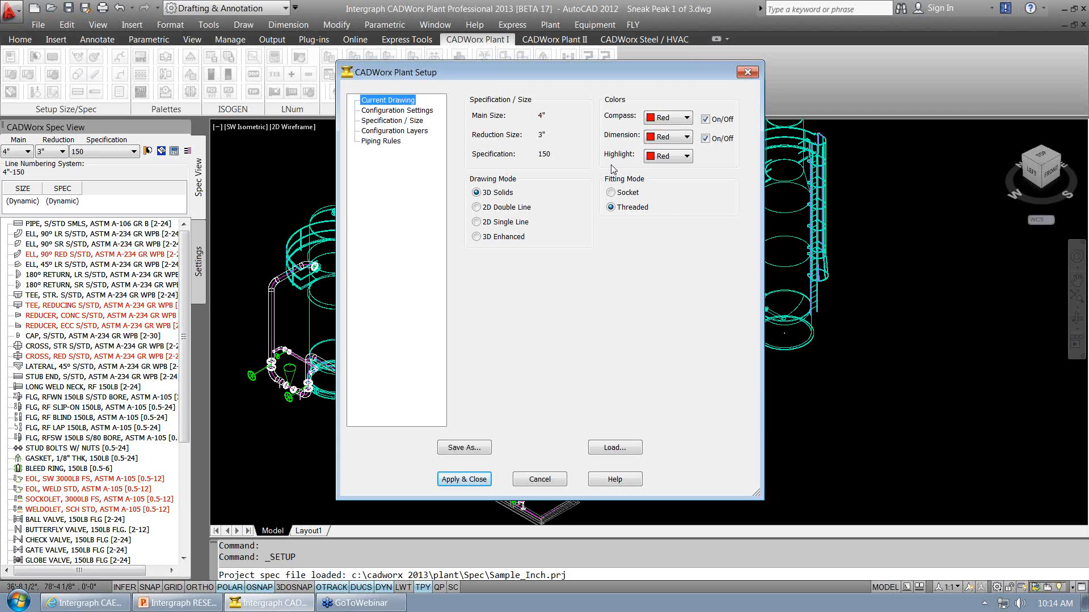
left_click(400, 111)
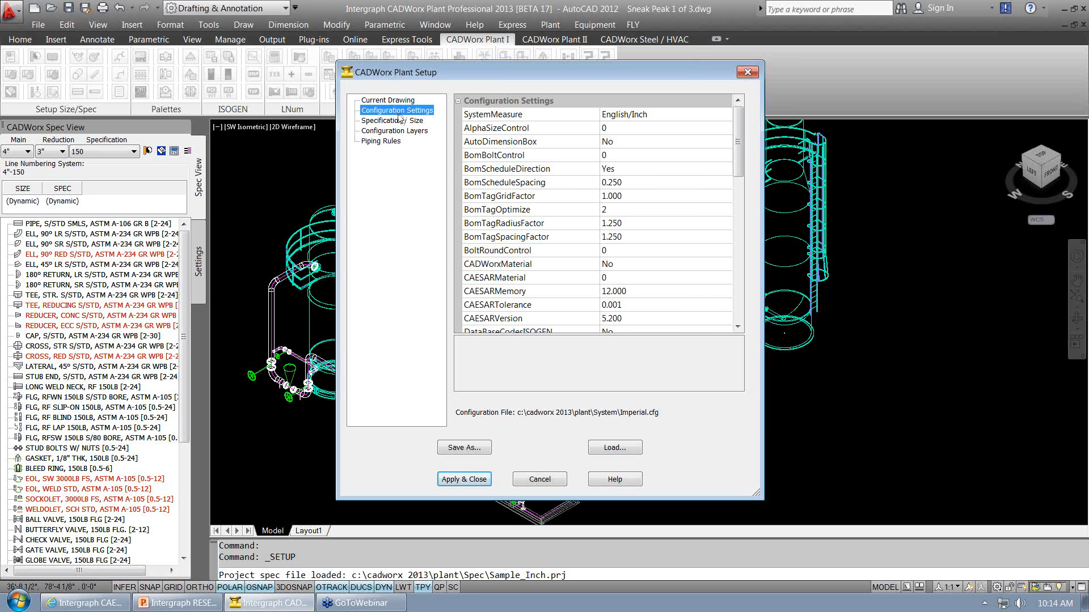
left_click(515, 158)
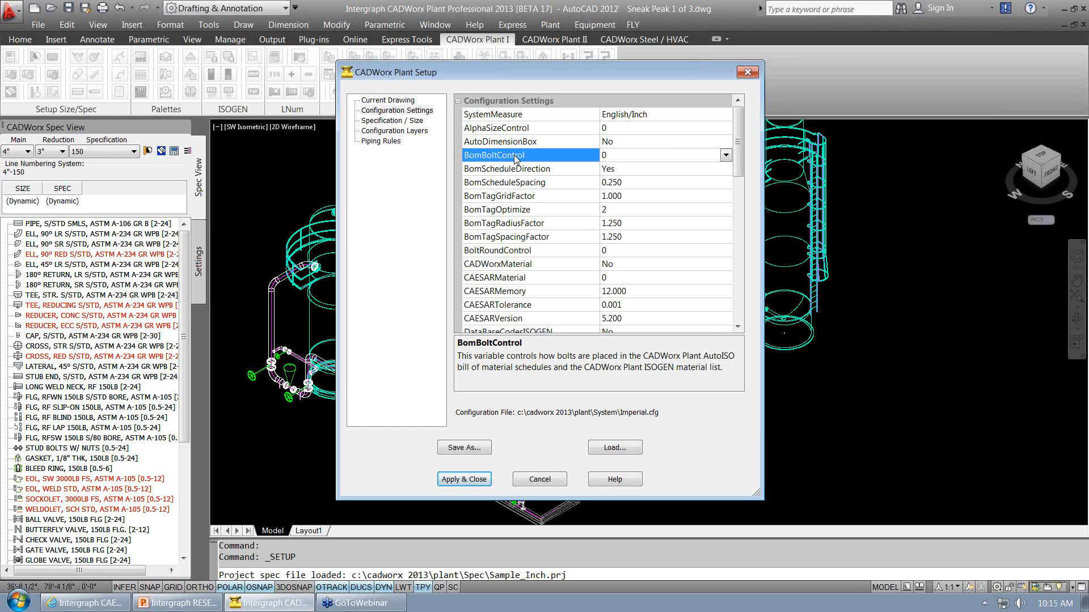
left_click(728, 156)
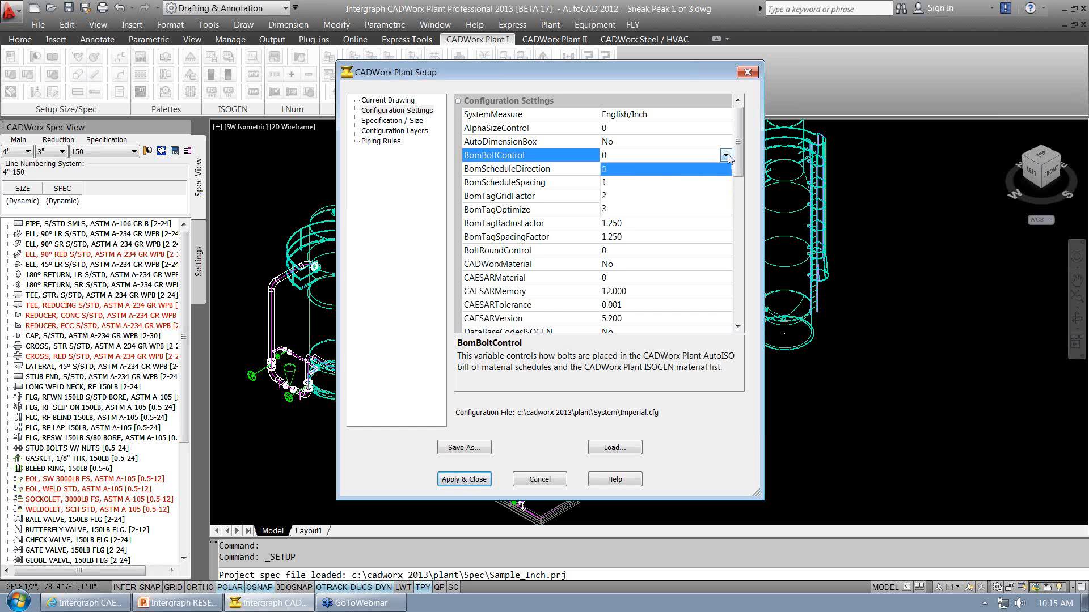
left_click(535, 157)
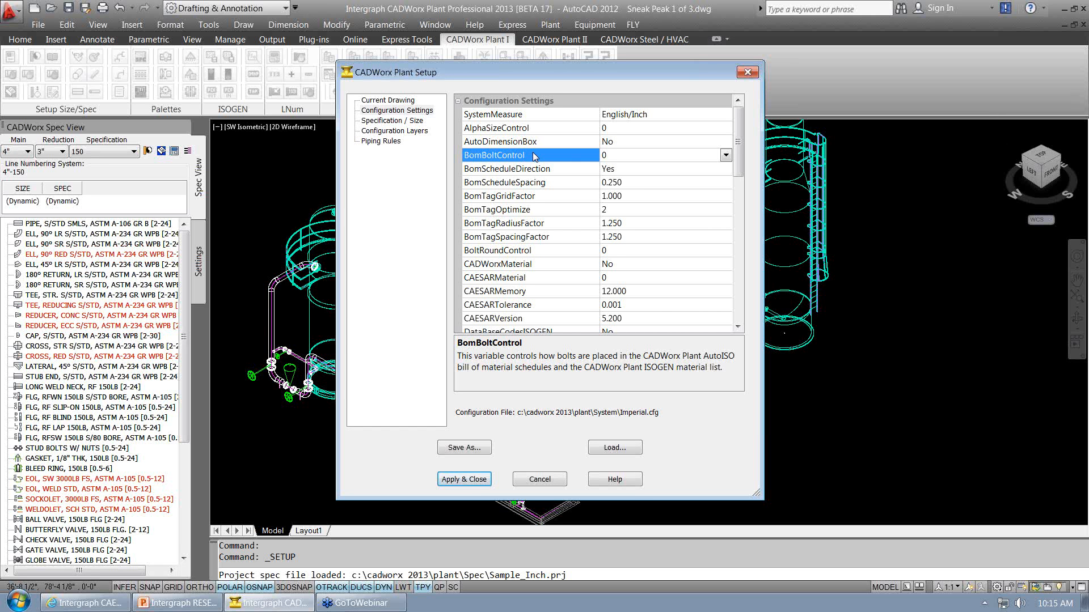
- Examine the specification and size settings and the project files available to load, keeping the current project
left_click(393, 121)
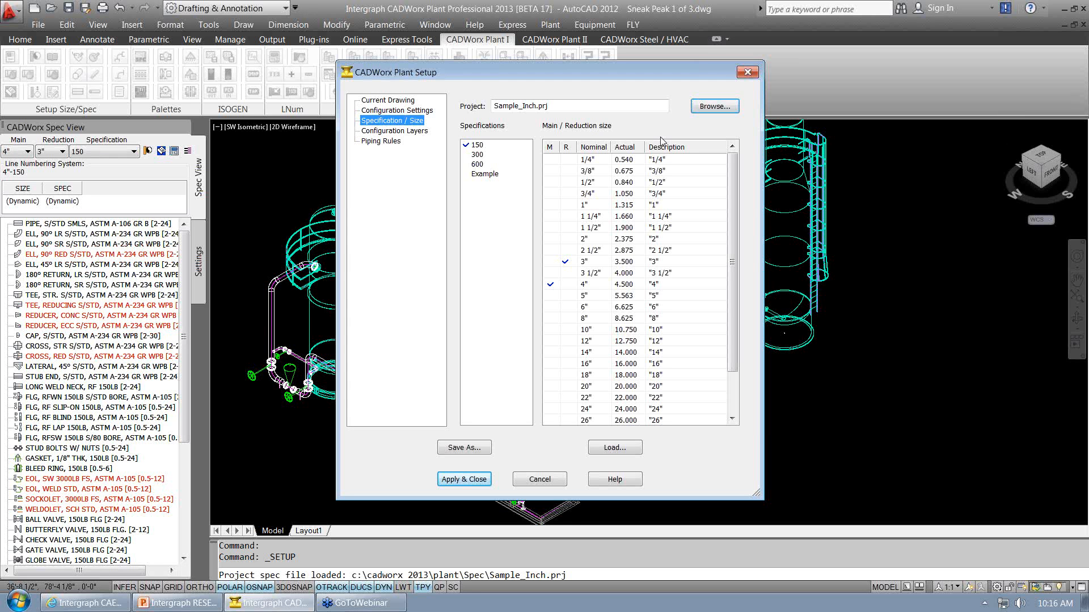
left_click(713, 106)
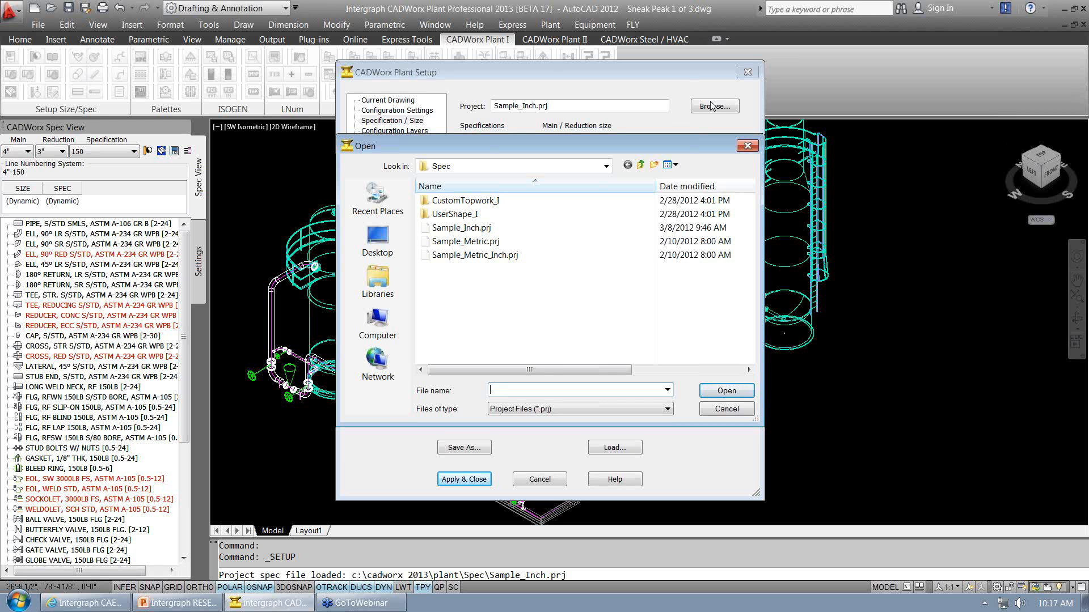
left_click(726, 409)
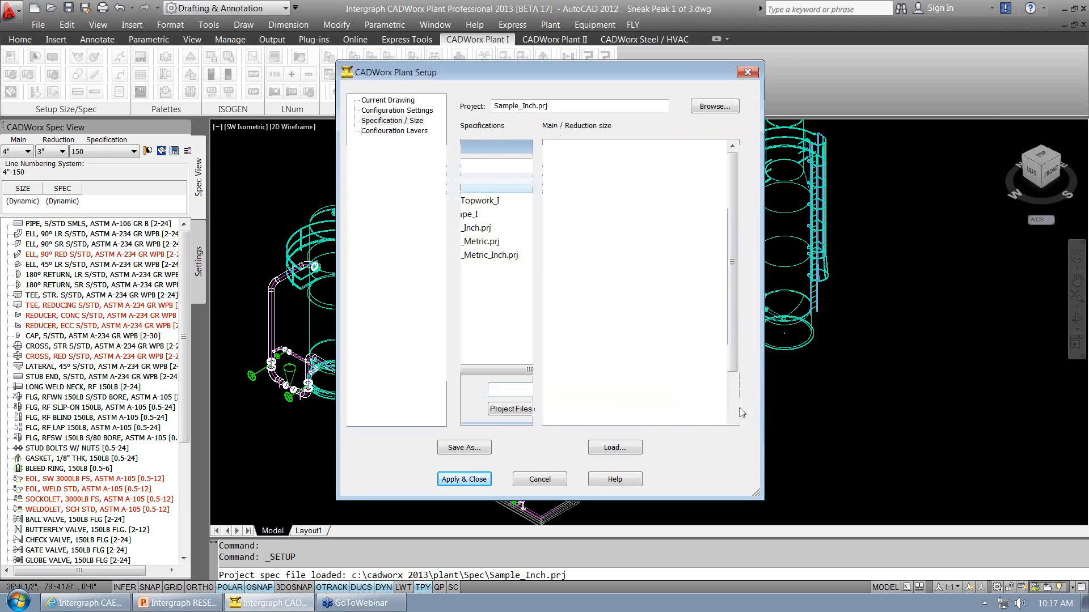
- Examine the configuration layers and the commands available for the Bom layer
left_click(416, 131)
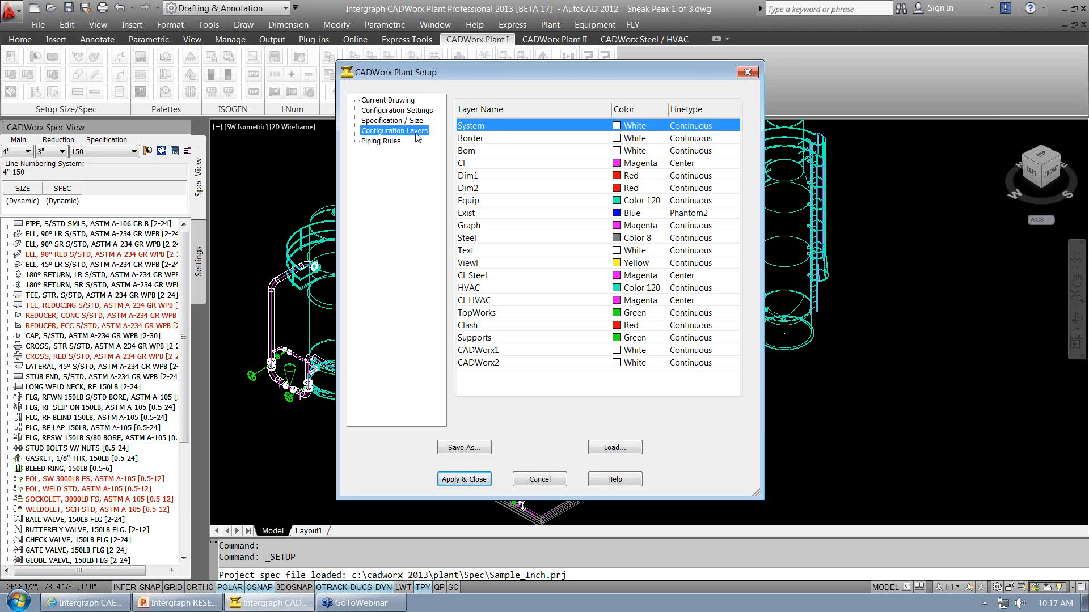
right_click(545, 152)
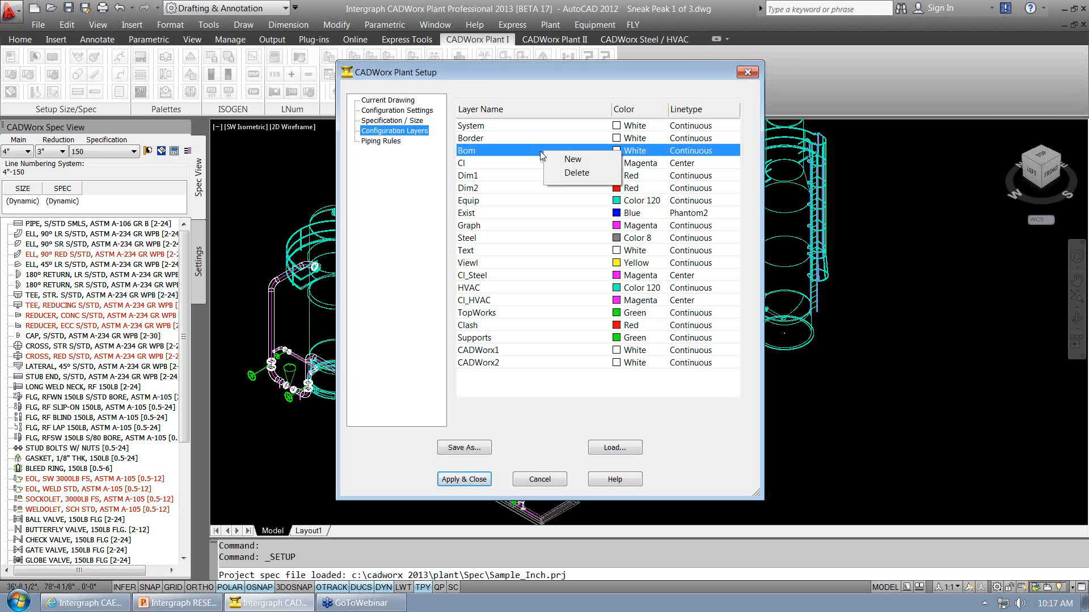
left_click(417, 162)
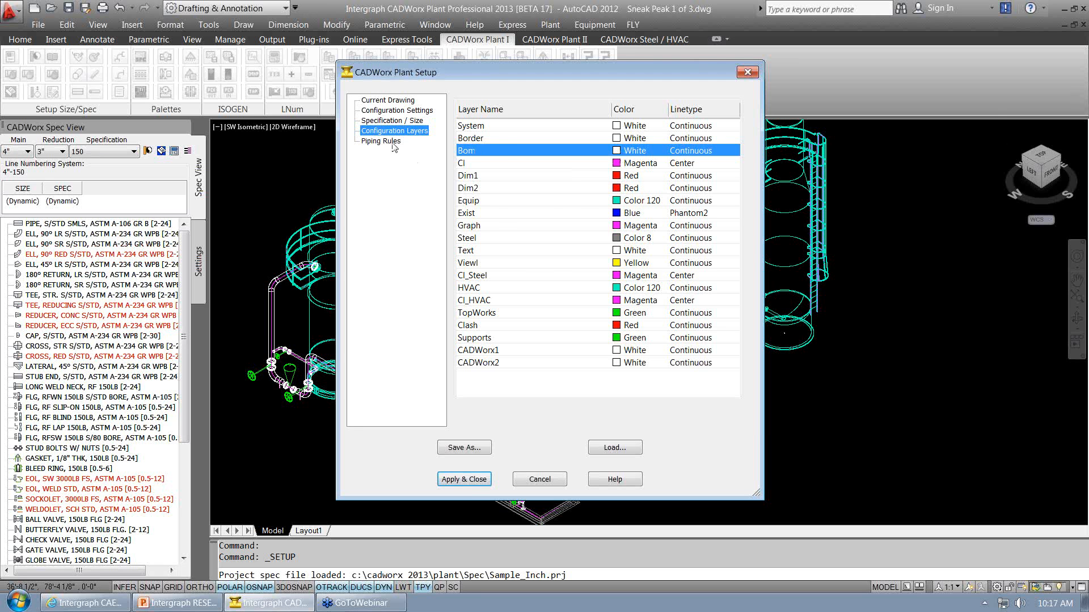
- Examine the piping rules and revisit the specification and size settings, then apply and close the setup
left_click(386, 141)
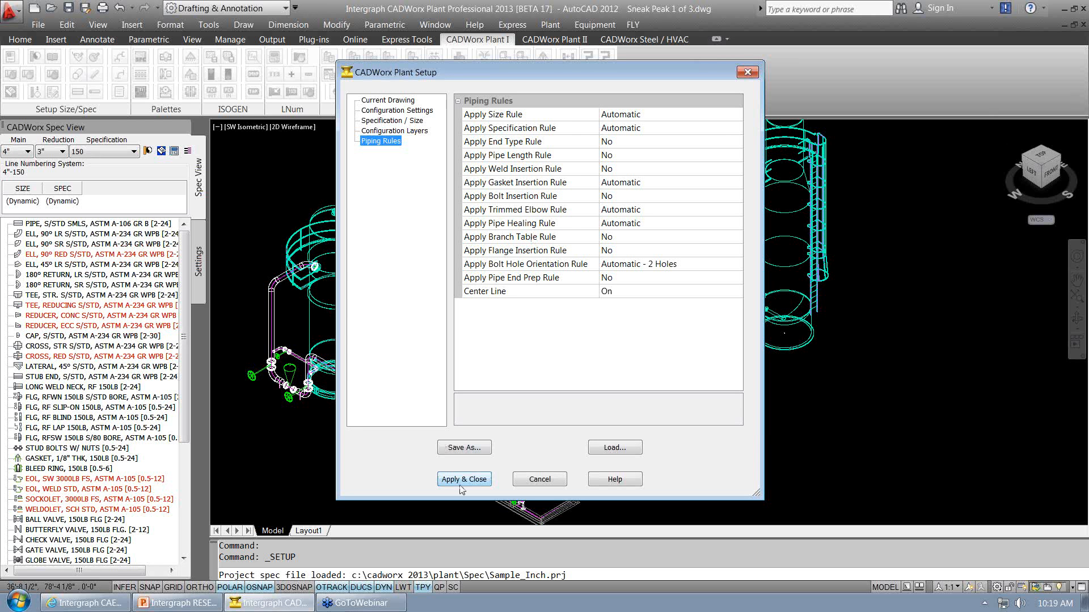
left_click(403, 121)
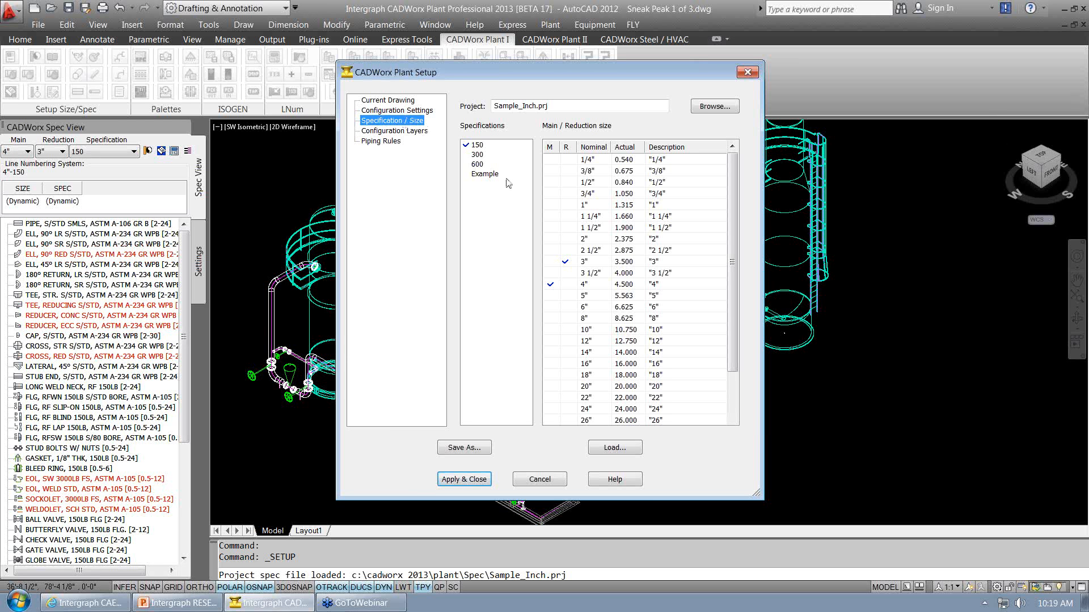
left_click(450, 481)
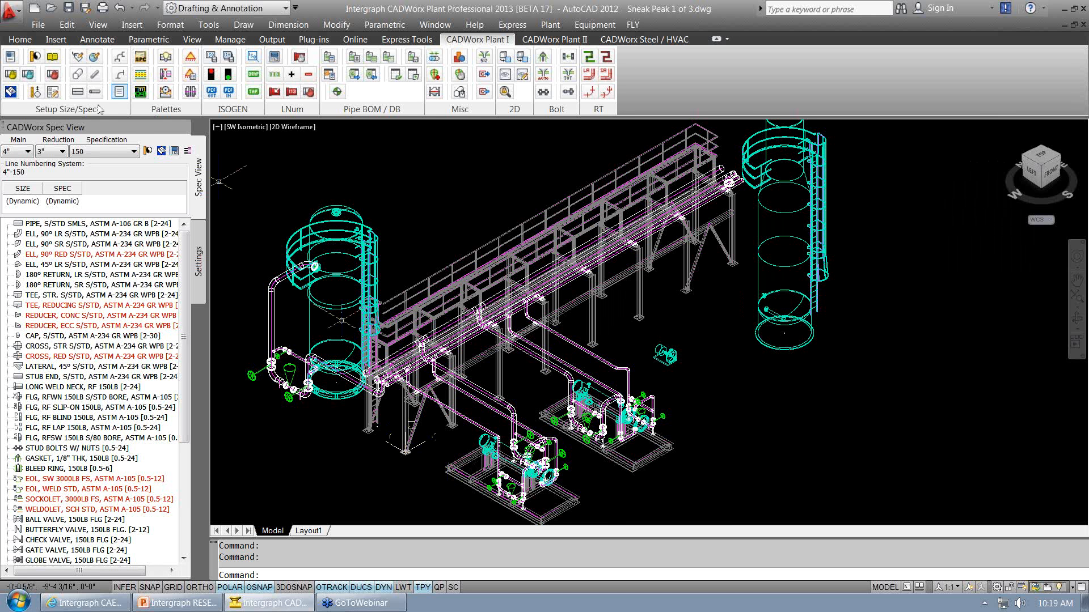
left_click(117, 155)
left_click(117, 155)
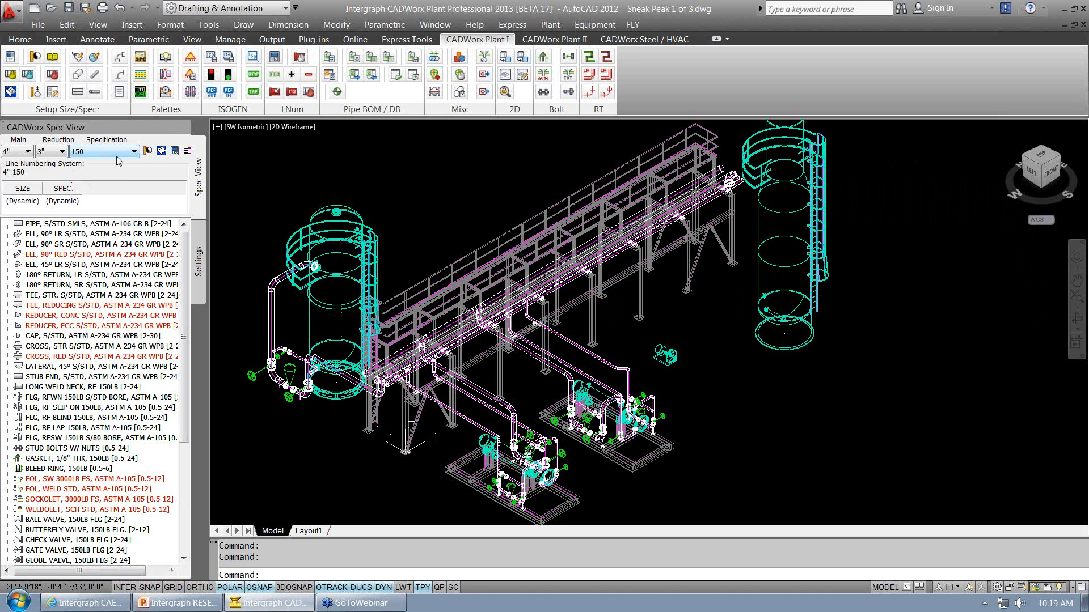
left_click(714, 352)
left_click(703, 335)
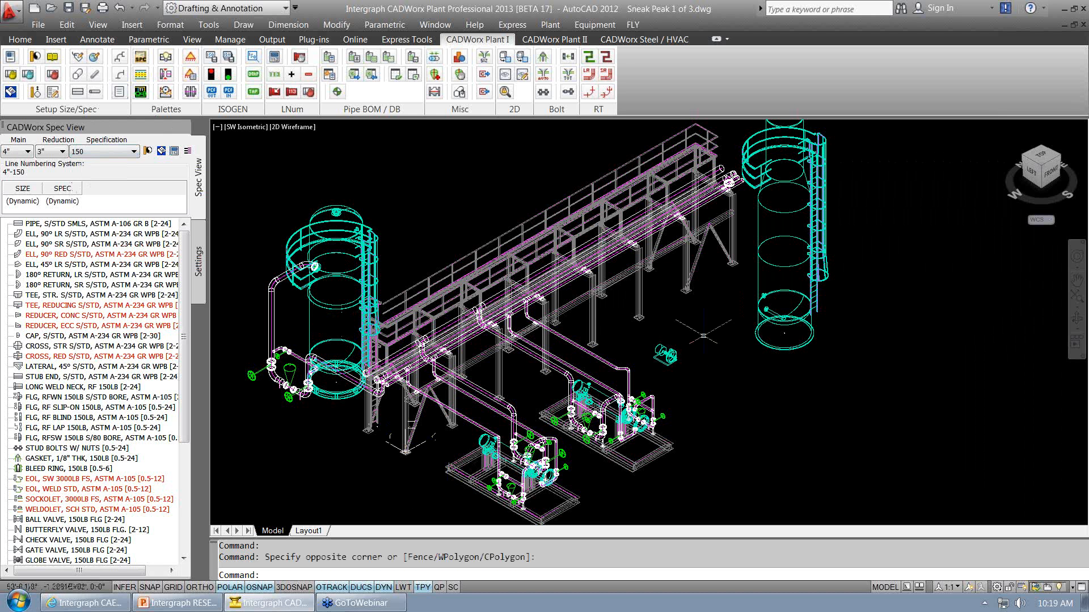
- Insert a 1/8" thick 150LB gasket on the face of the standalone pump's horizontal end nozzle
scroll(680, 346, "up", 10)
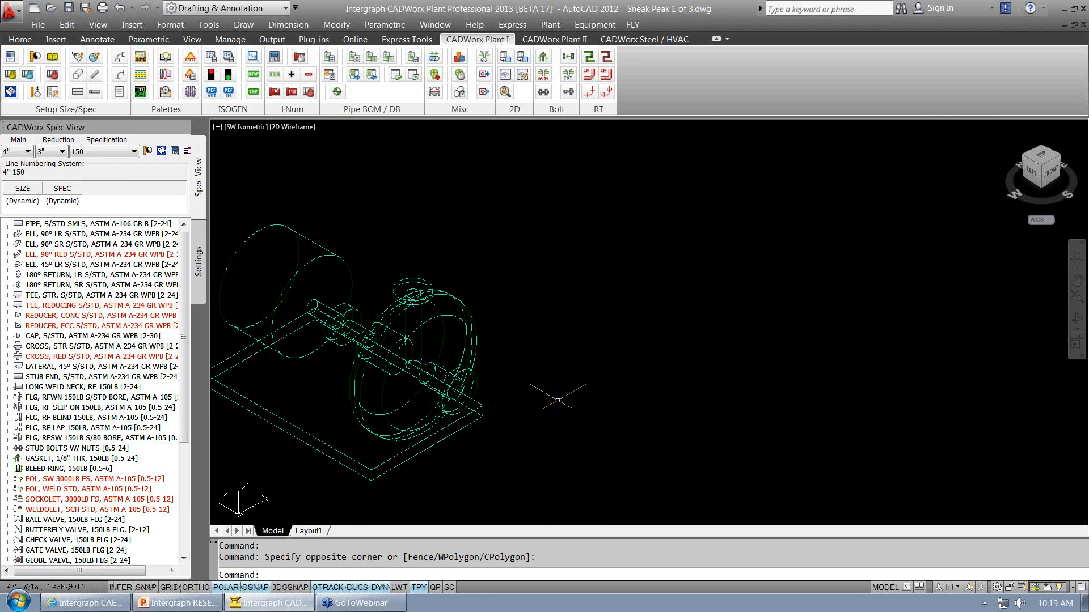
middle_click_drag(558, 401, 610, 338)
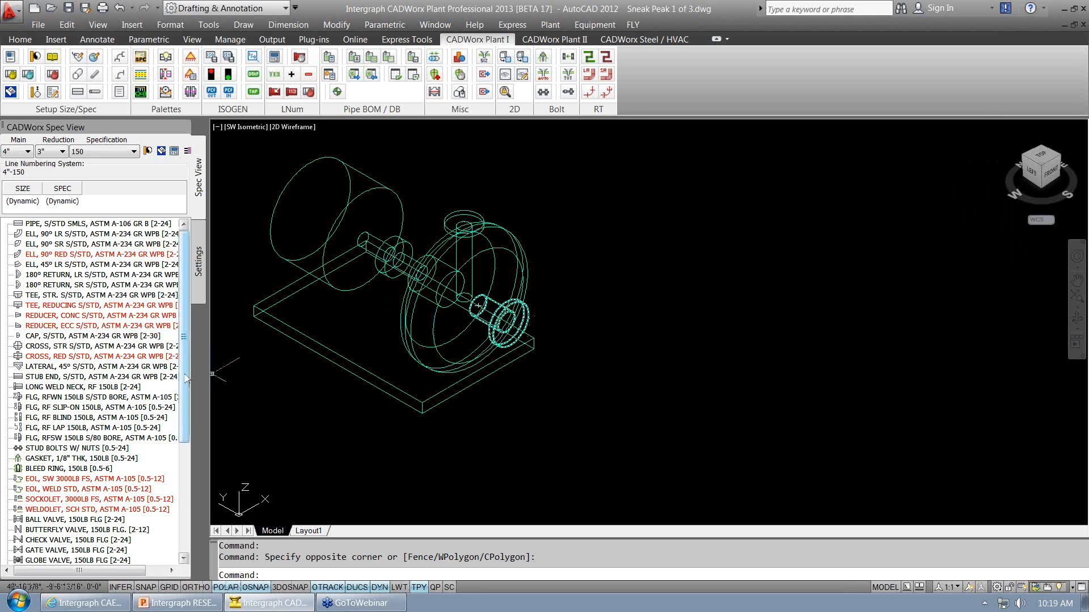
left_click_drag(186, 380, 187, 405)
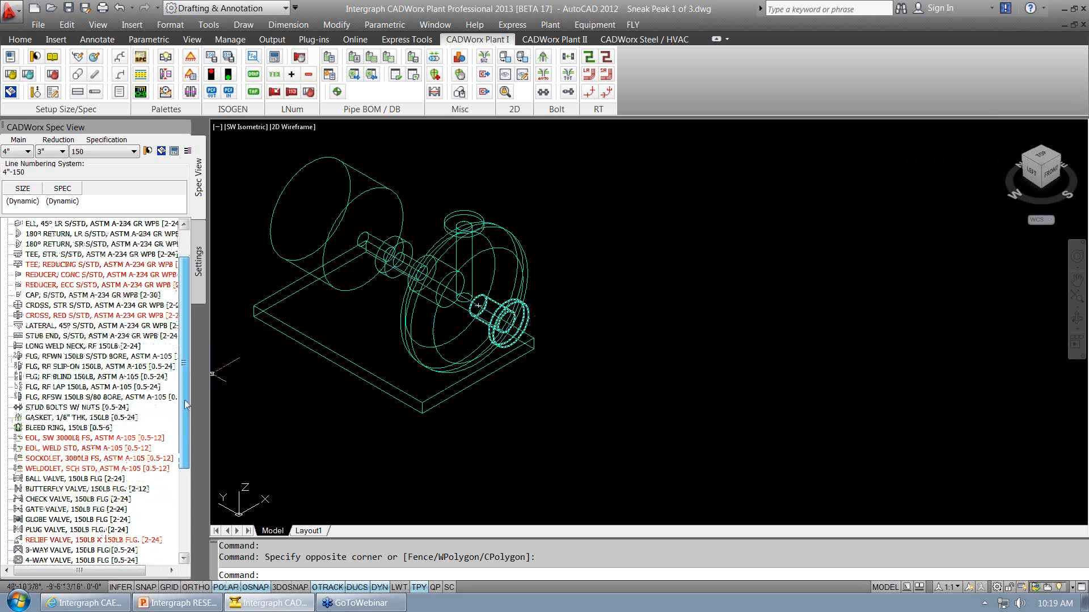
left_click(102, 418)
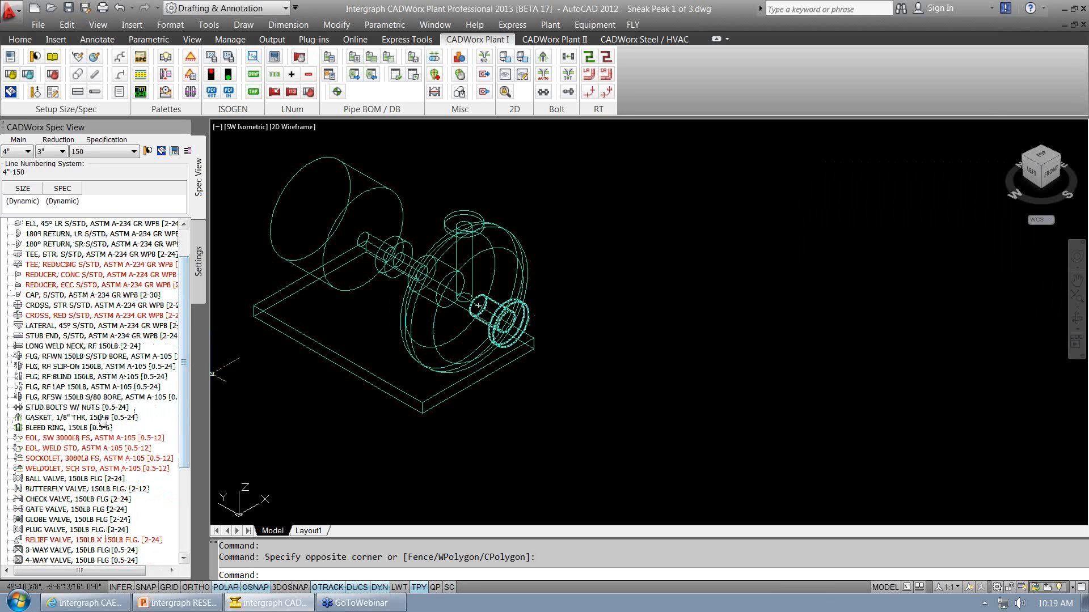
scroll(513, 311, "up", 5)
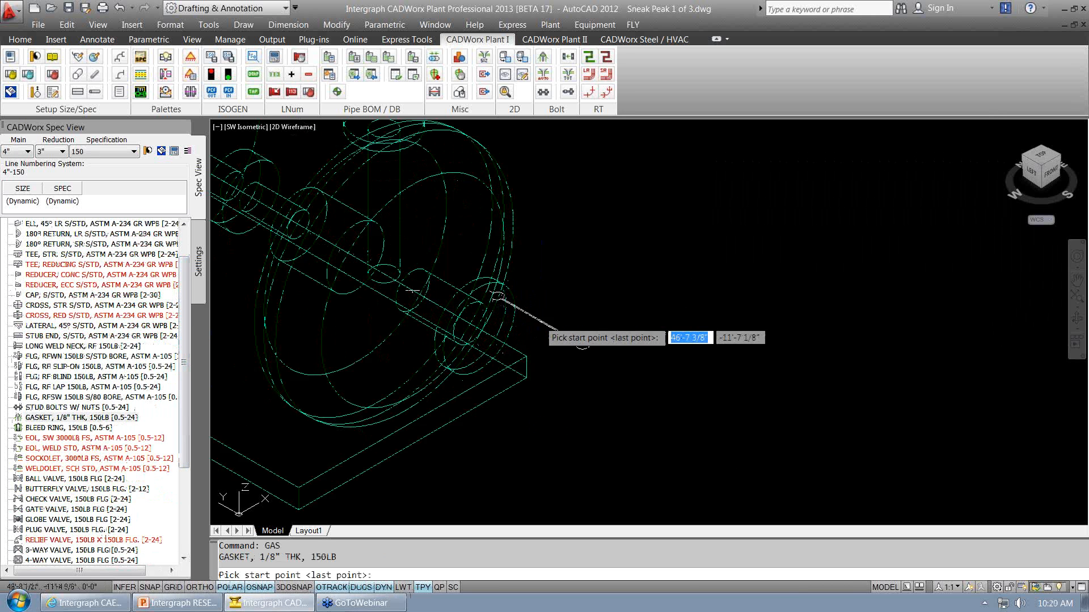
left_click(503, 322)
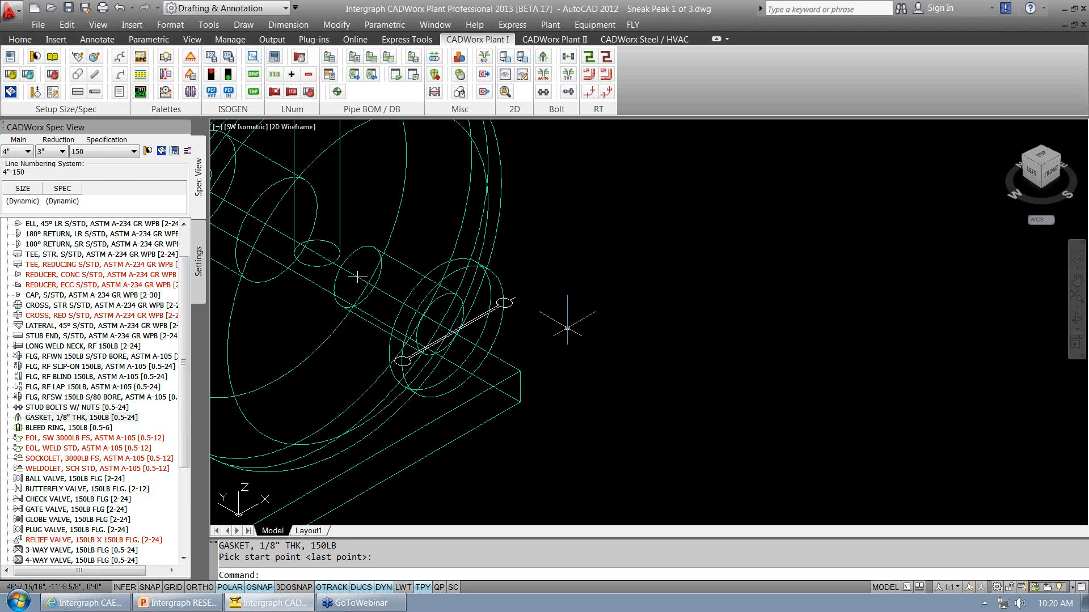
- Undo the gasket insertion and place the 1/8" thick 150LB gasket again on the pump's end nozzle
key("ctrl+z")
scroll(540, 348, "up", 3)
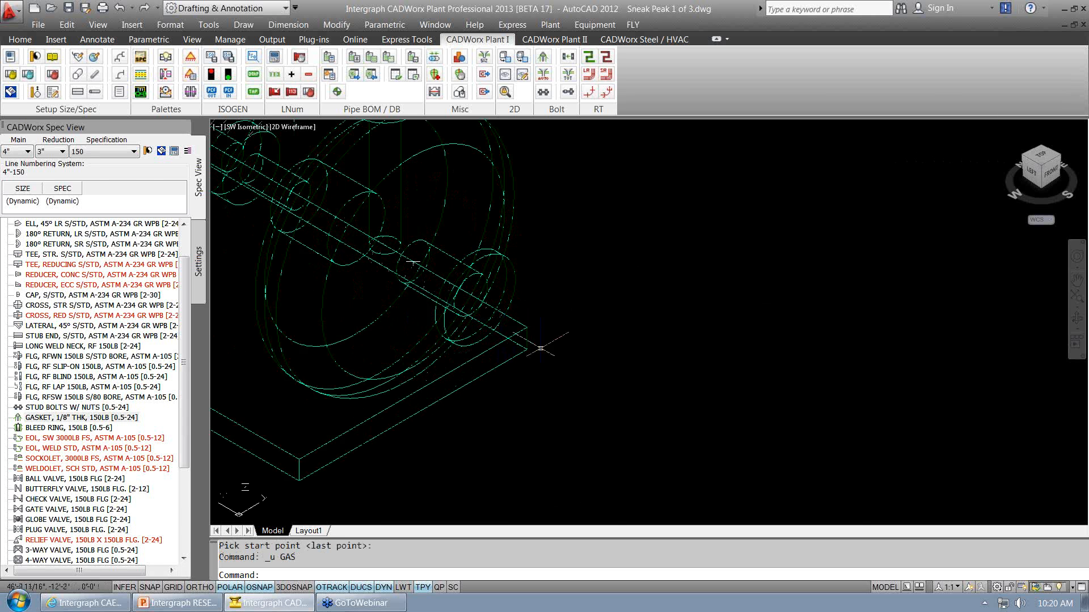
scroll(540, 348, "up", 4)
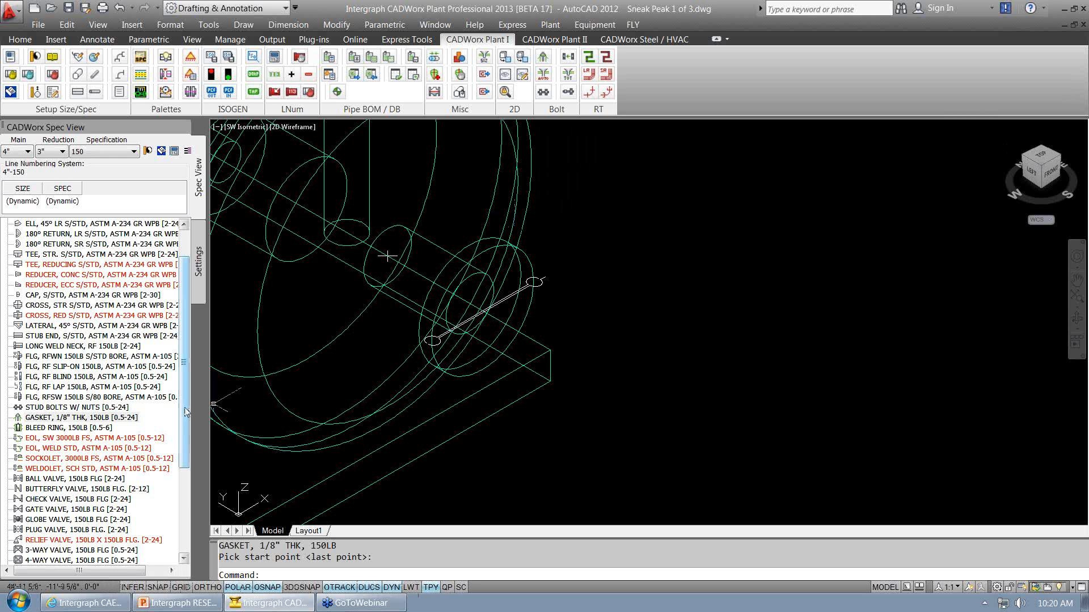
- Attach a raised-face weld neck flange, RFWN 150LB S/STD bore, ASTM A-105, to the gasket on the pump nozzle
left_click(99, 357)
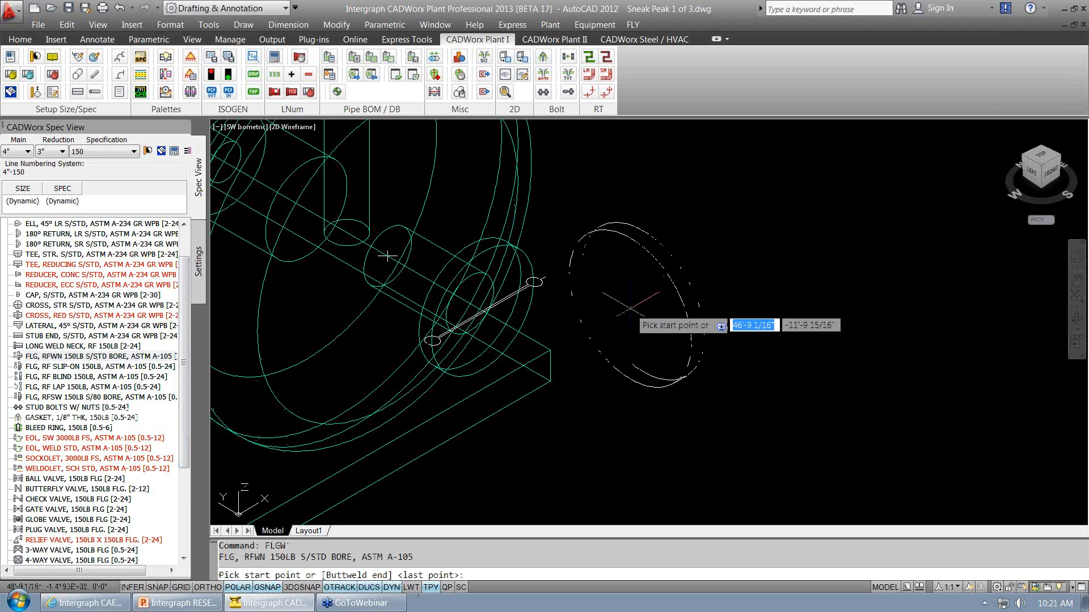
key("Return")
scroll(497, 321, "up", 5)
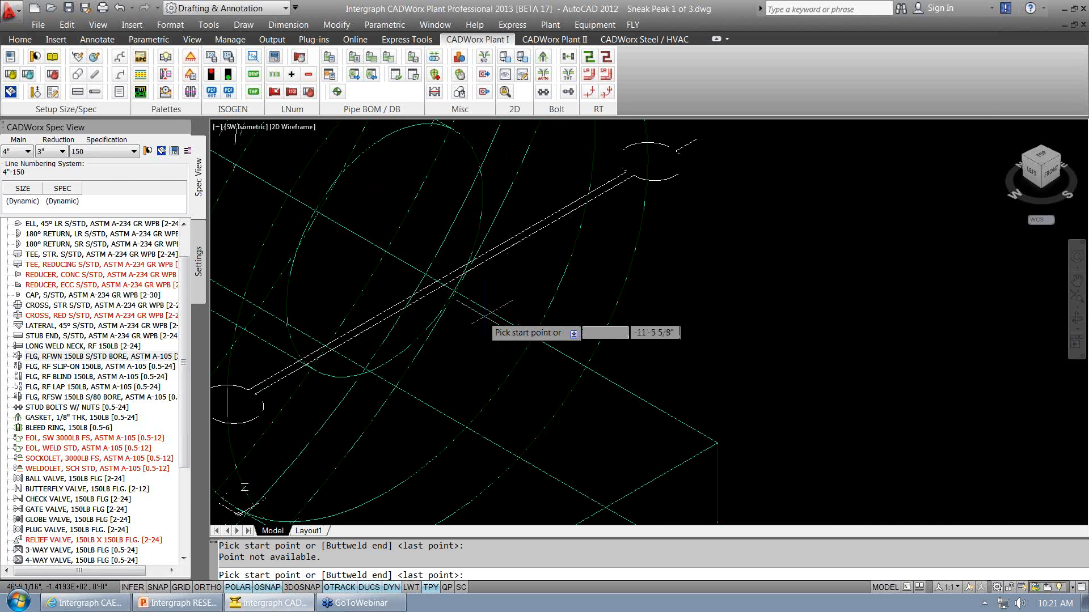
left_click(446, 286)
scroll(647, 348, "down", 6)
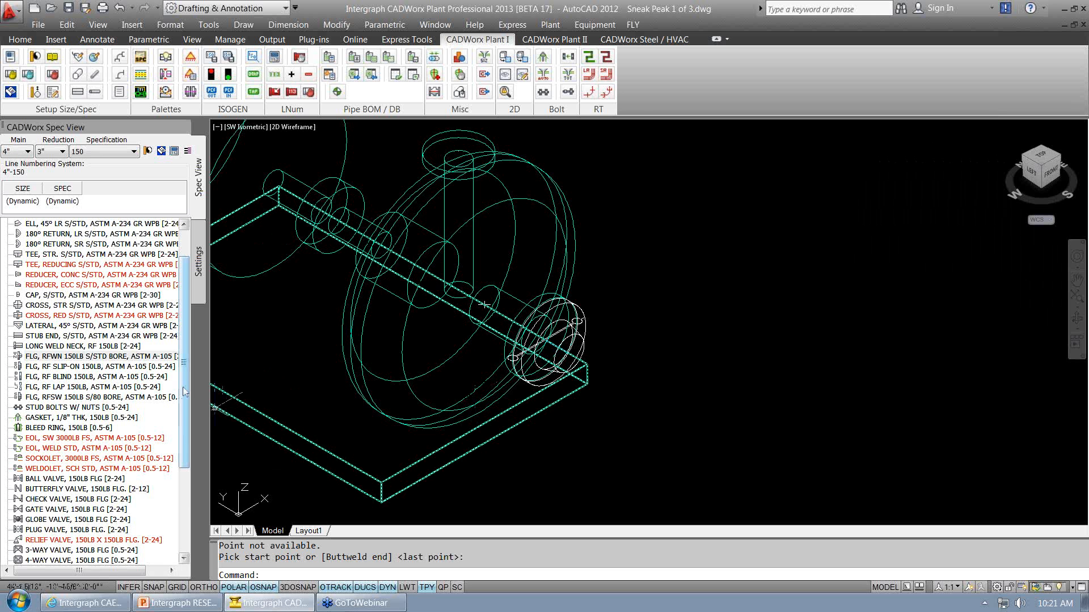
- Insert the 4" x 3" eccentric reducer, S/STD, ASTM A-234 GR WPB, on the flange's weld end using the Small end option, flat side down
left_click_drag(185, 393, 186, 405)
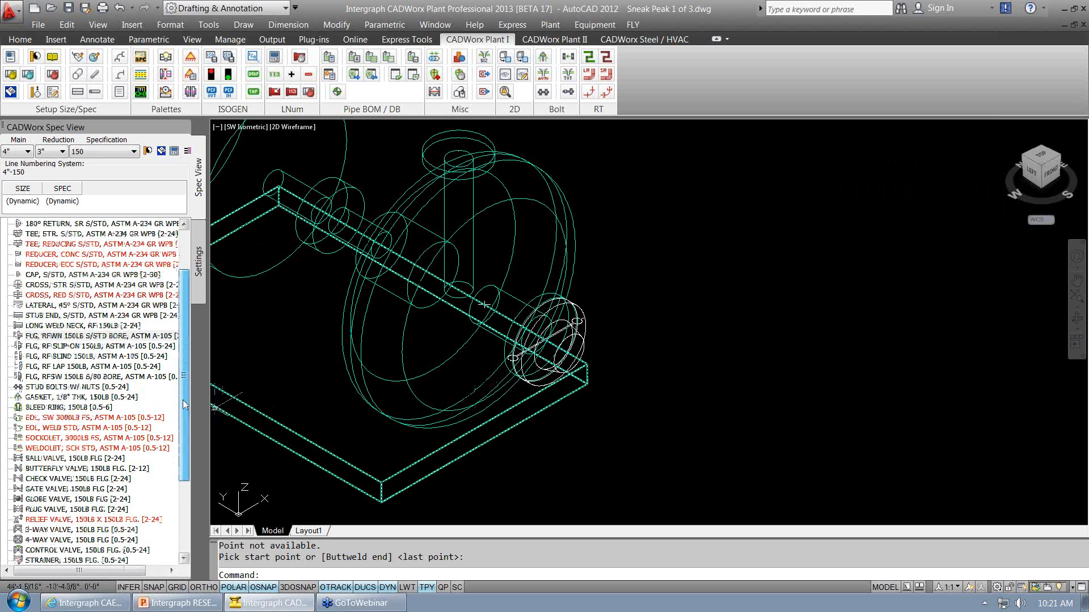
left_click(97, 264)
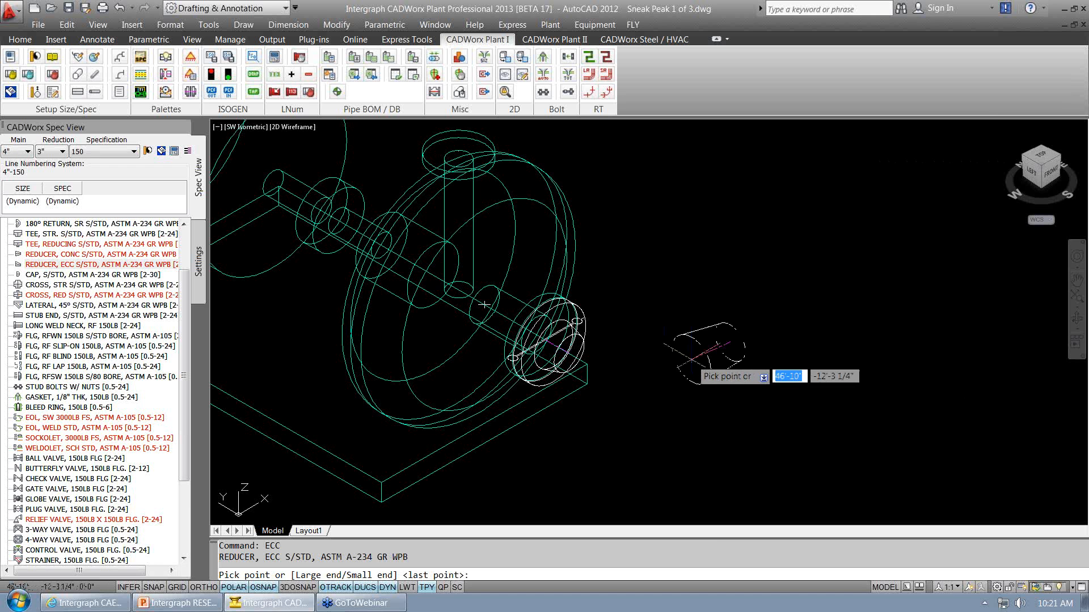
right_click(691, 358)
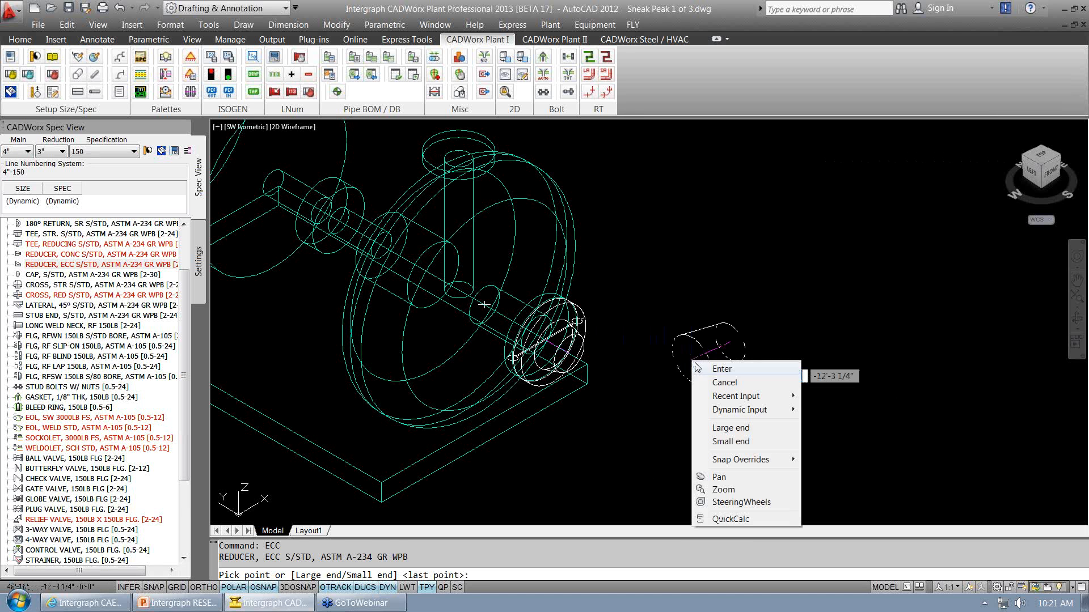
left_click(737, 442)
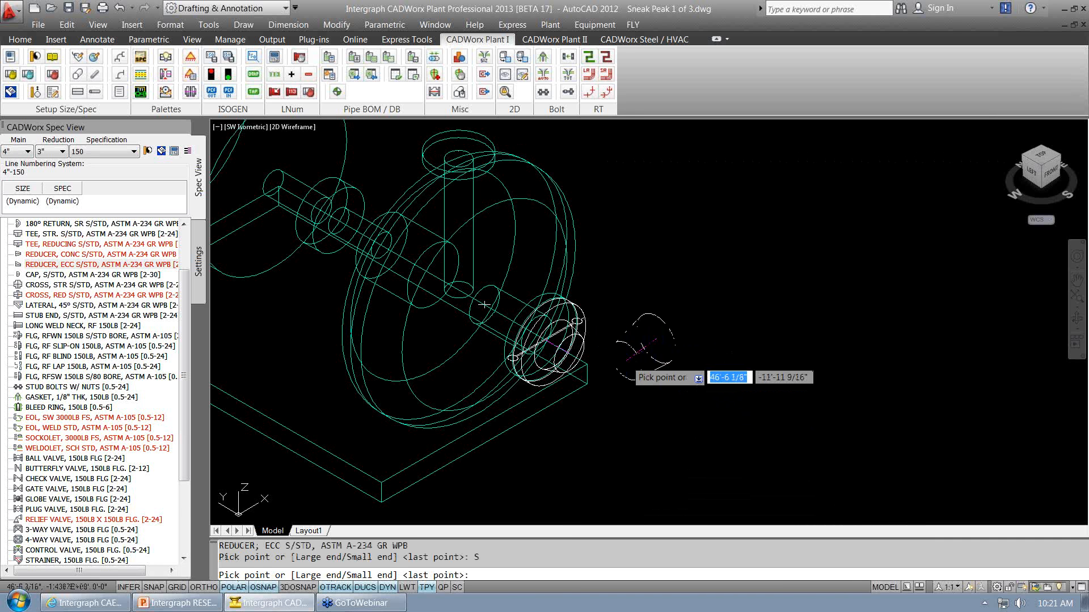
left_click(627, 359)
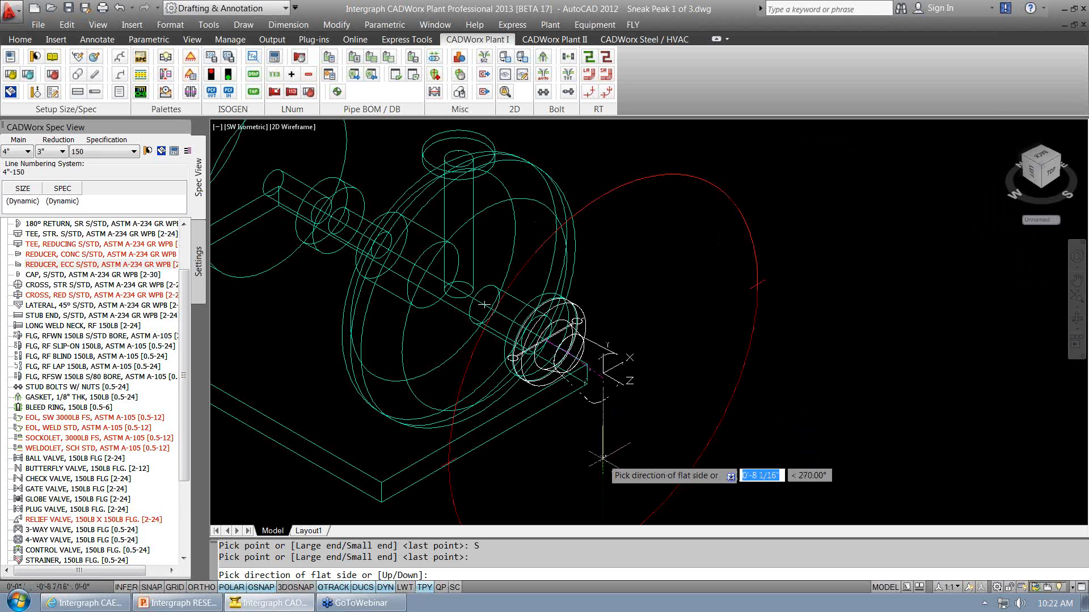
left_click(579, 427)
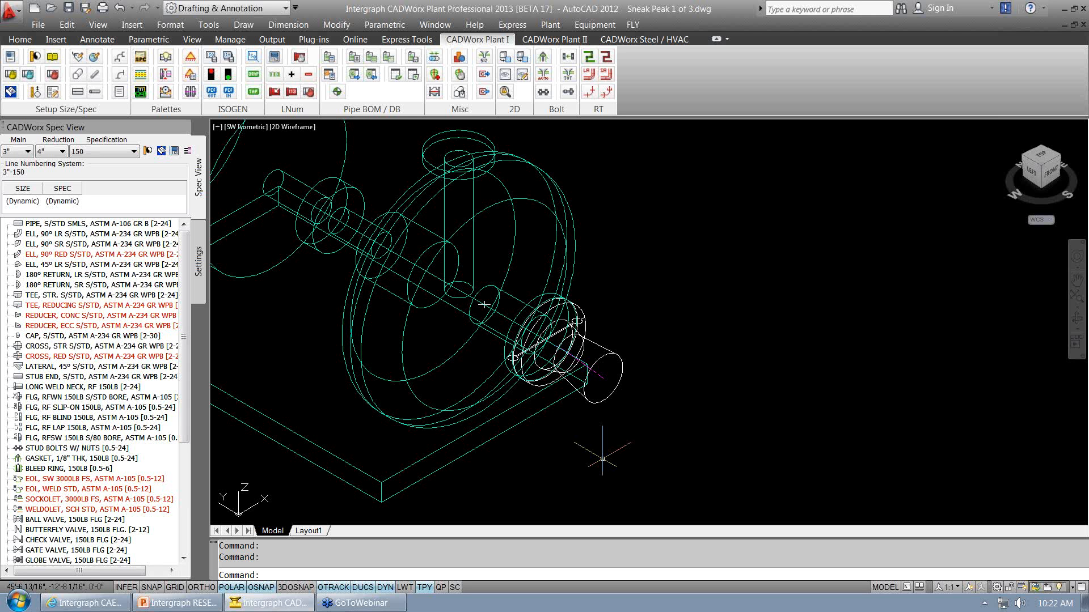
type("FLGW")
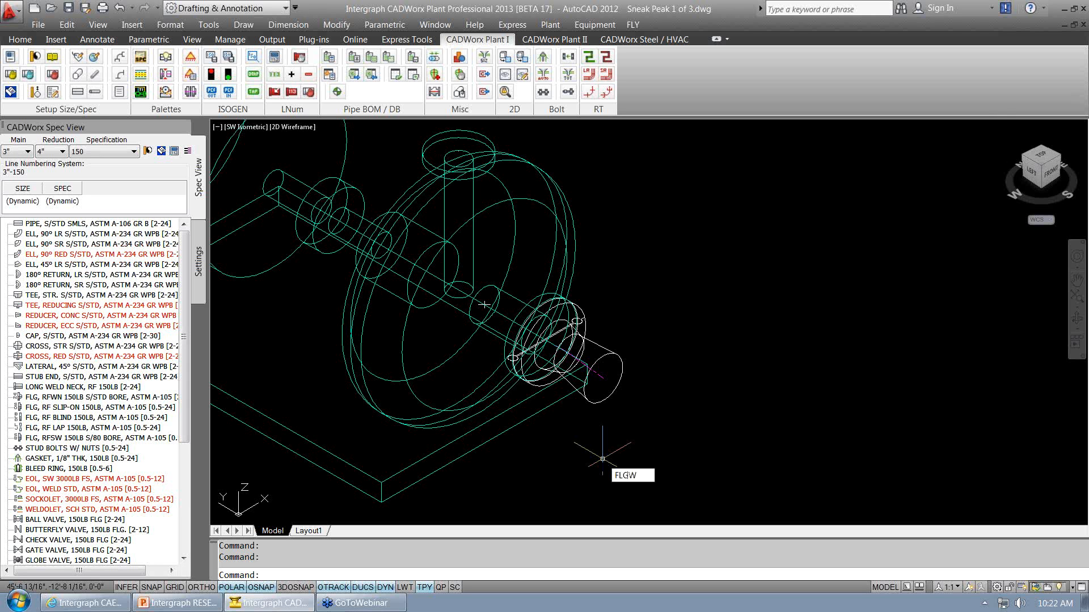
key("Return")
key("Return")
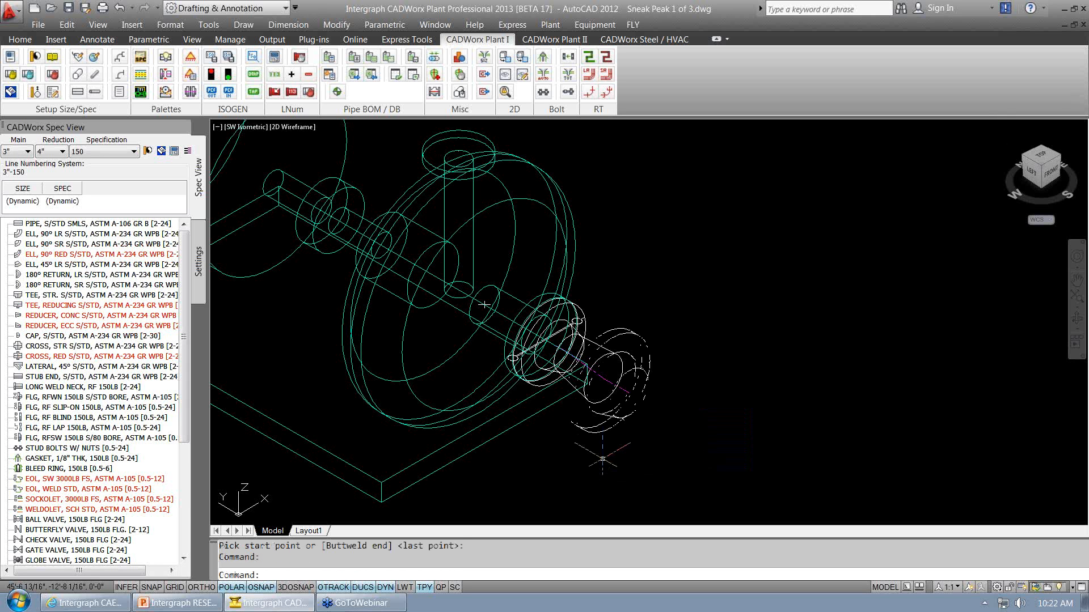
key("ctrl+z")
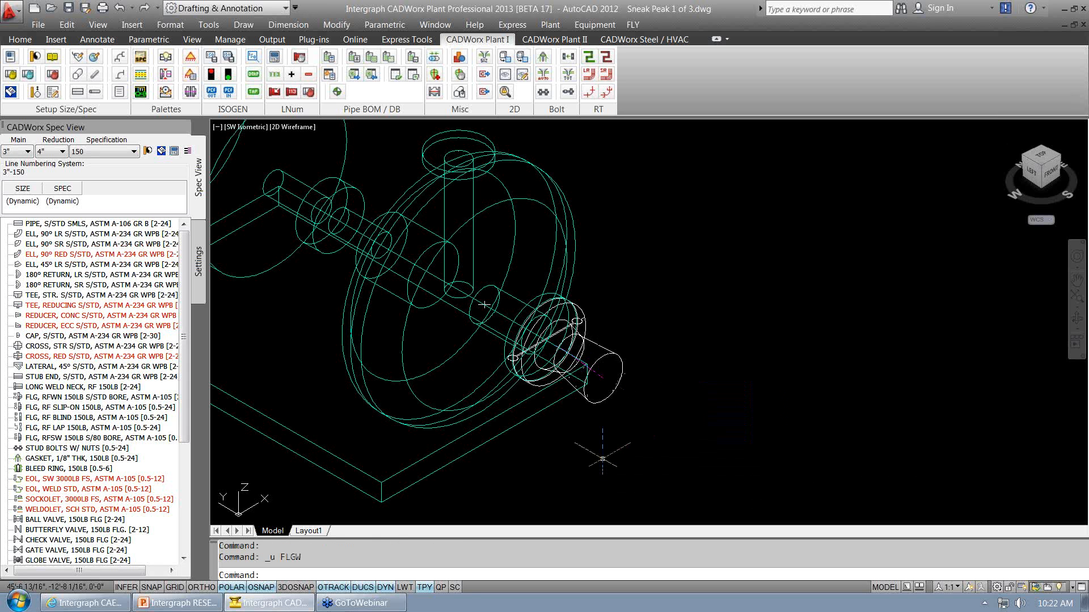
- Attach an RFWN 150LB S/STD bore flange, ASTM A-105, to the open end of the reducer by its buttweld end
type("FLGW")
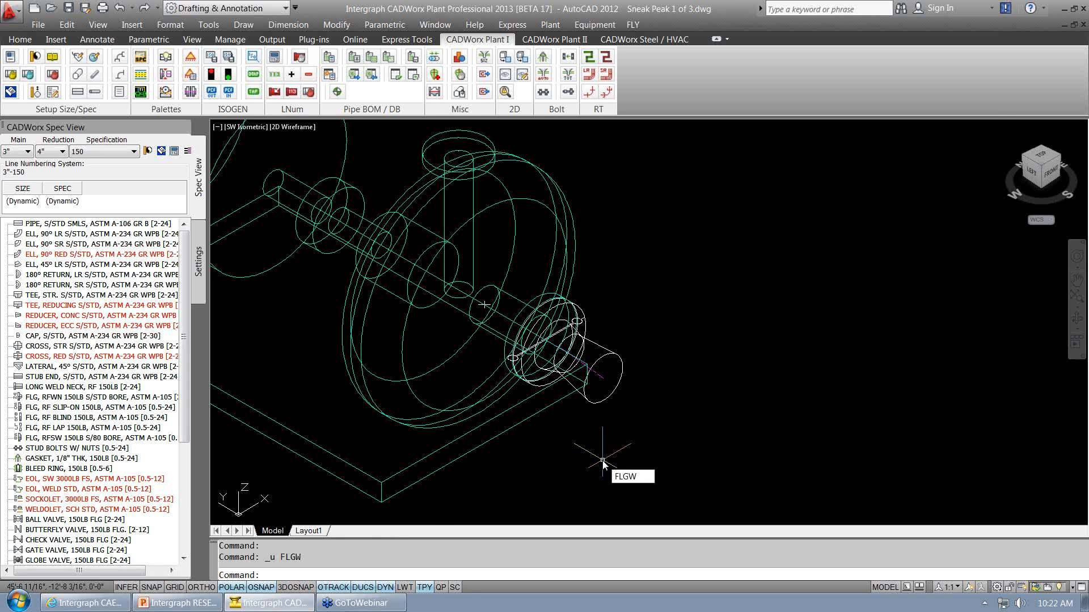
key("Return")
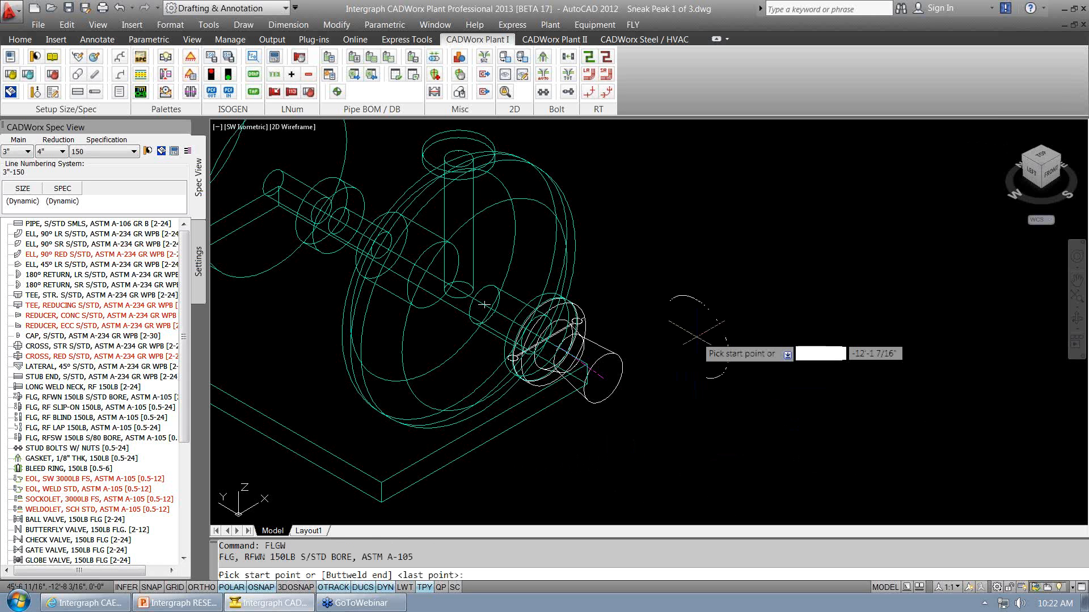
right_click(697, 336)
left_click(732, 416)
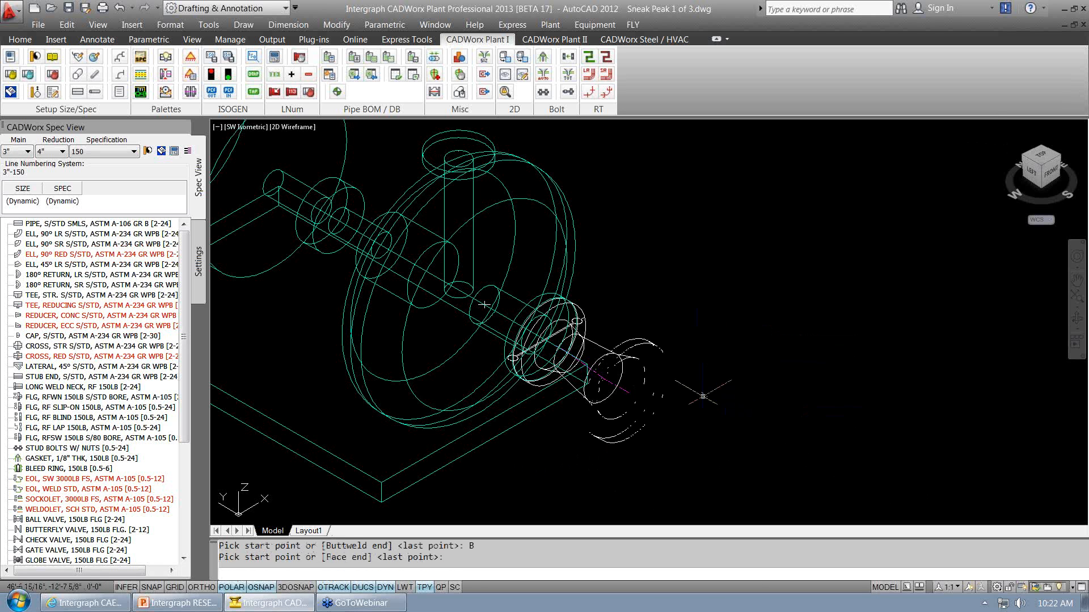
key("Return")
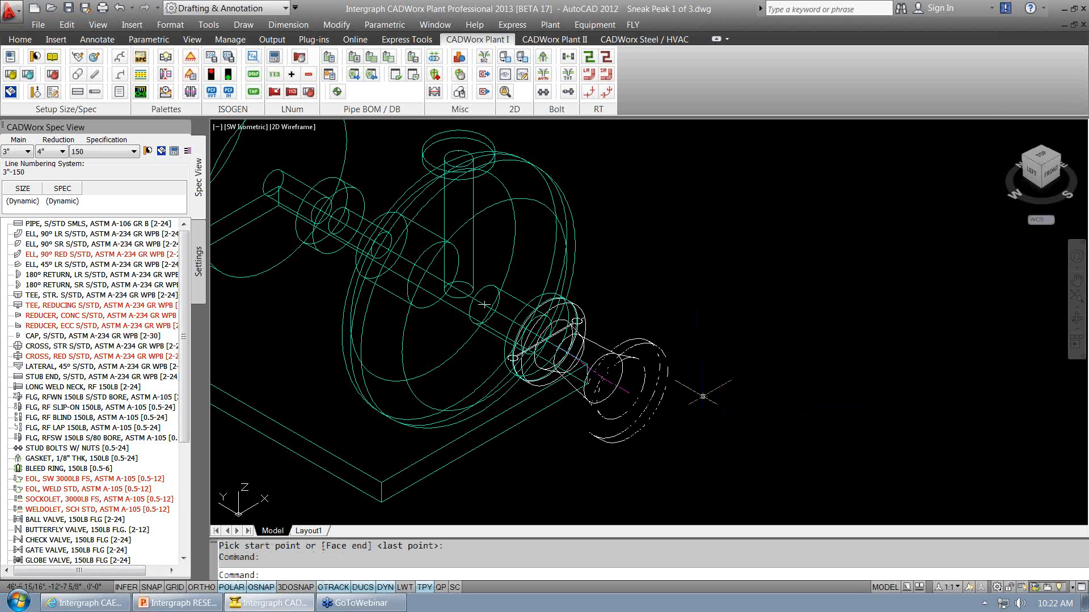
- Review the piping rules in the plant setup, including the gasket insertion rule, and close the setup
left_click(550, 24)
left_click(559, 44)
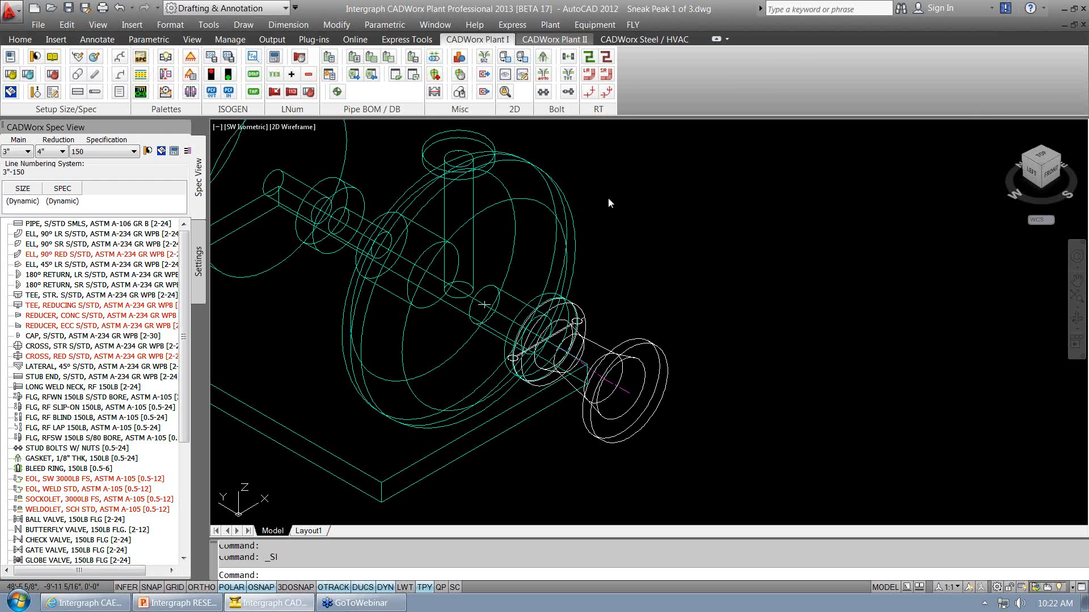
left_click(380, 141)
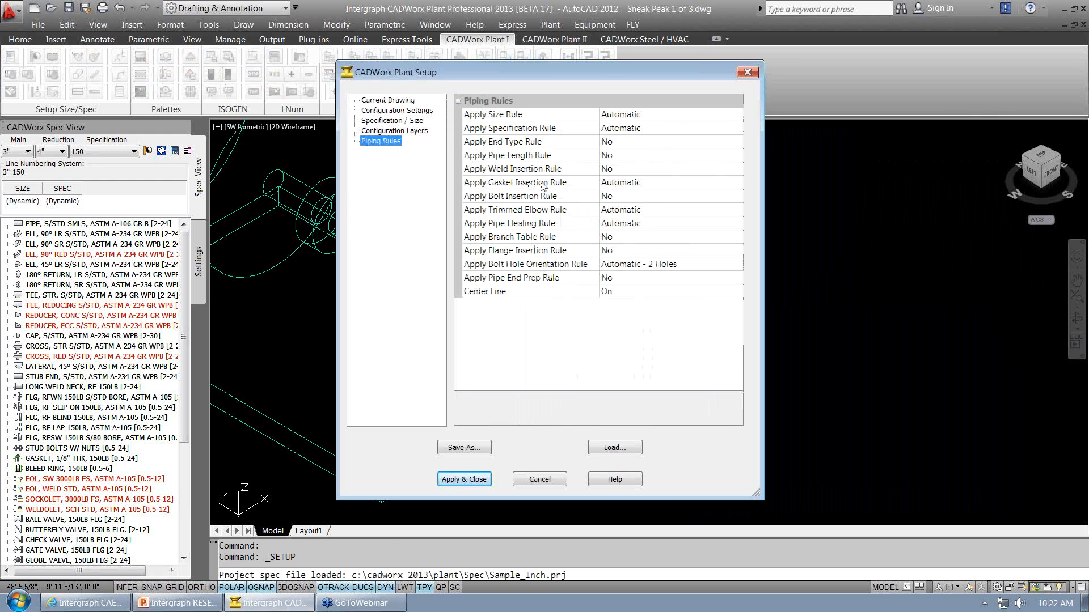
left_click(463, 480)
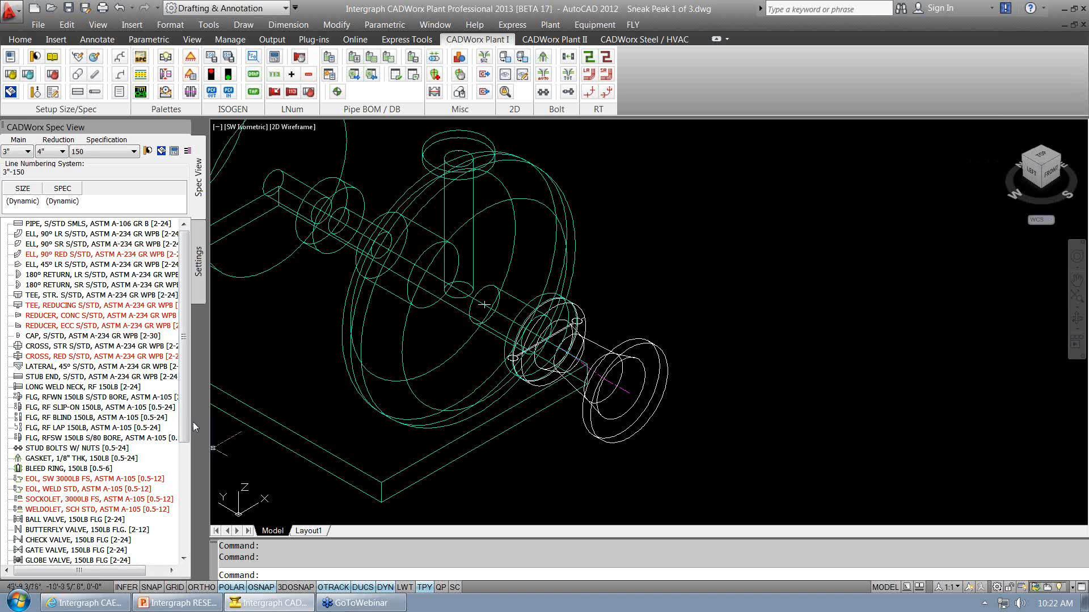
- Place a 1/8" thick 150LB gasket on the face of the flange after the reducer and attach a 150LB flanged check valve to it
scroll(187, 416, "down", 2)
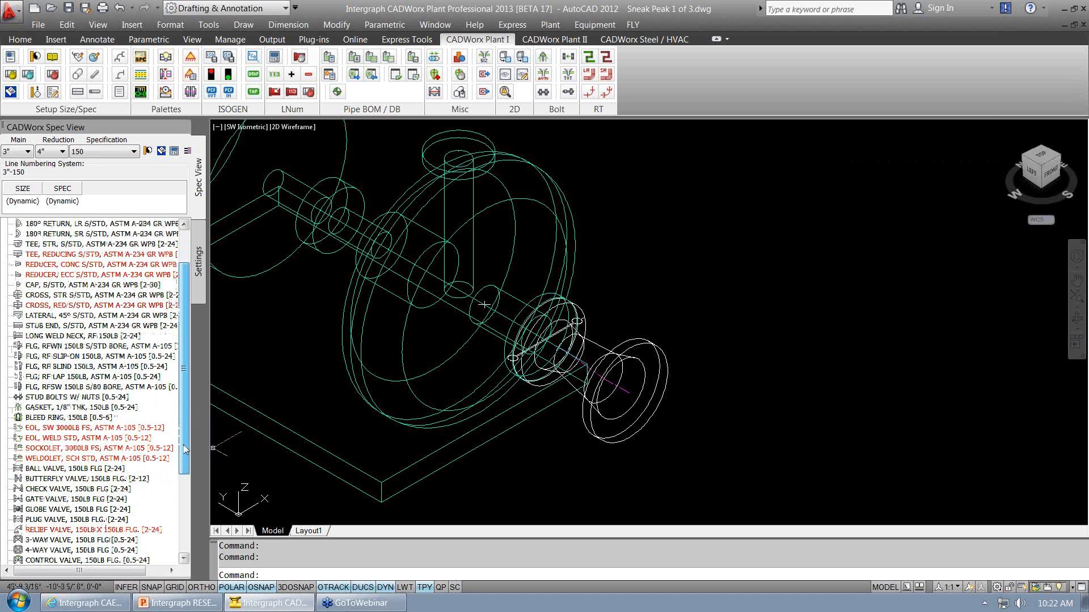
left_click(79, 487)
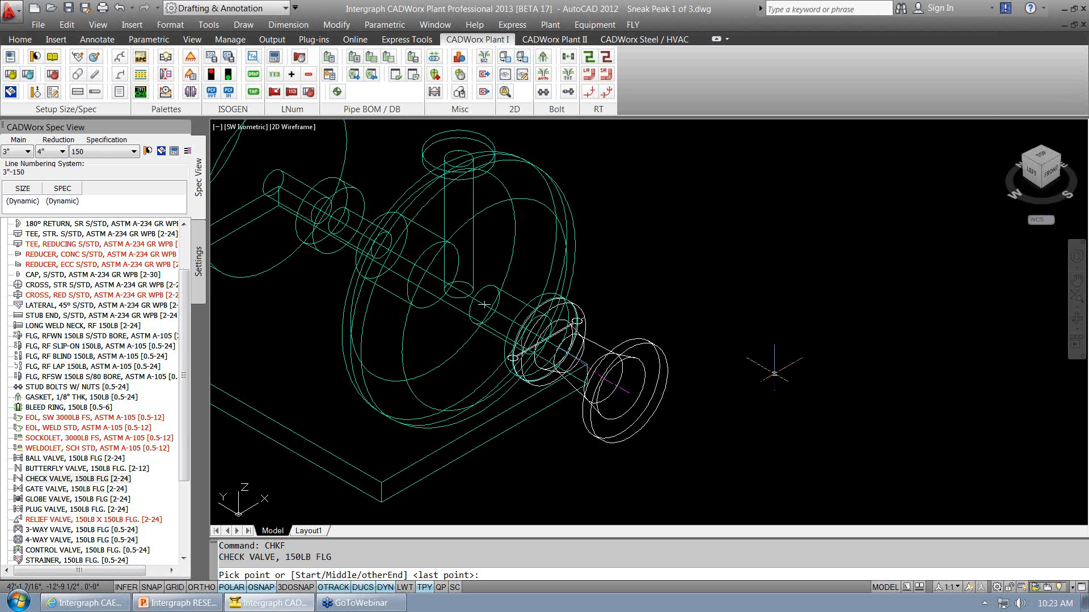
key("Escape")
left_click(45, 399)
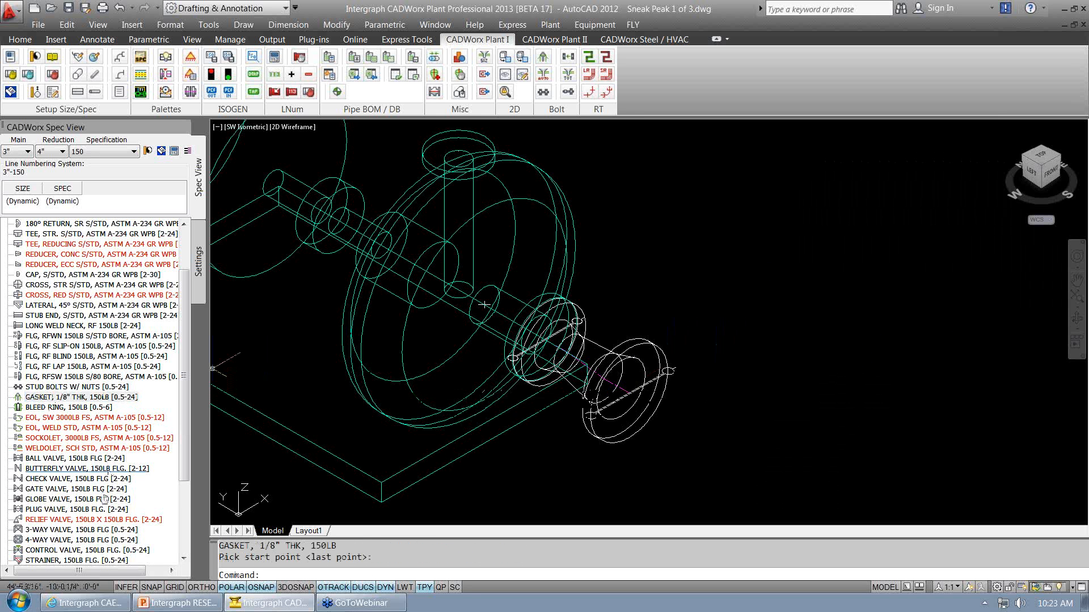
left_click(100, 480)
key("Return")
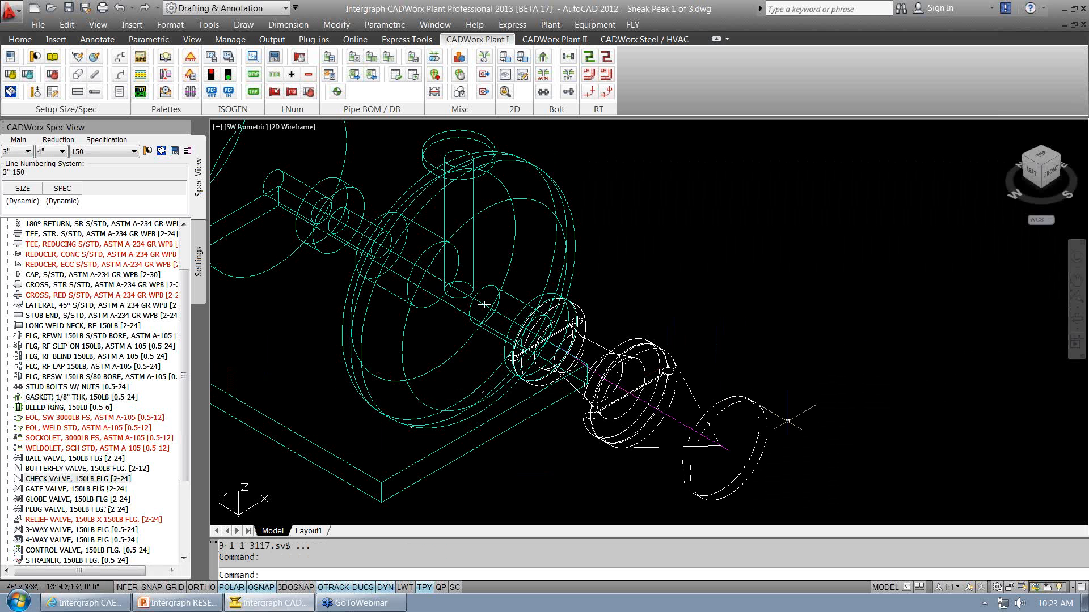
- Set the flange insertion rule in the plant setup to Automatic - Flange Weld Neck and apply it
left_click(96, 336)
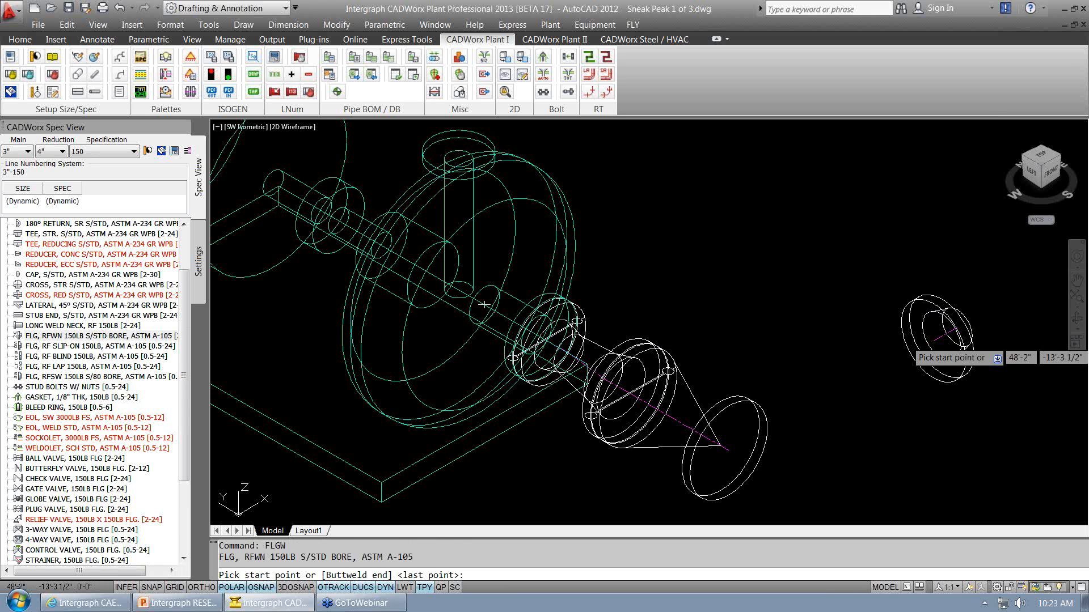
key("Escape")
left_click(550, 24)
left_click(557, 43)
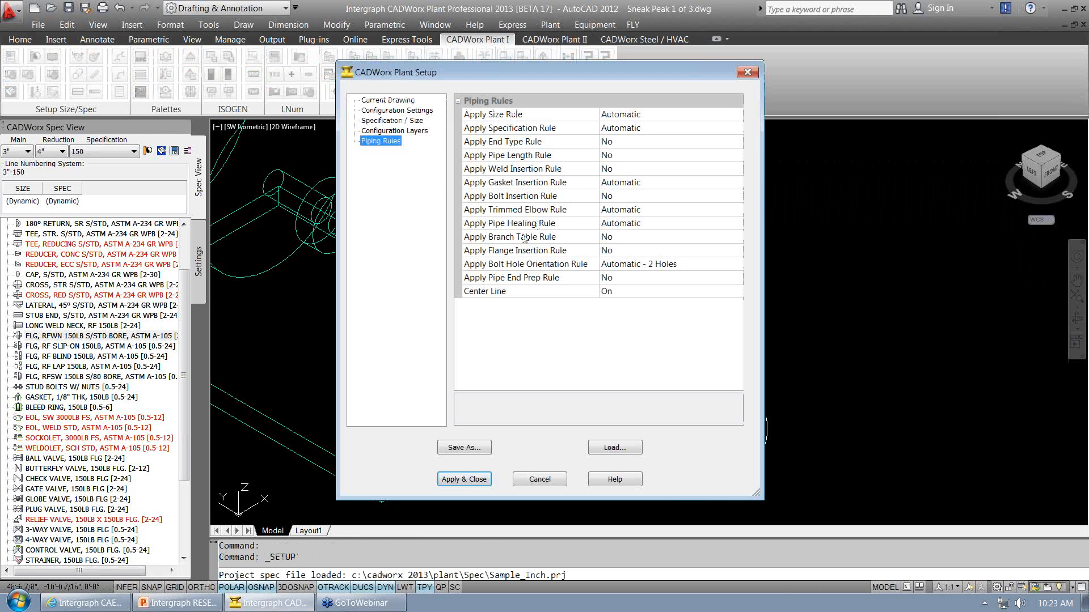
left_click(606, 251)
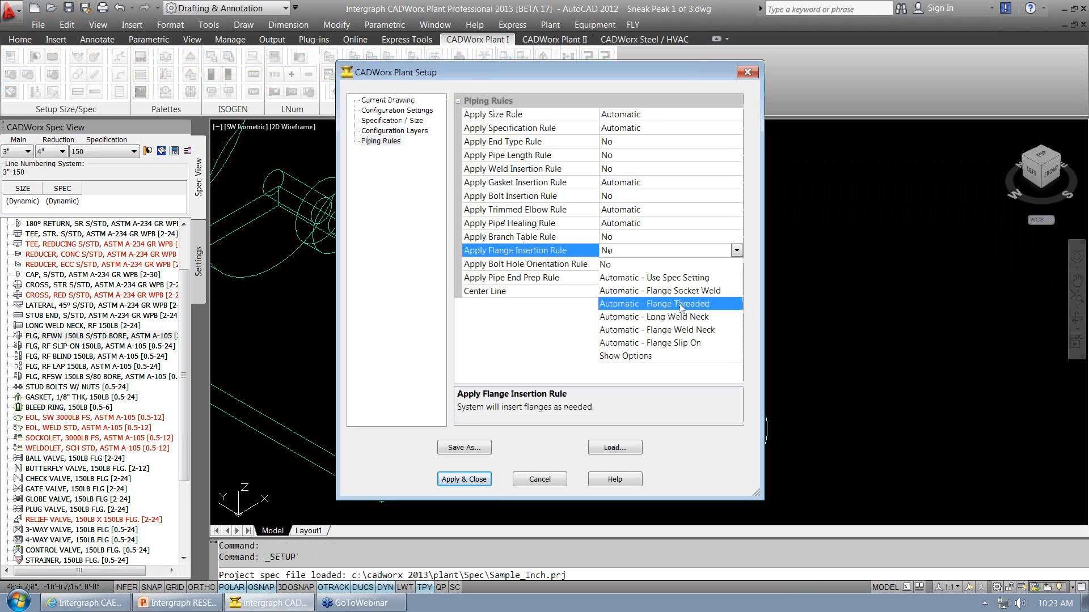
left_click(678, 330)
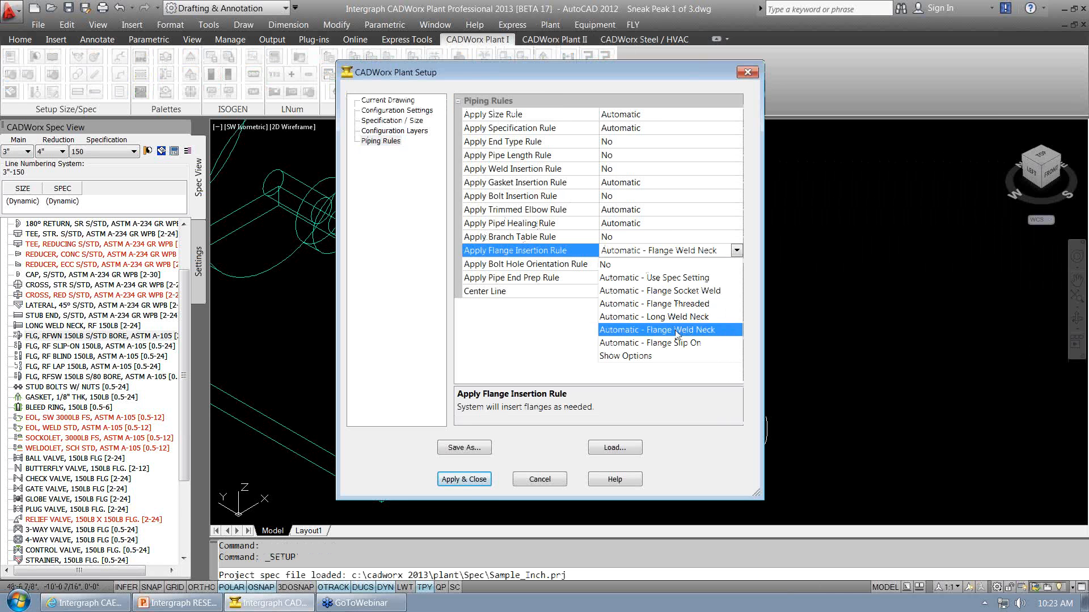
left_click(464, 479)
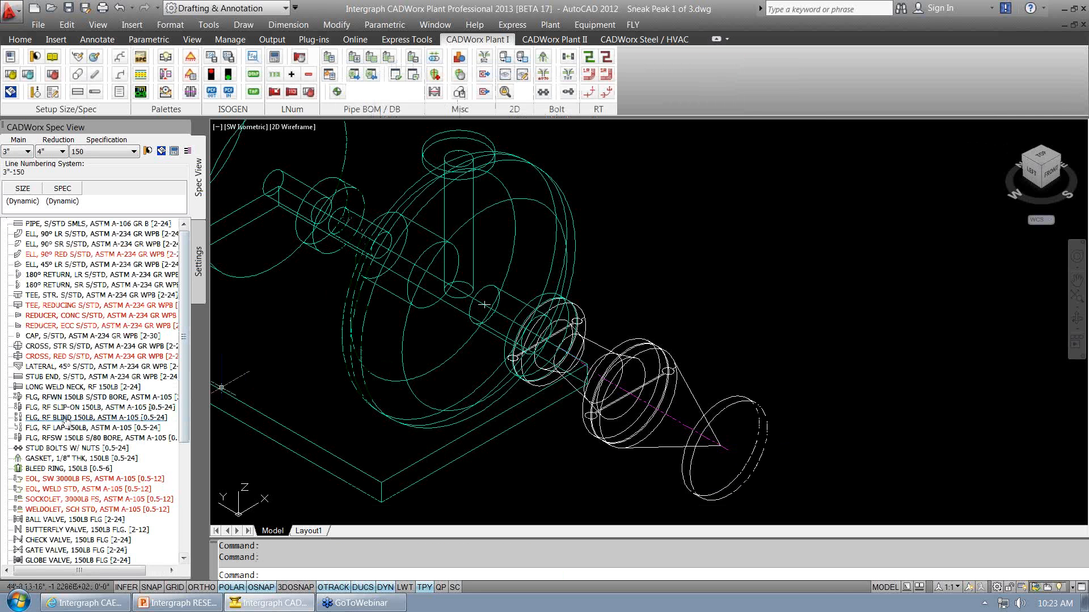
- Attach an RFWN 150LB S/STD bore flange, ASTM A-105, to the open end of the check valve
left_click(96, 397)
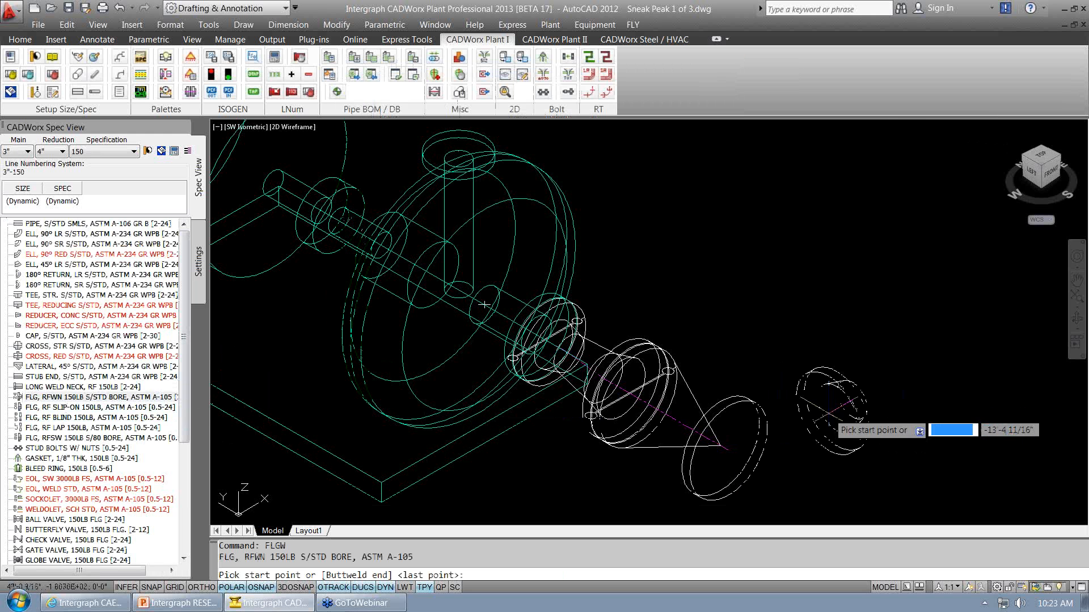
key("Return")
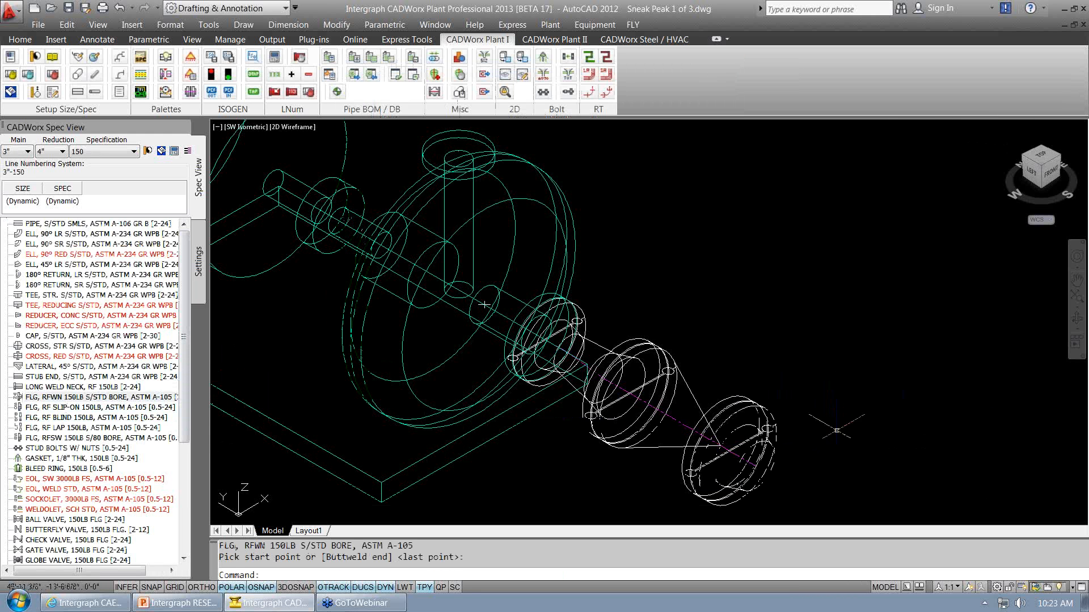
middle_click_drag(838, 428, 775, 369)
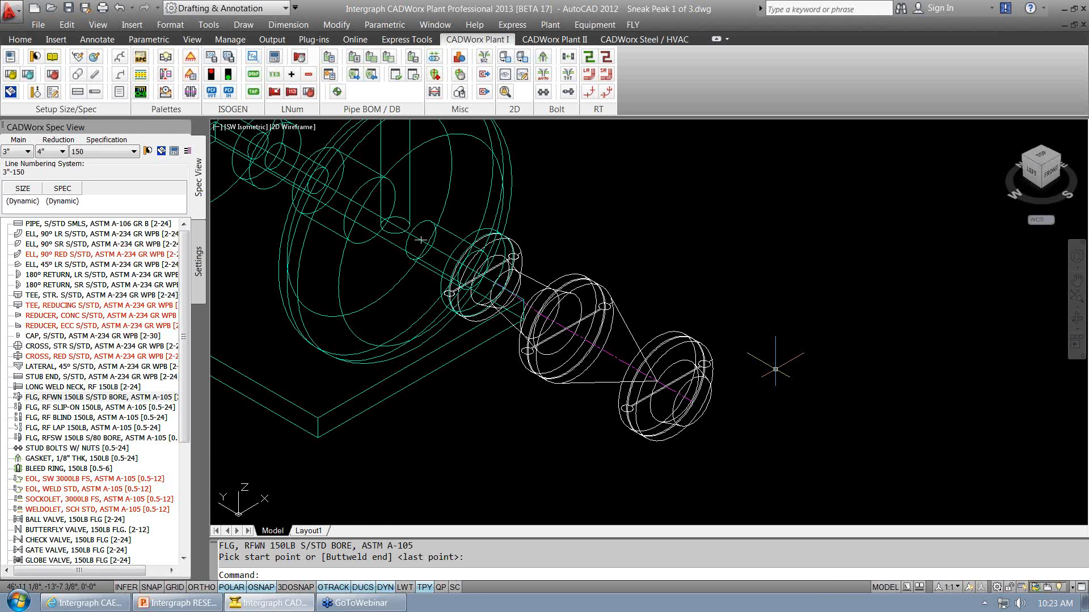
- Start routing 3" pipe from the open end of the weld neck flange after the check valve
scroll(776, 369, "down", 4)
scroll(827, 370, "down", 2)
mouse_move(825, 370)
middle_mouse_down()
mouse_move(622, 386)
mouse_move(486, 432)
middle_mouse_up()
scroll(487, 432, "down", 3)
middle_click_drag(536, 378, 540, 402)
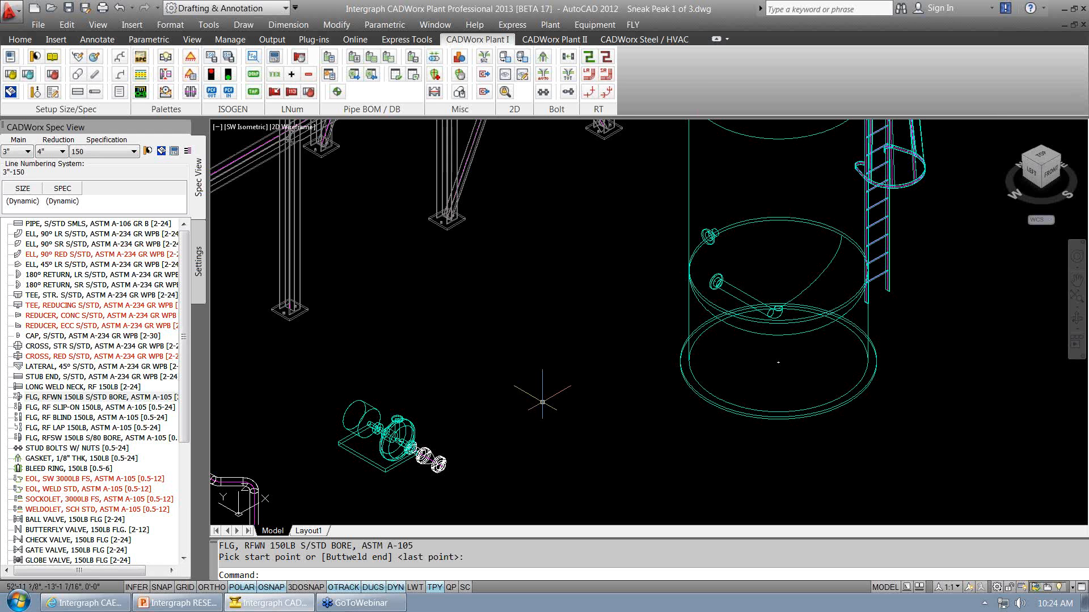
scroll(442, 482, "up", 8)
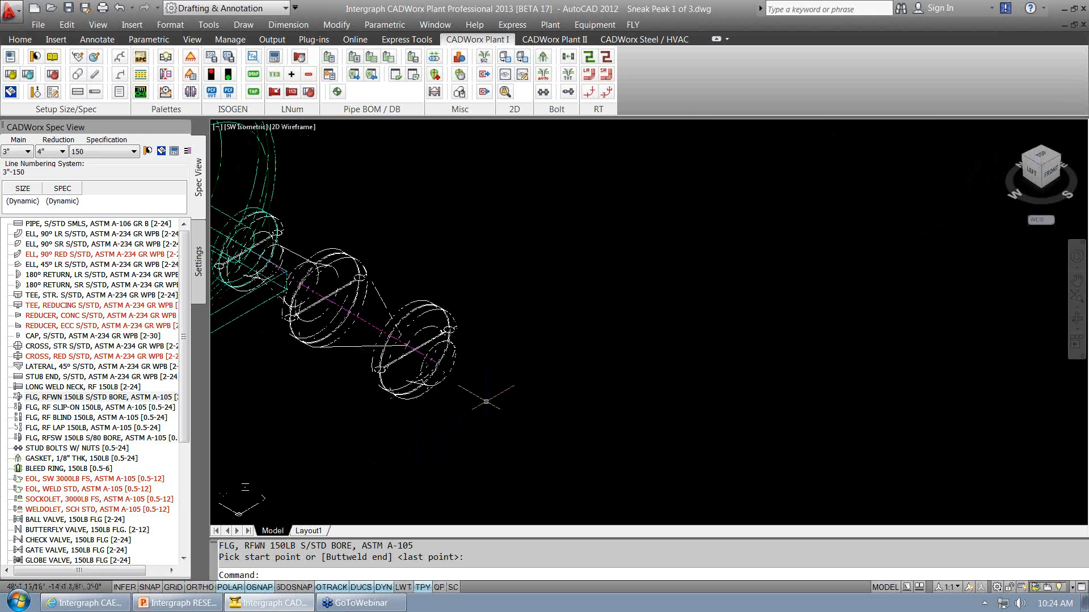
left_click(447, 367)
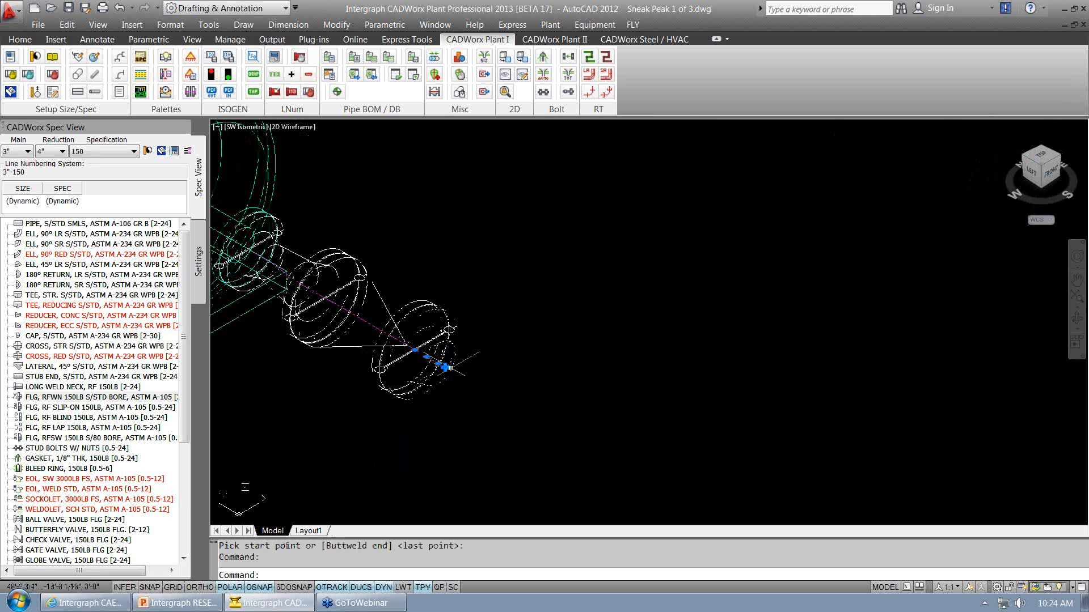
left_click(446, 367)
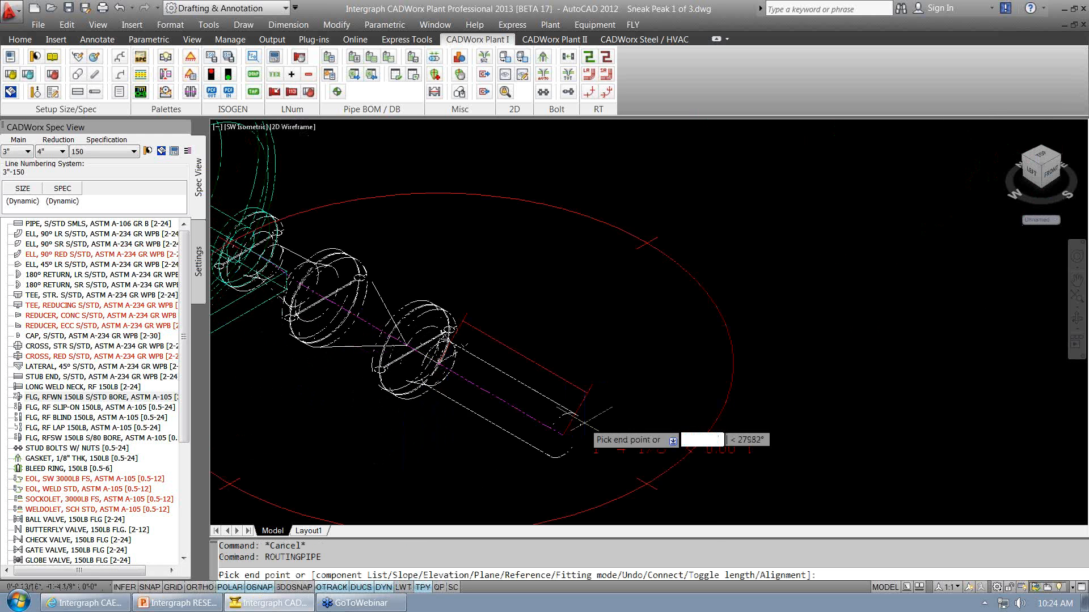
- Try to route pipe from the flange with horizontal legs of about 4'-4" and 6'-0" plus a vertical leg, and undo all three
scroll(584, 422, "down", 8)
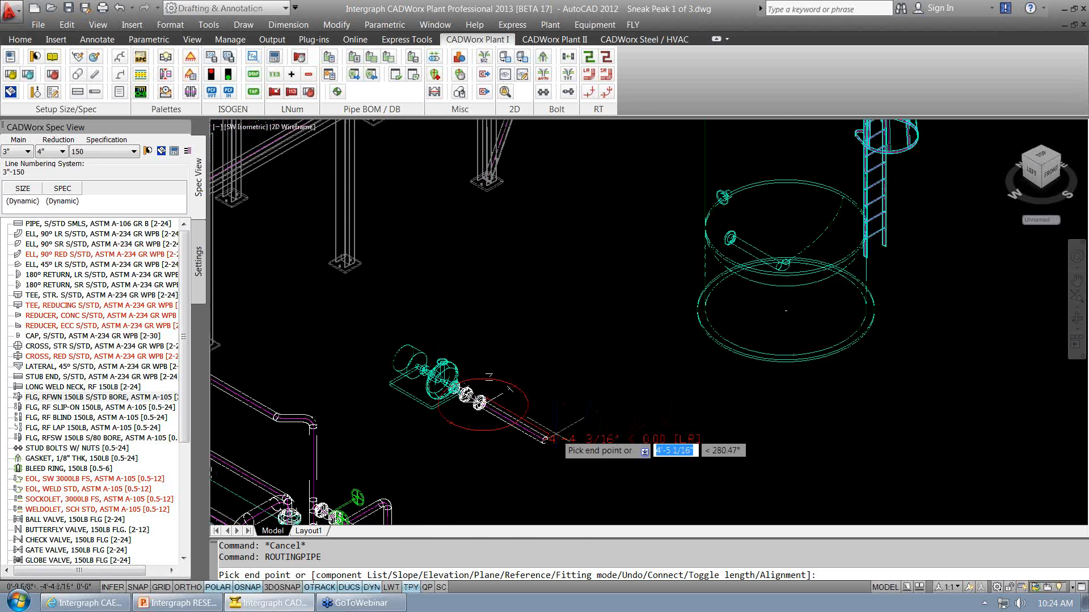
left_click(545, 440)
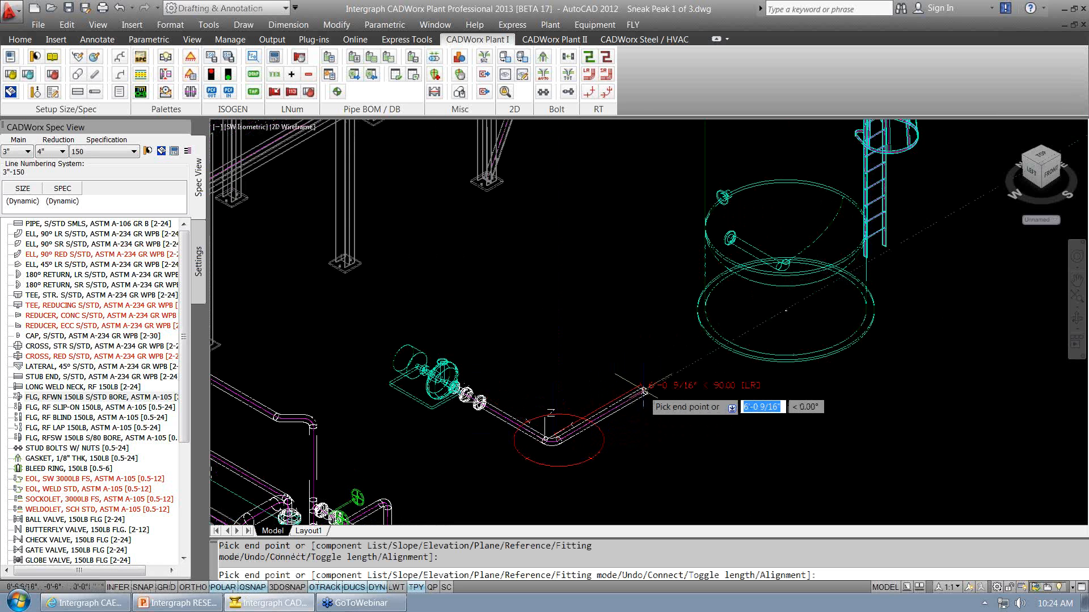
left_click(644, 391)
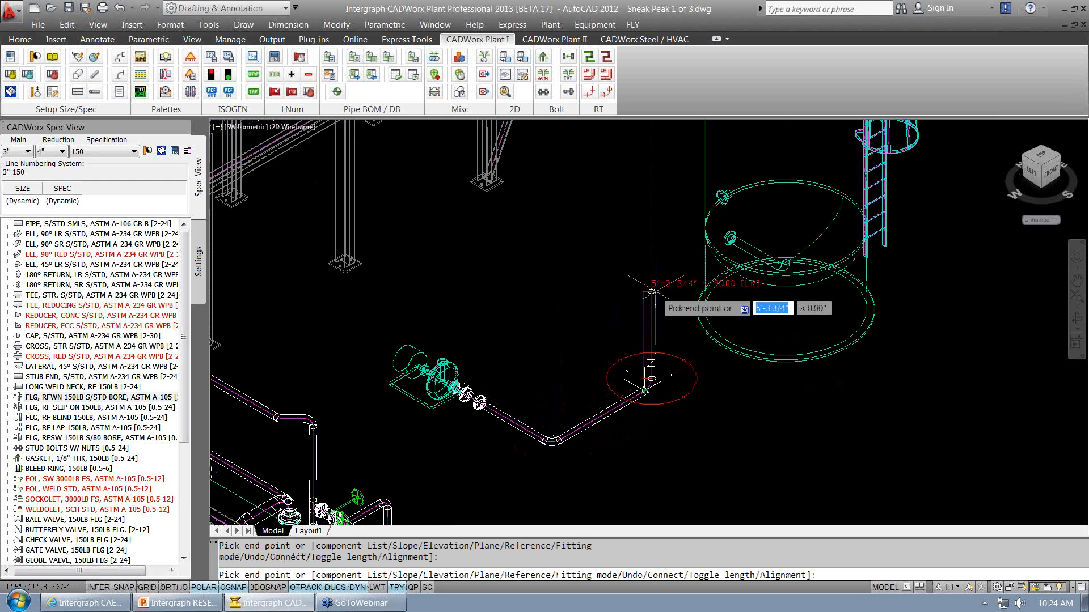
type("p")
key("Return")
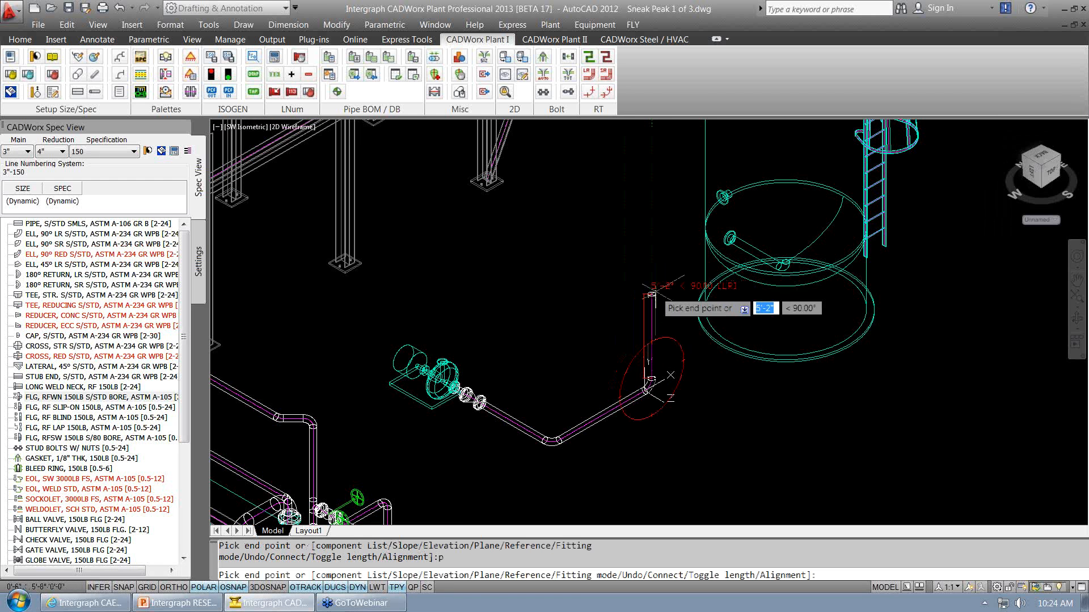
left_click(655, 249)
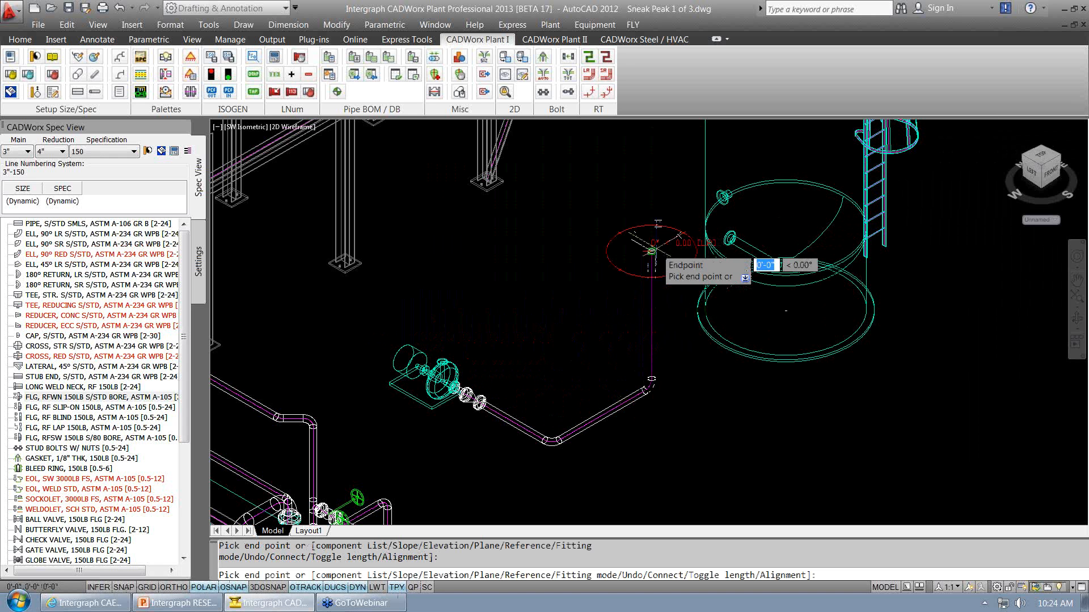
key("ctrl+z")
key("ctrl+z")
key("ctrl+z")
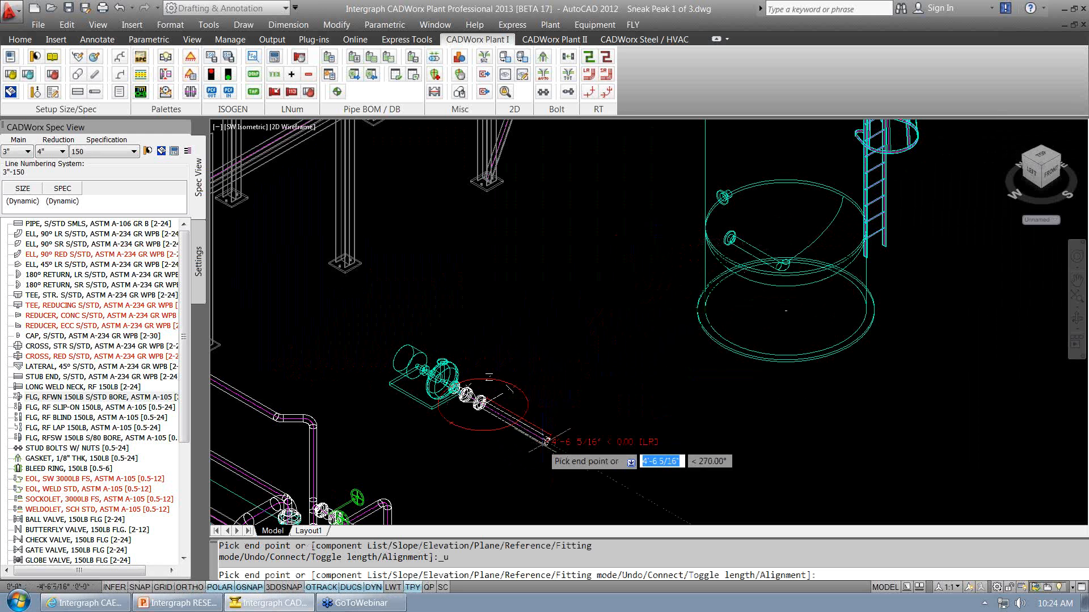
- Connect the pipe route from the flange to the vessel's upper side nozzle, using the Polyline option
right_click(546, 441)
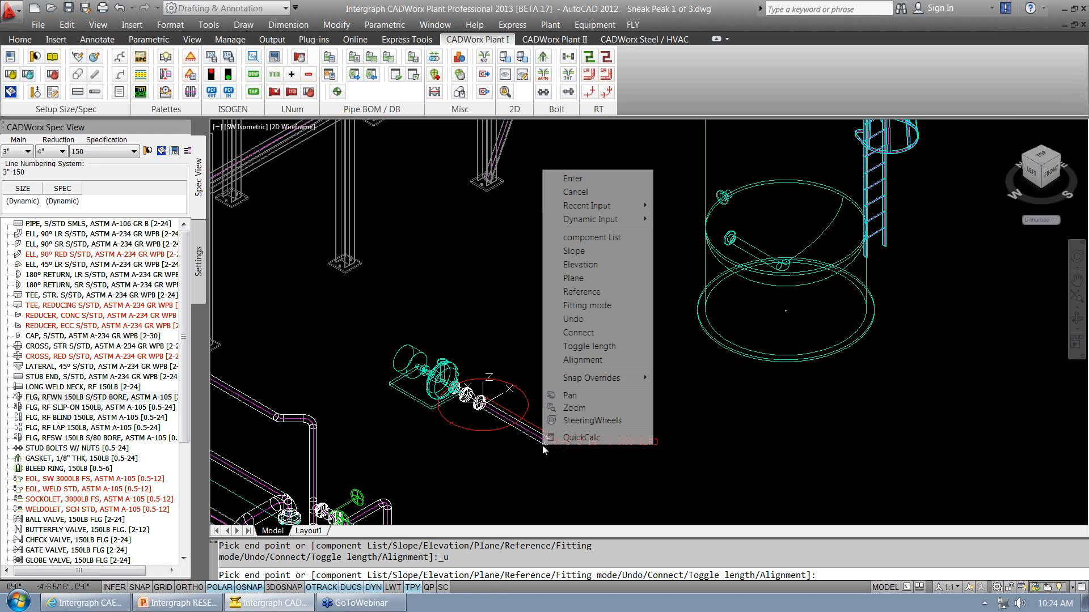
left_click(589, 333)
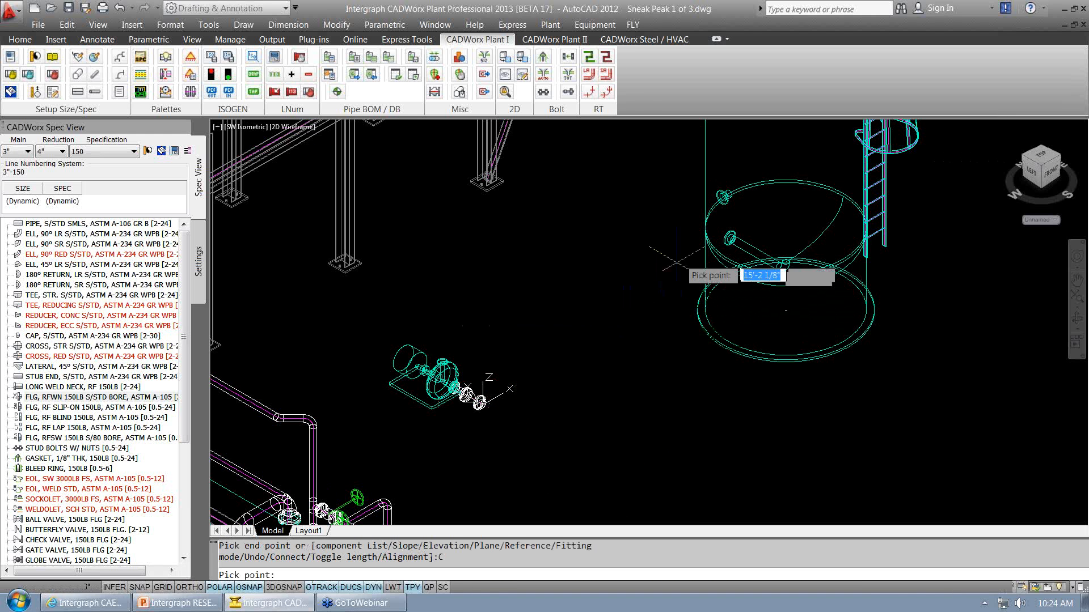
scroll(718, 187, "up", 4)
scroll(716, 182, "up", 2)
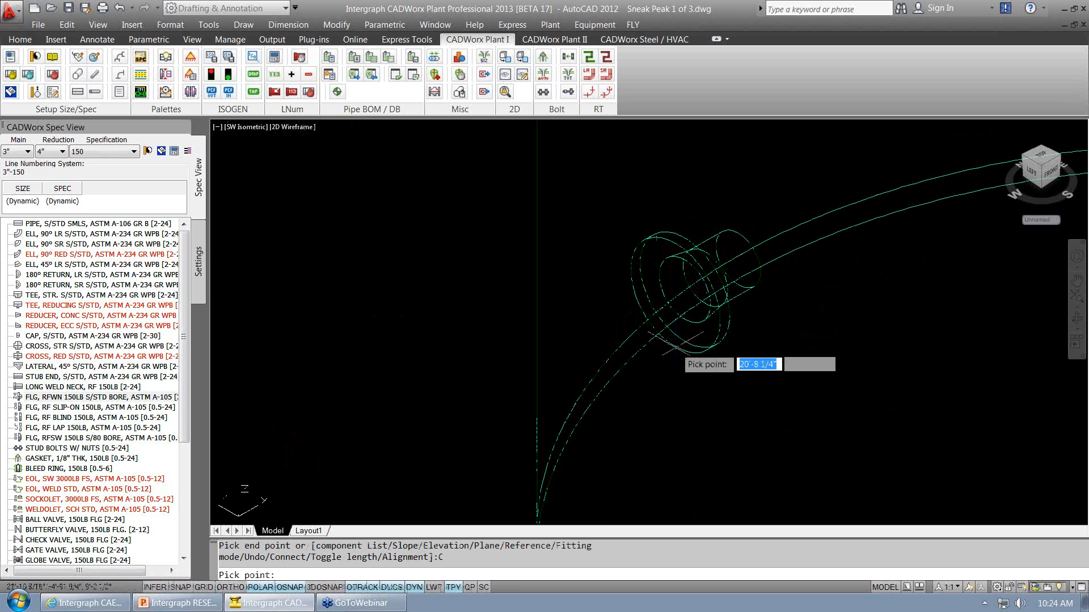
left_click(675, 352)
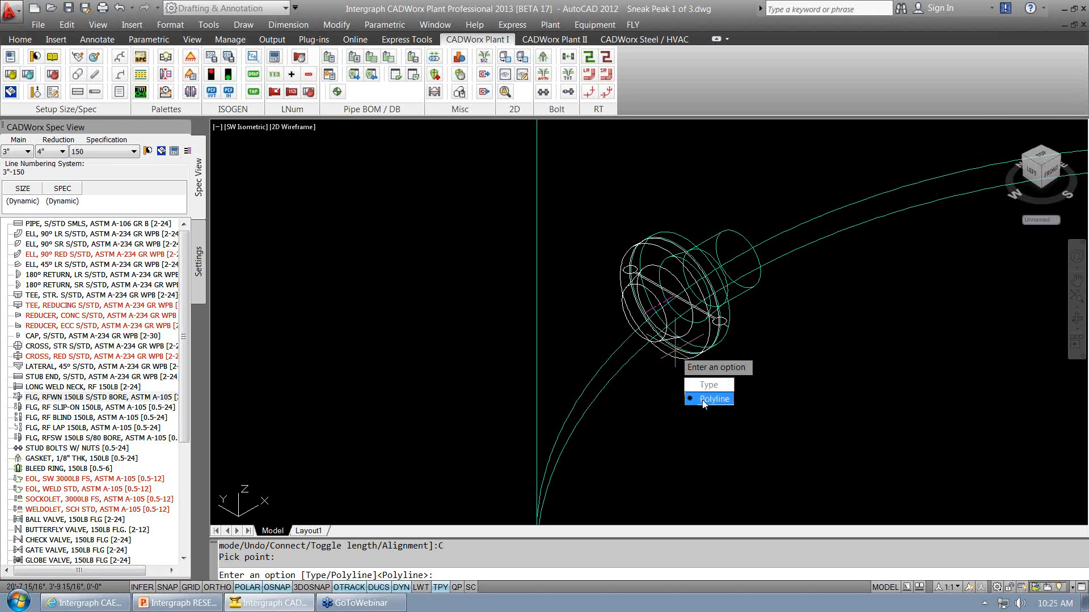
left_click(703, 399)
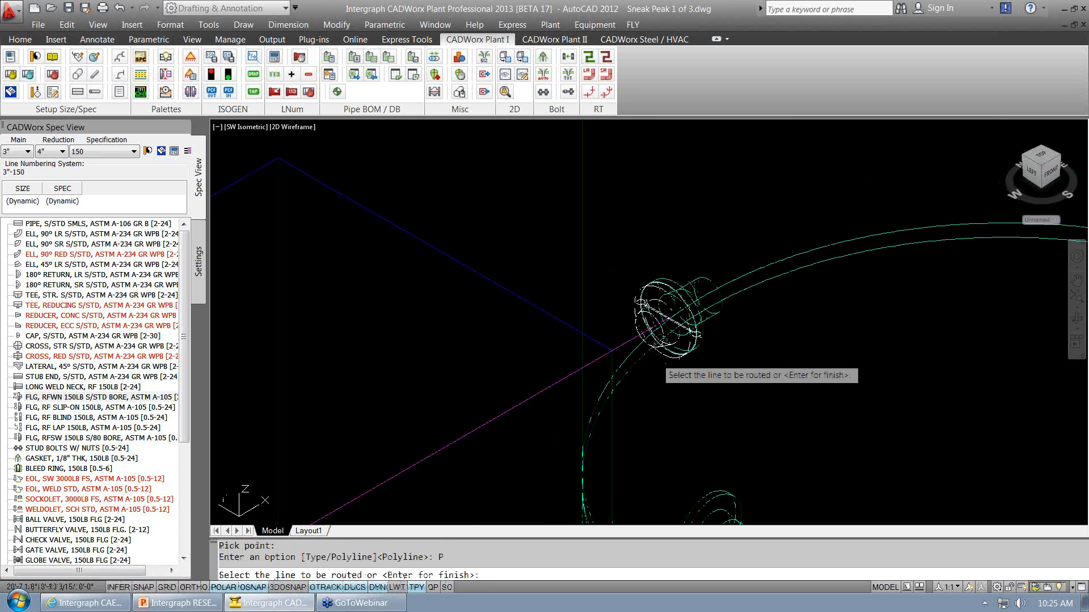
- Choose the connecting route that runs straight out from the check valve, rises vertically and continues directly to the vessel nozzle, and finish it
scroll(657, 358, "down", 8)
middle_click_drag(649, 381, 652, 291)
left_click(515, 290)
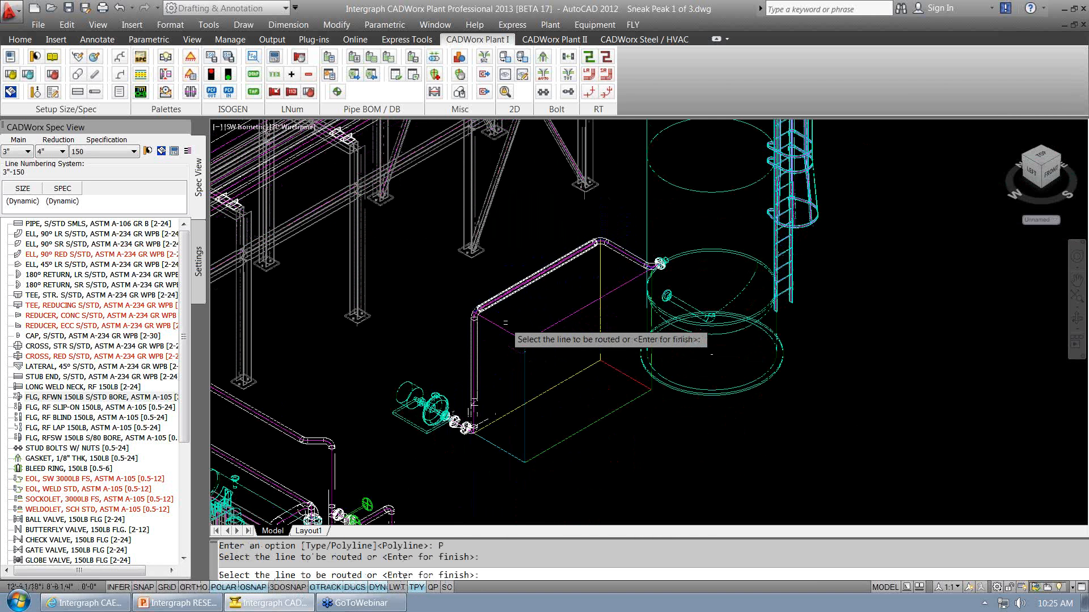
left_click(503, 327)
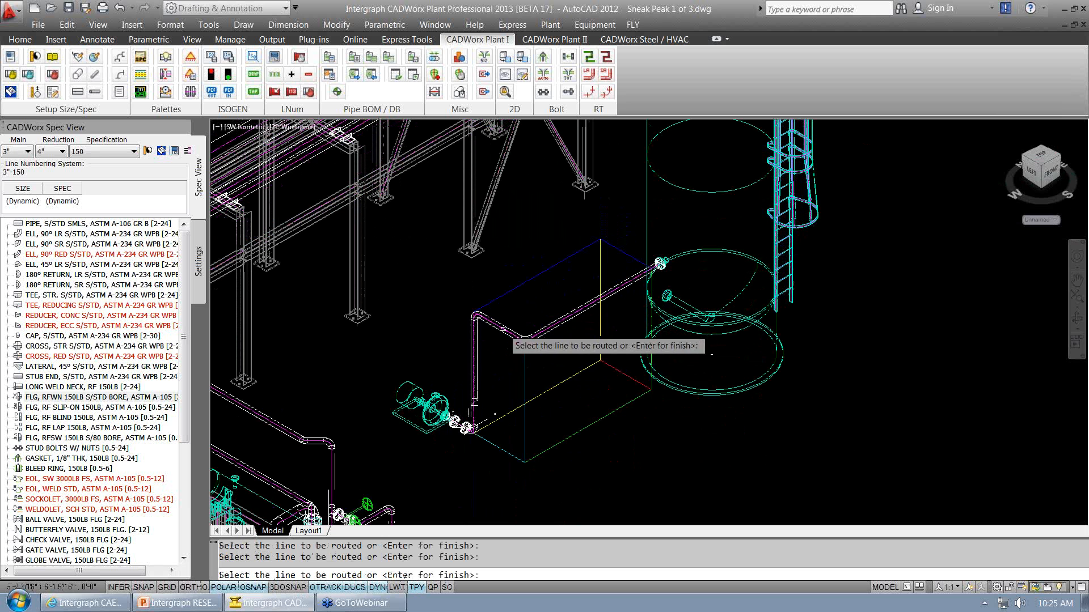
left_click(526, 370)
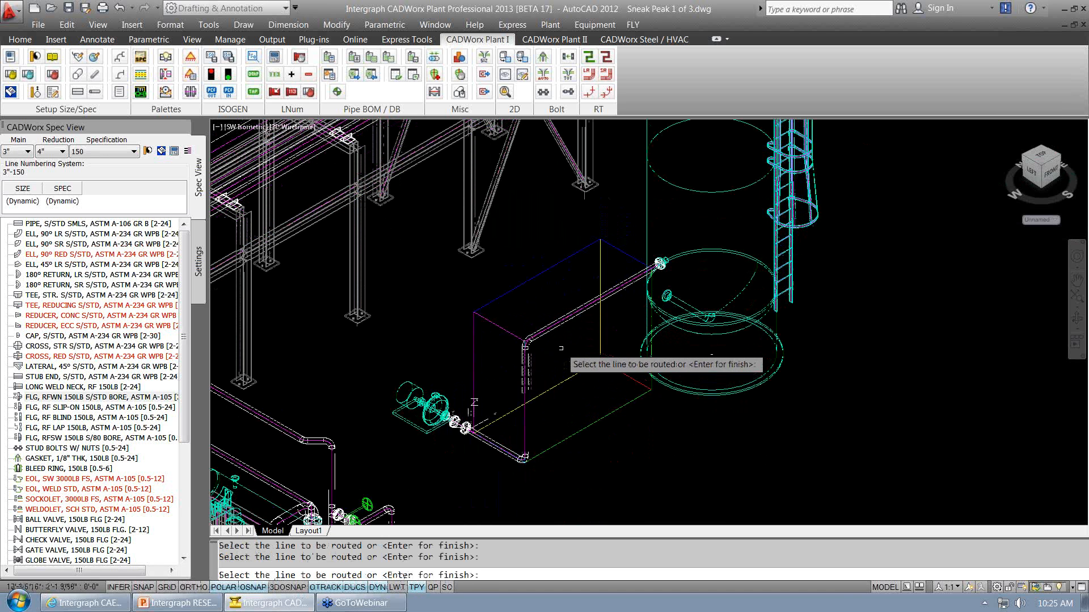
key("Return")
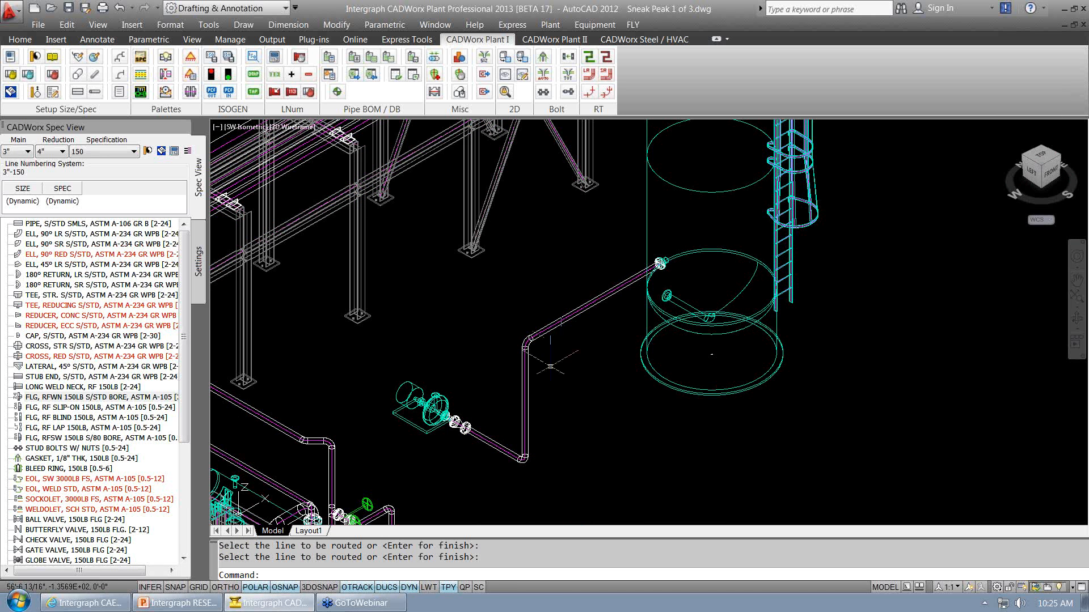
- Insert a tee about midway up the vertical pipe with its branch facing away from the pump, and end the routing there
scroll(545, 368, "up", 3)
middle_click_drag(553, 368, 550, 383)
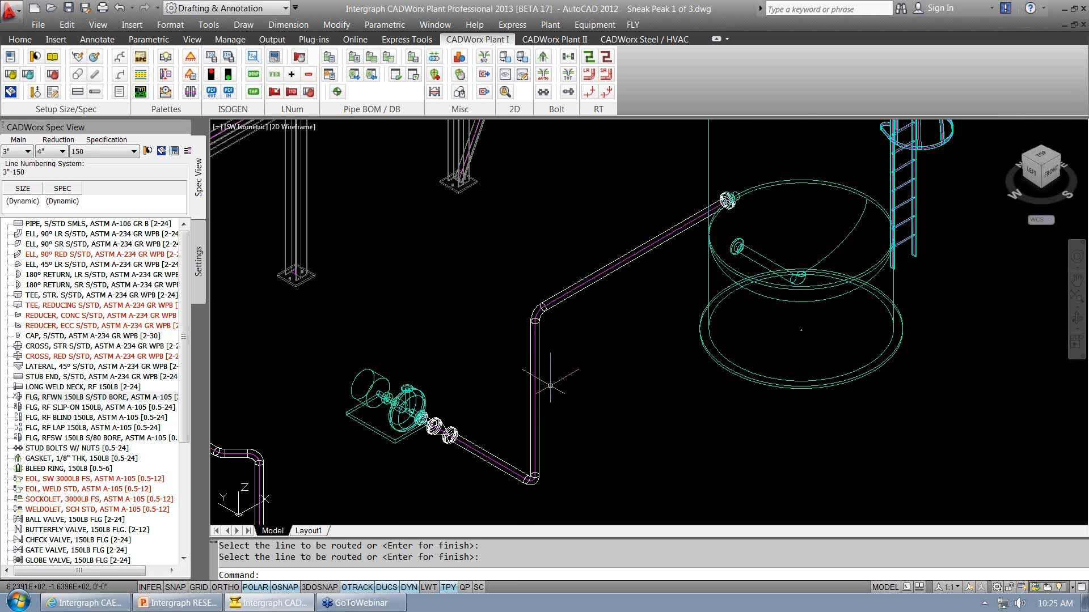
scroll(553, 397, "up", 2)
middle_click_drag(553, 397, 437, 396)
left_click(387, 385)
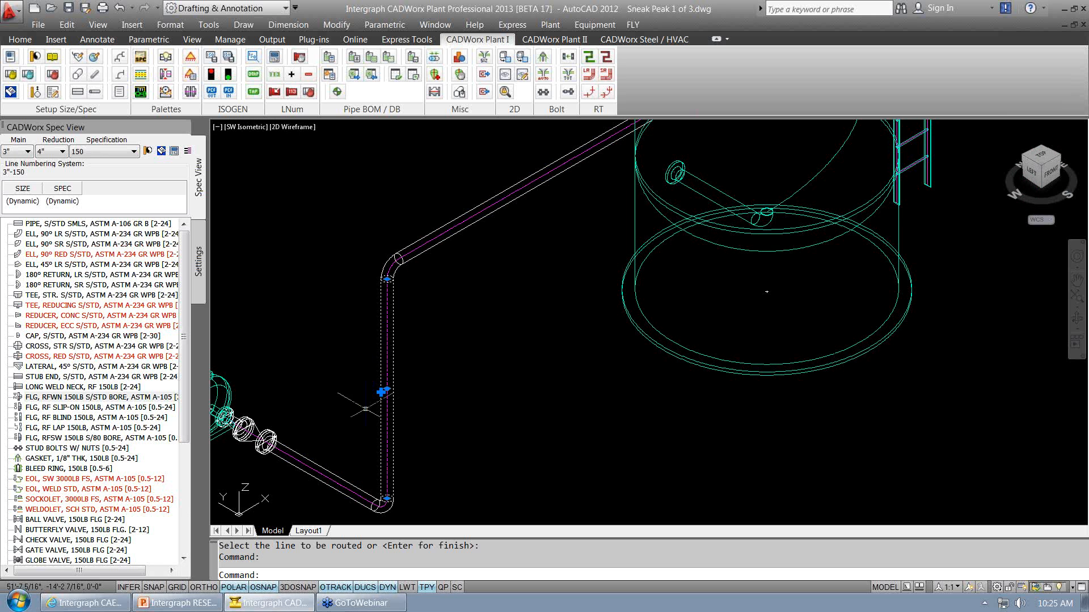
left_click(381, 392)
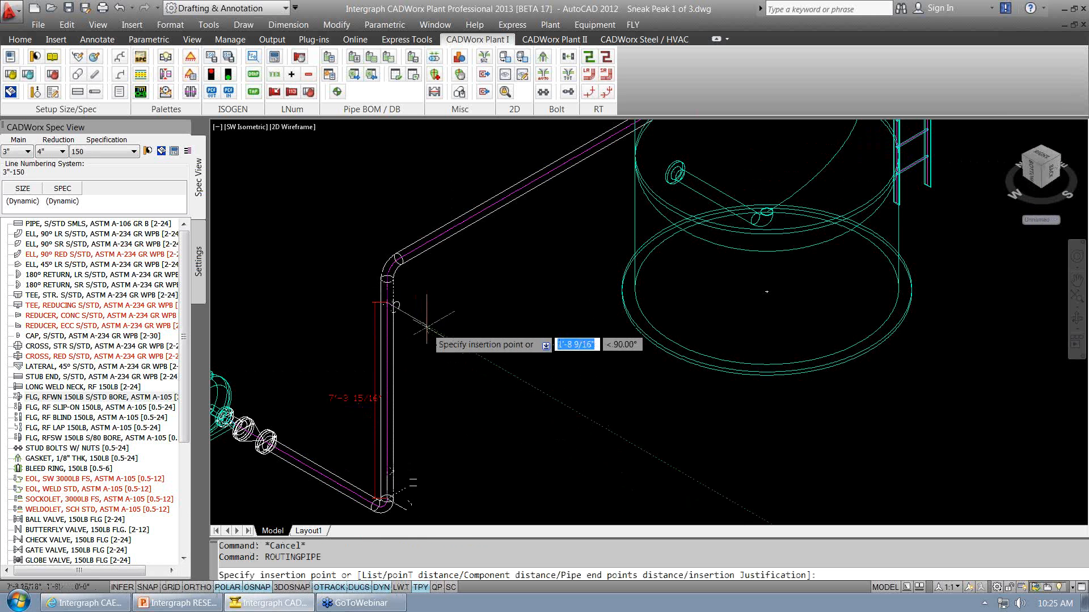
left_click(401, 388)
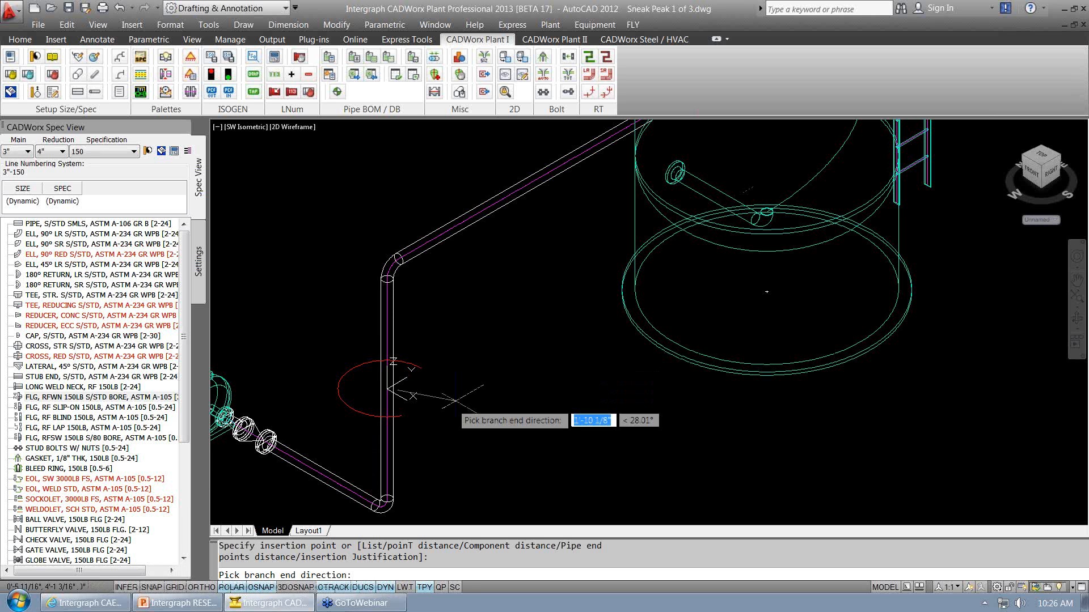
scroll(428, 419, "up", 4)
middle_click_drag(444, 422, 490, 415)
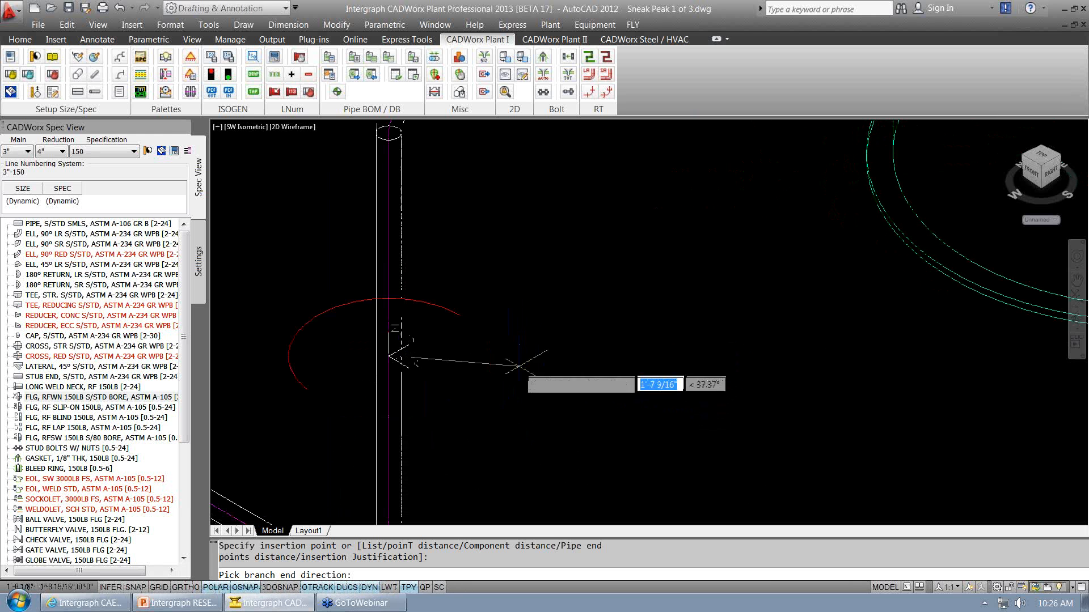
left_click(495, 418)
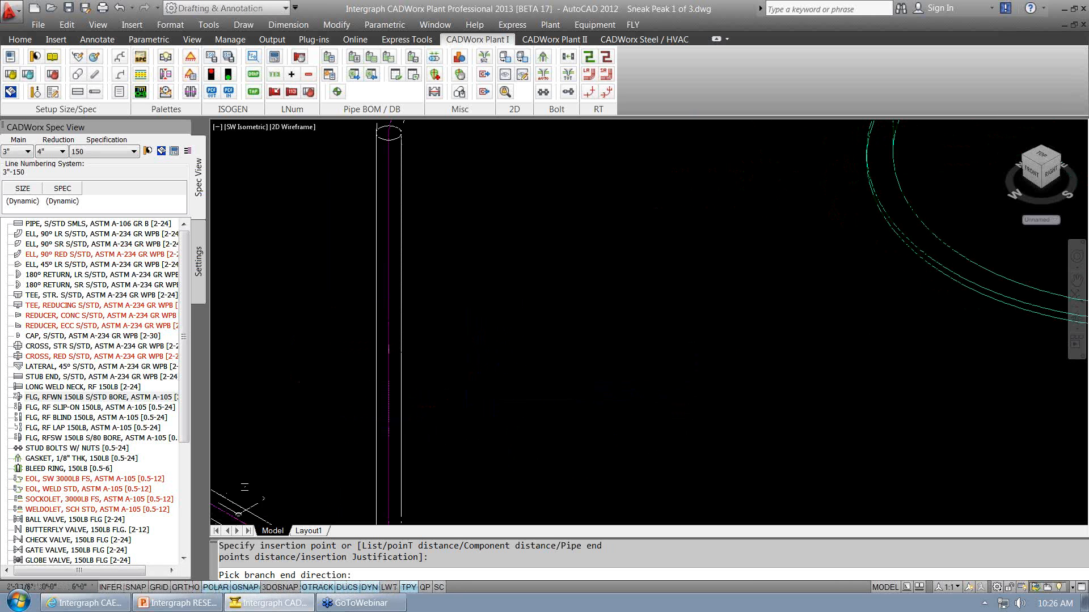
key("Return")
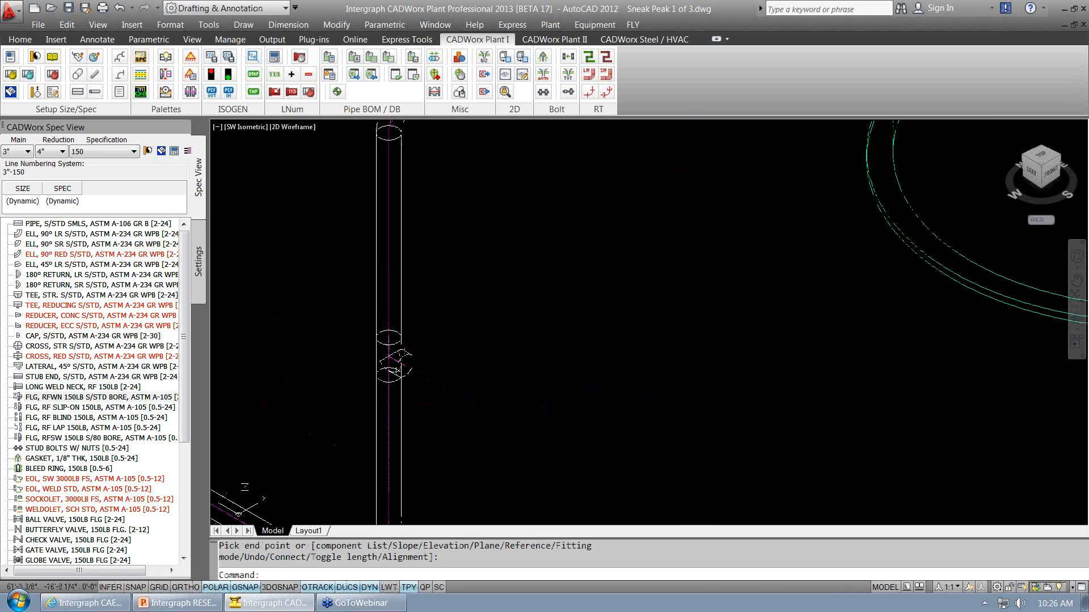
- Rotate the tee on the vertical pipe so its branch points toward the vessel, parallel to the upper pipe run
scroll(472, 391, "down", 5)
scroll(472, 392, "up", 5)
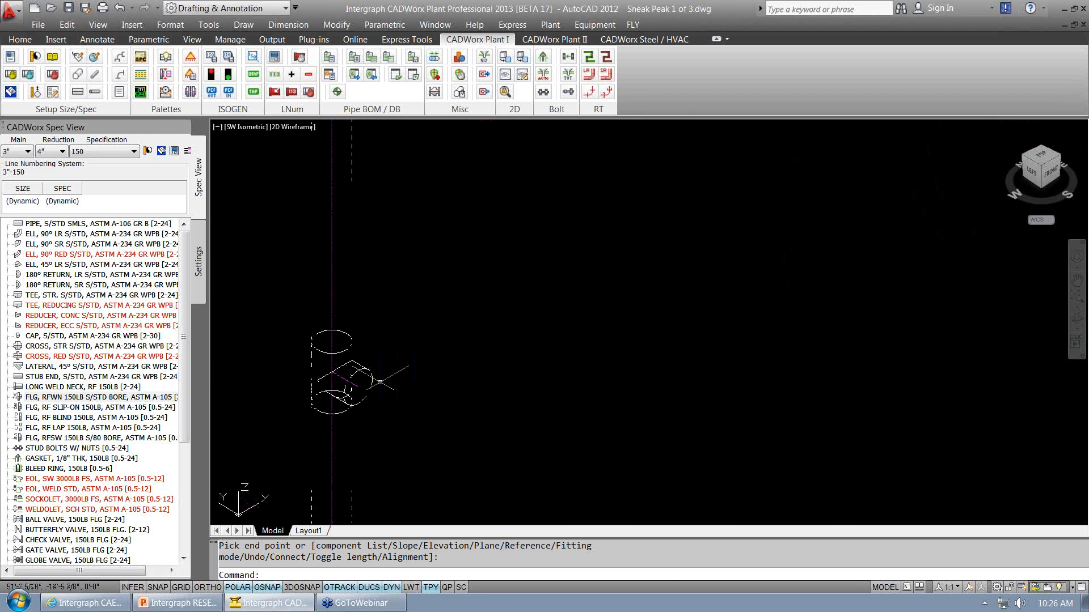
left_click(356, 387)
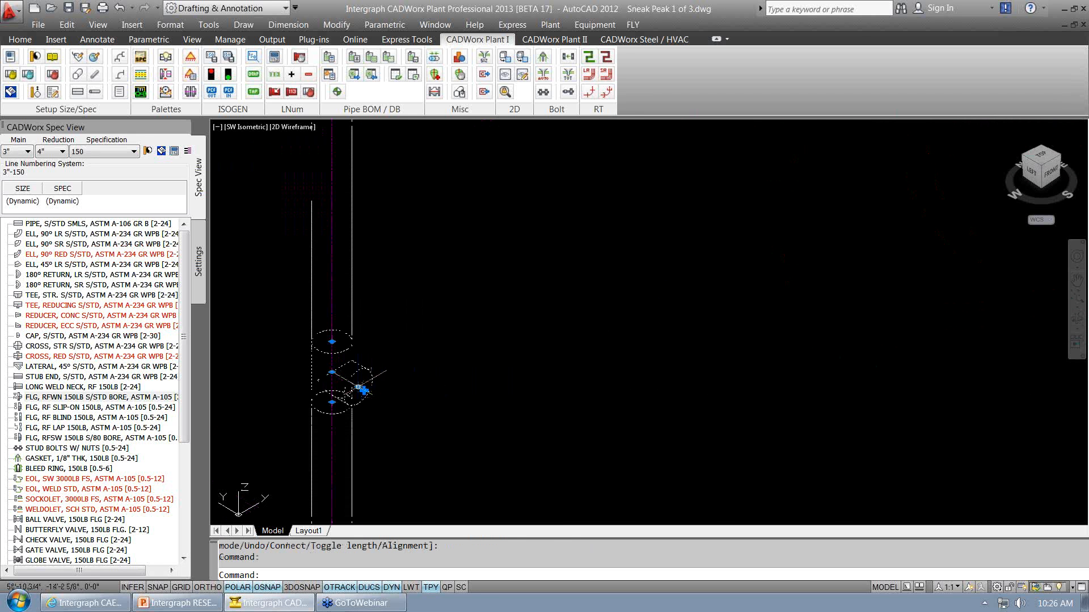
left_click(363, 390)
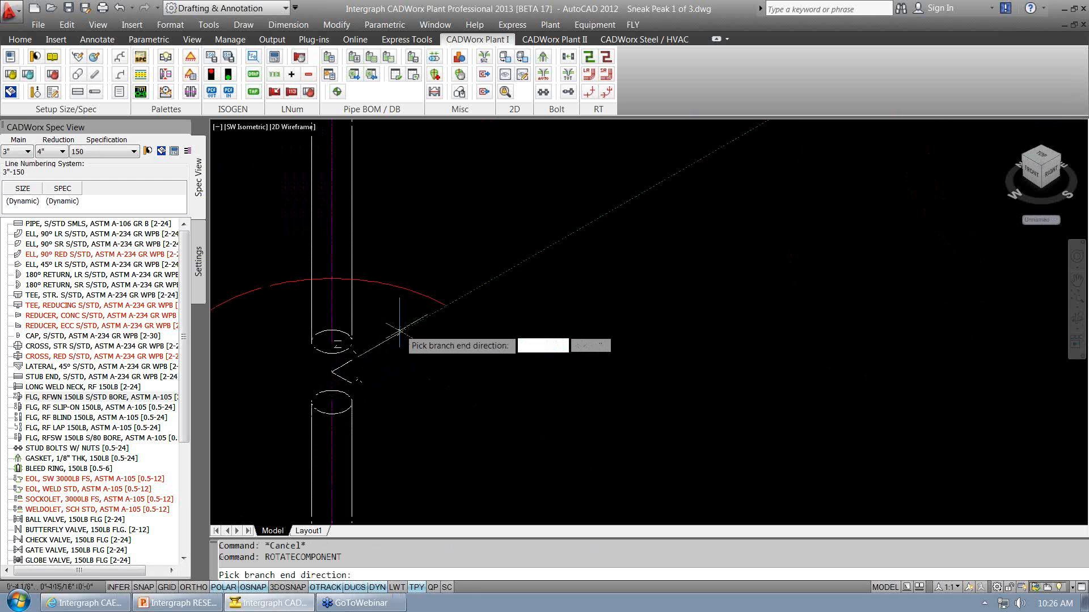
left_click(399, 318)
scroll(599, 346, "down", 5)
scroll(600, 345, "down", 3)
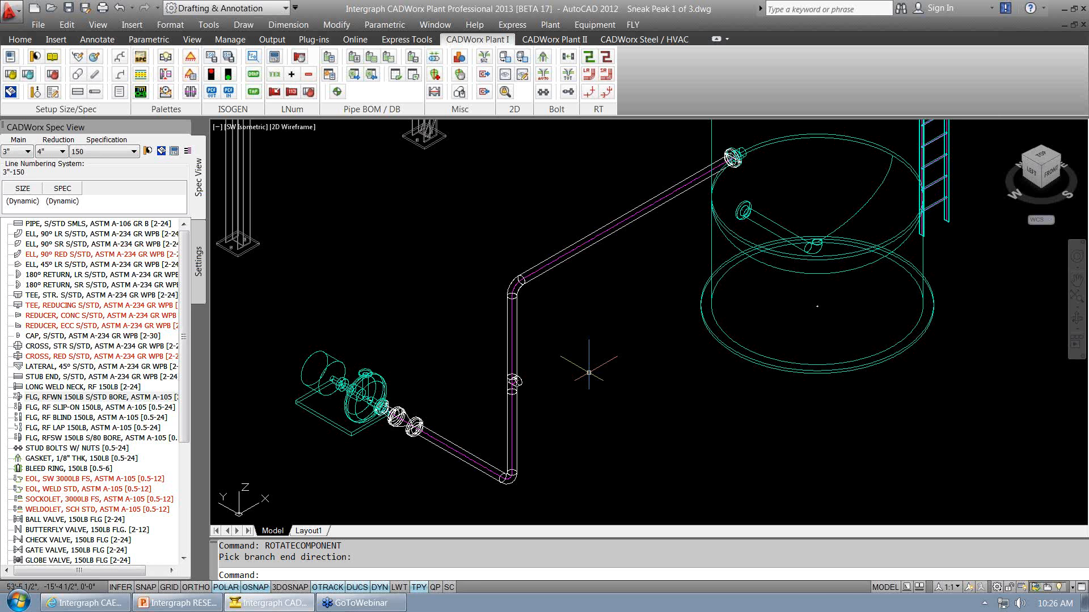
scroll(551, 349, "up", 5)
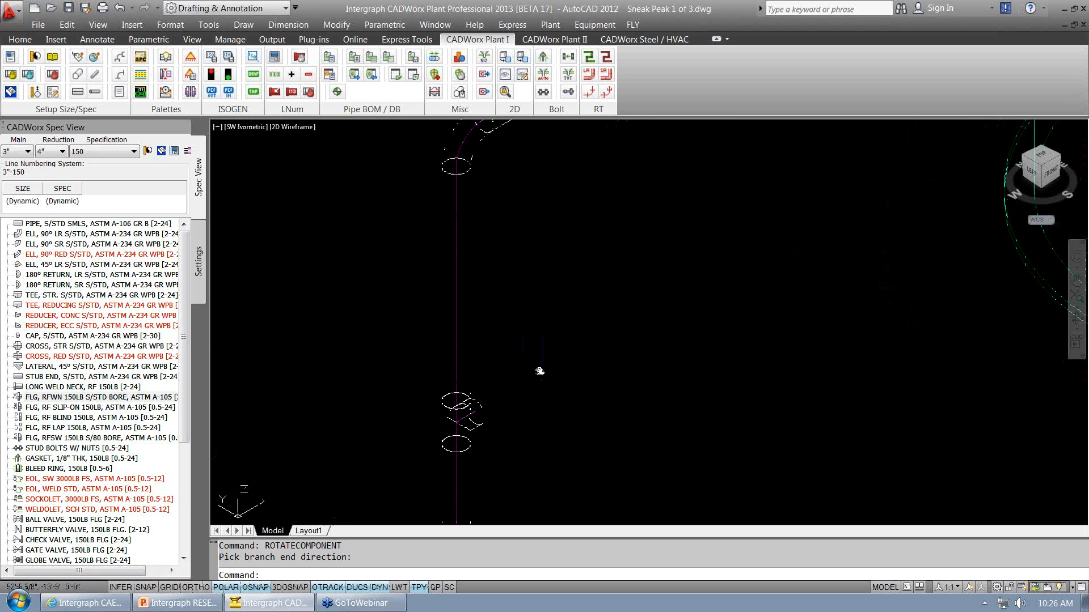
left_click(459, 446)
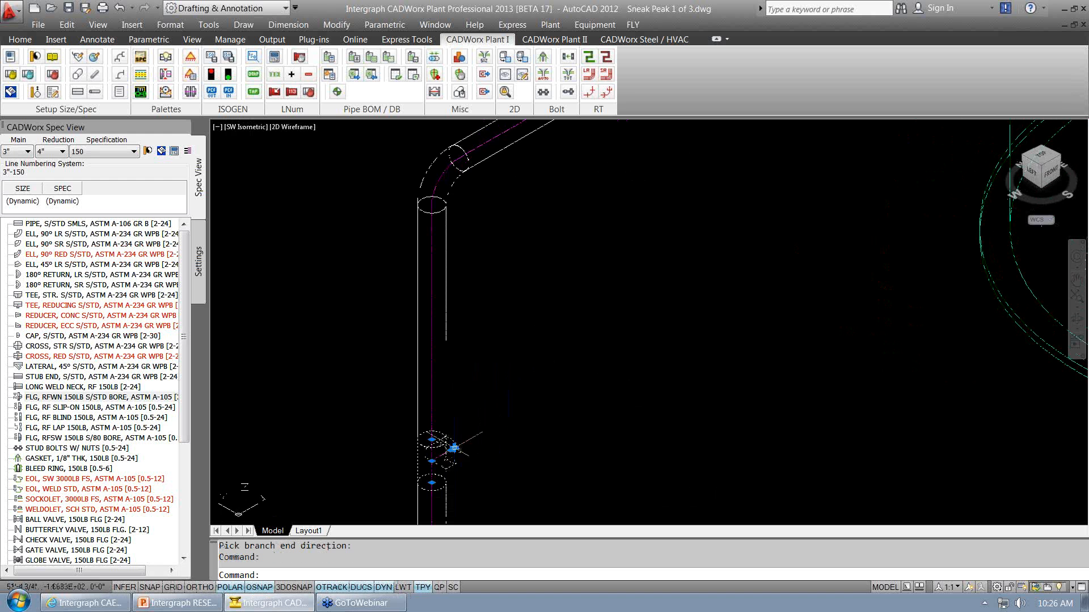
left_click(451, 451)
scroll(785, 297, "down", 5)
middle_click_drag(780, 300, 701, 372)
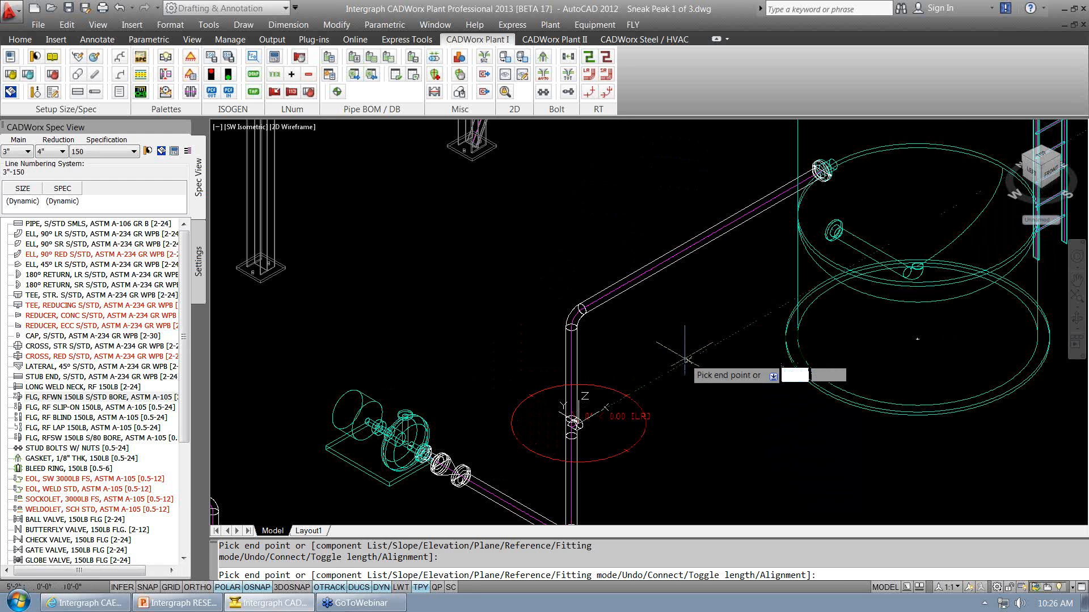
key("Escape")
scroll(586, 428, "up", 2)
scroll(585, 429, "up", 5)
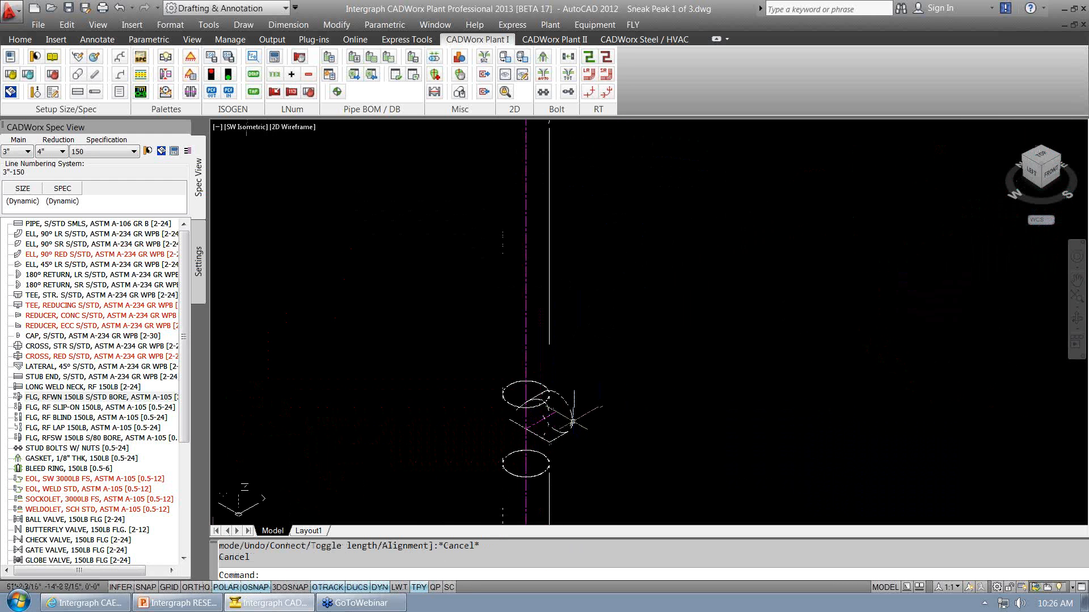
left_click(575, 421)
left_click(562, 407)
scroll(682, 371, "down", 5)
scroll(624, 388, "down", 4)
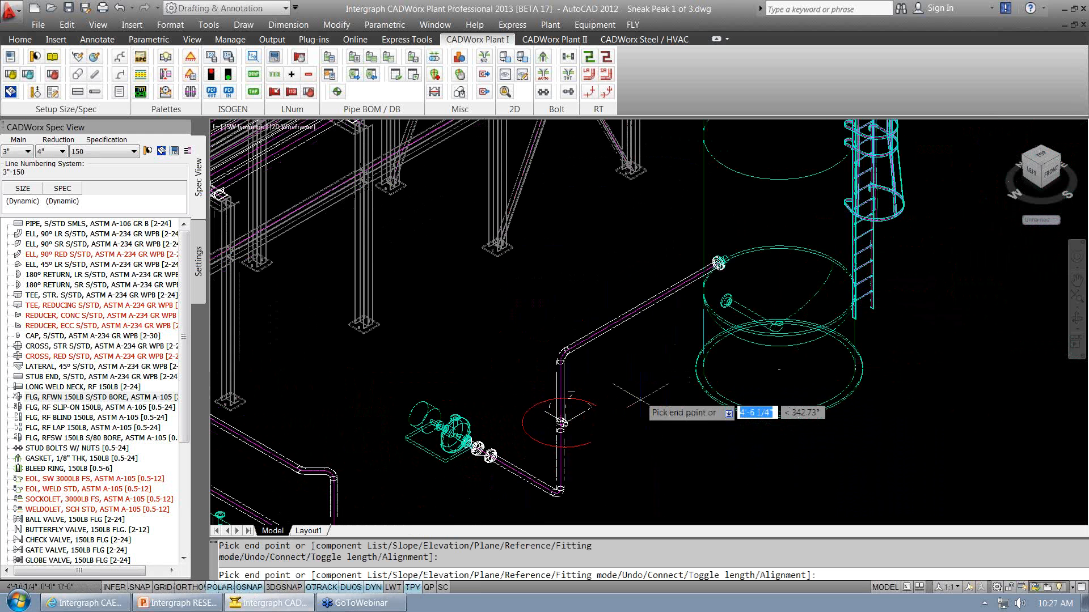
key("Escape")
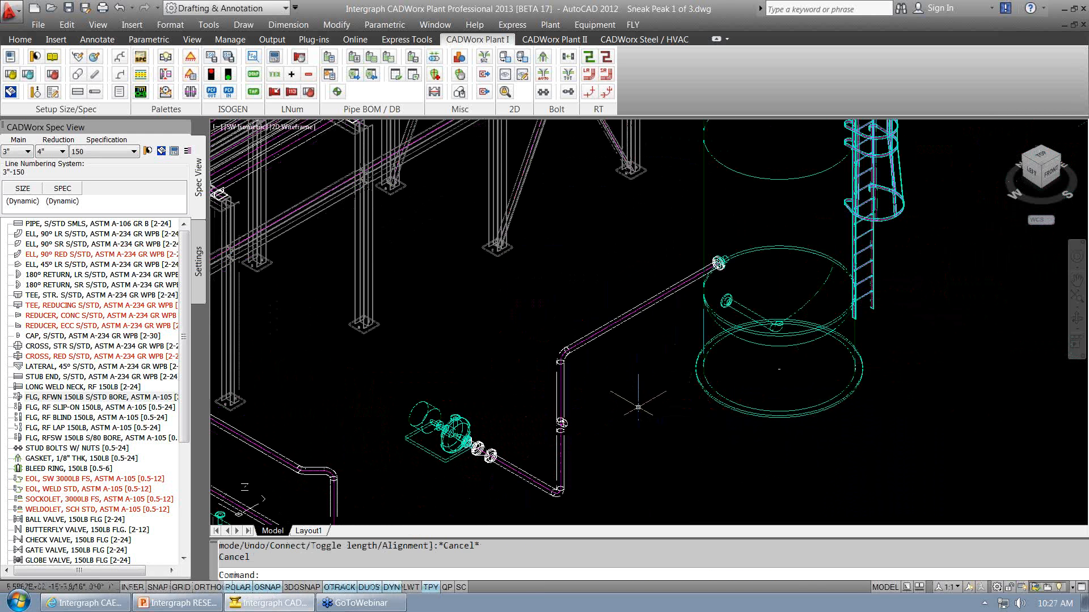
- Undo the tee's rotation and its insertion, back to the plain vertical pipe
key("ctrl+z")
key("ctrl+z")
key("ctrl+z")
key("ctrl+z")
key("ctrl+z")
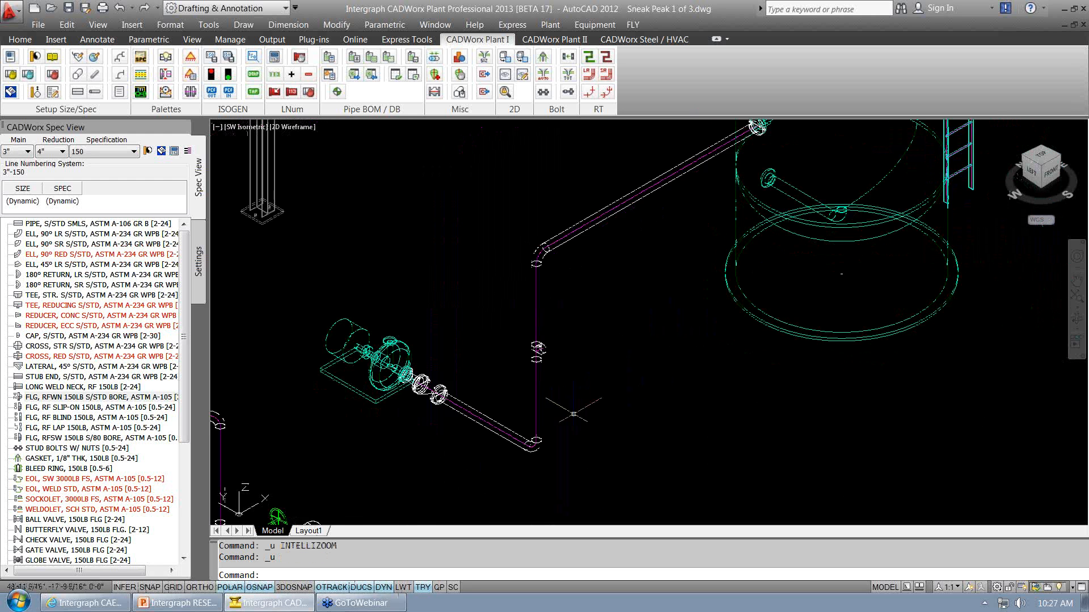
key("ctrl+z")
key("ctrl+z")
key("ctrl+z")
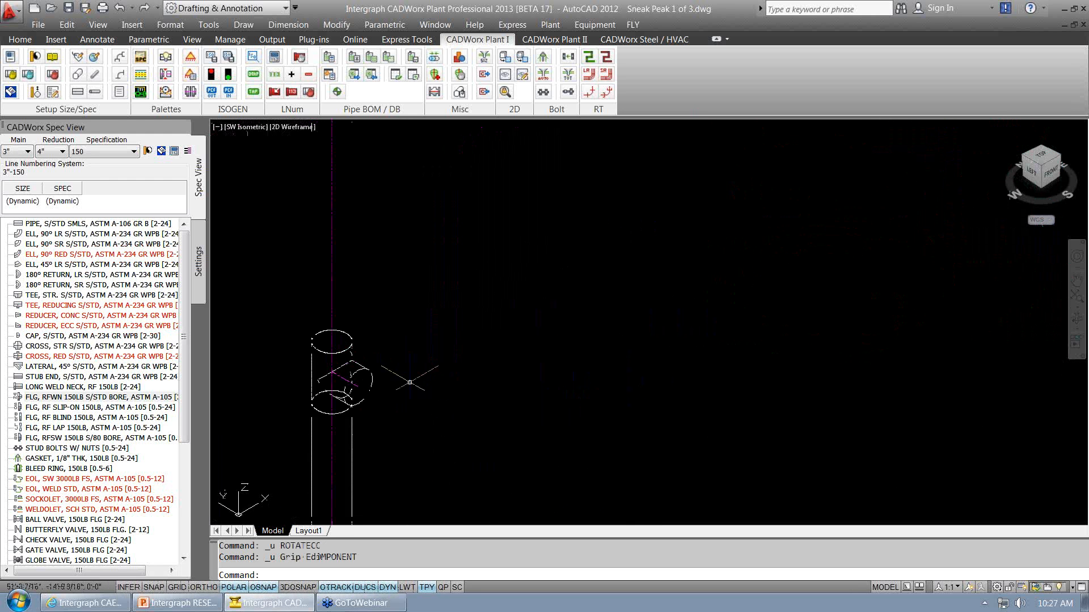
key("ctrl+z")
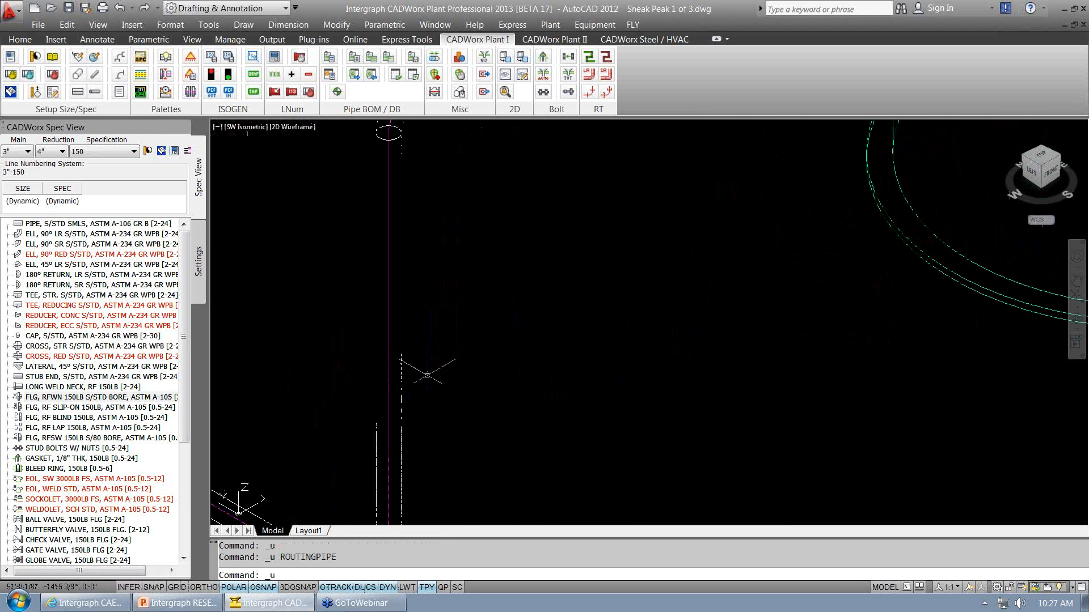
- Insert a tee about midway up the vertical pipe with its branch pointing toward the vessel, parallel to the upper pipe run
left_click(376, 363)
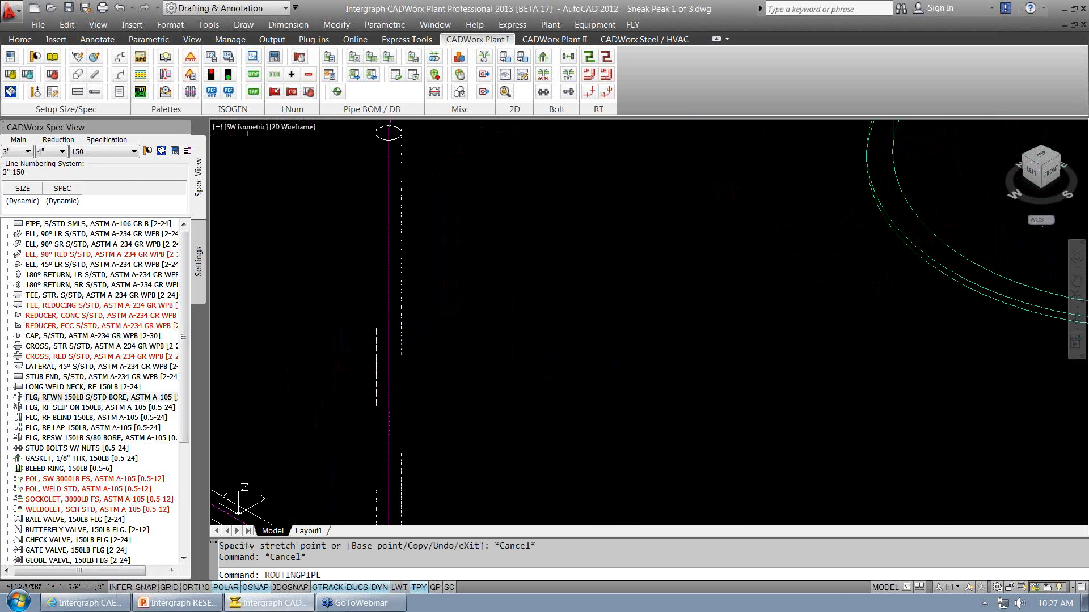
left_click(435, 371)
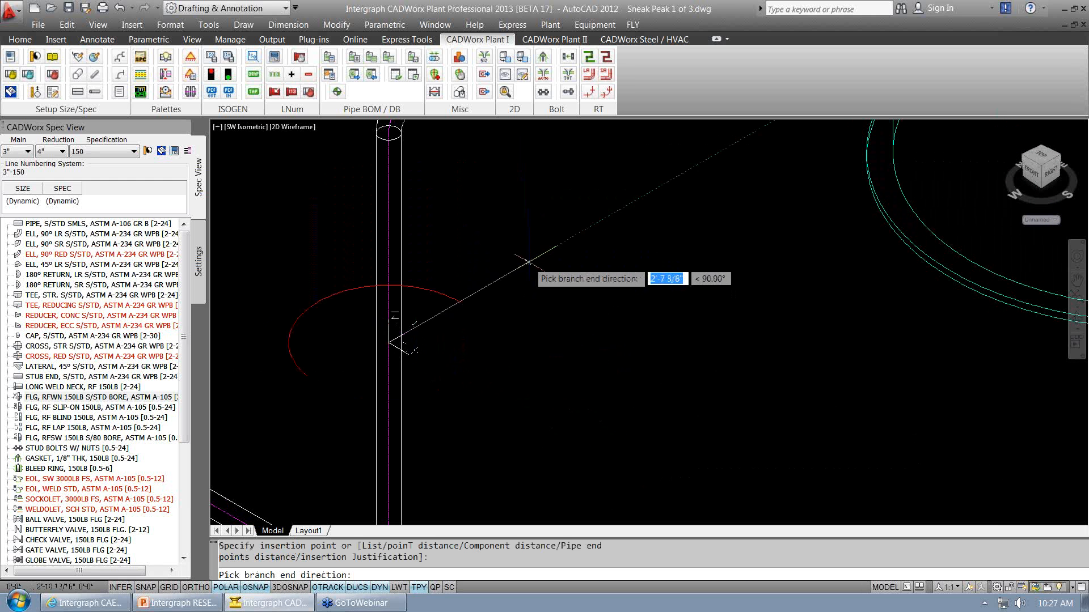
left_click(530, 260)
- Route the branch from the tee parallel to the upper run and straight up into it, joining with a 4" TEE, STR. S/STD, ASTM A-234 GR WPB
scroll(588, 248, "down", 5)
middle_click_drag(588, 250, 525, 326)
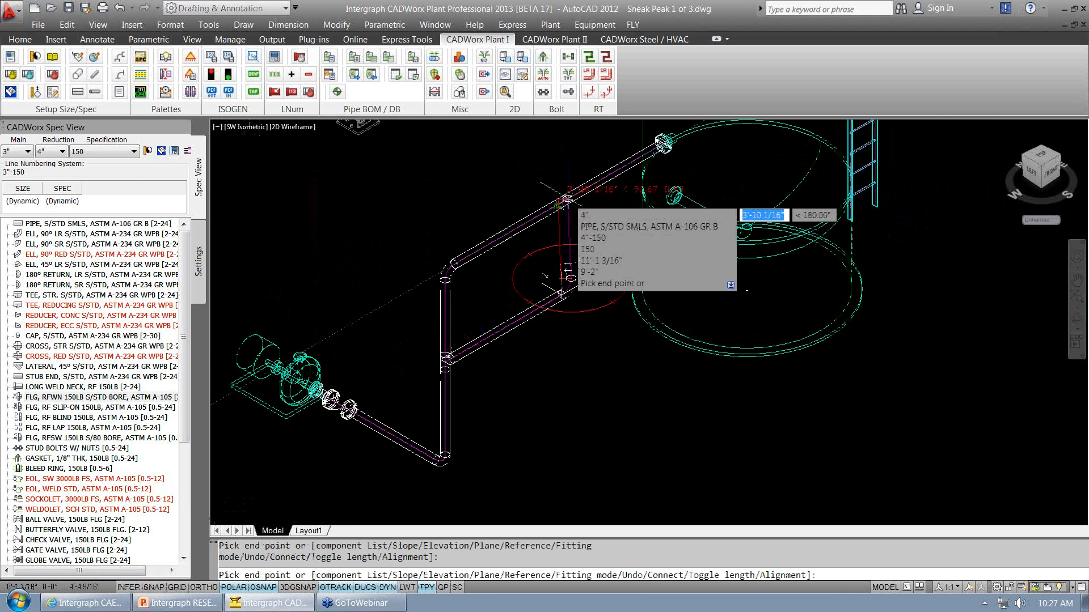
scroll(561, 202, "up", 5)
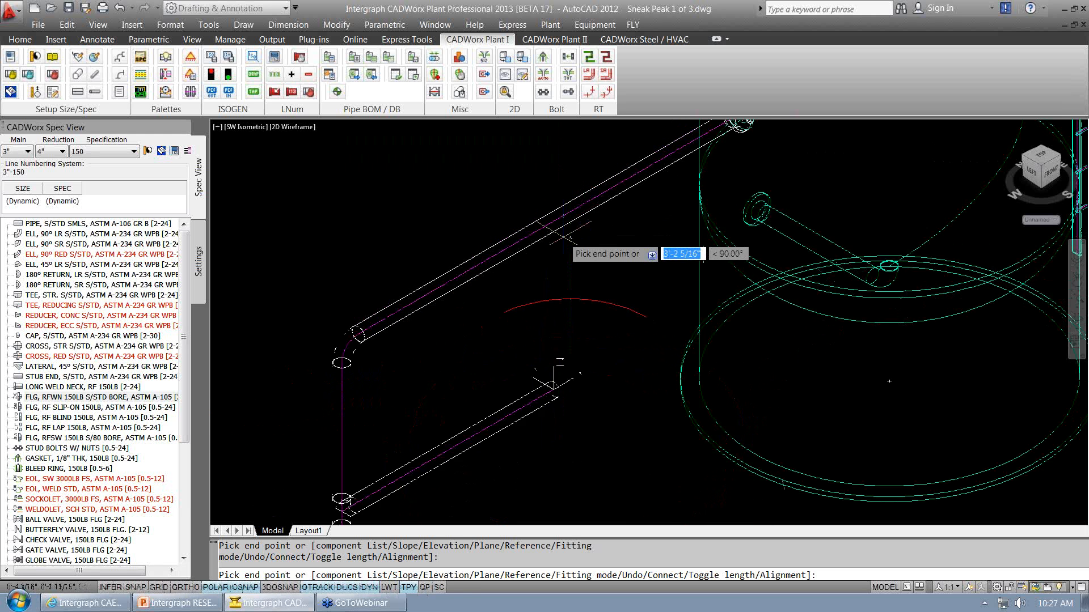
scroll(567, 203, "down", 2)
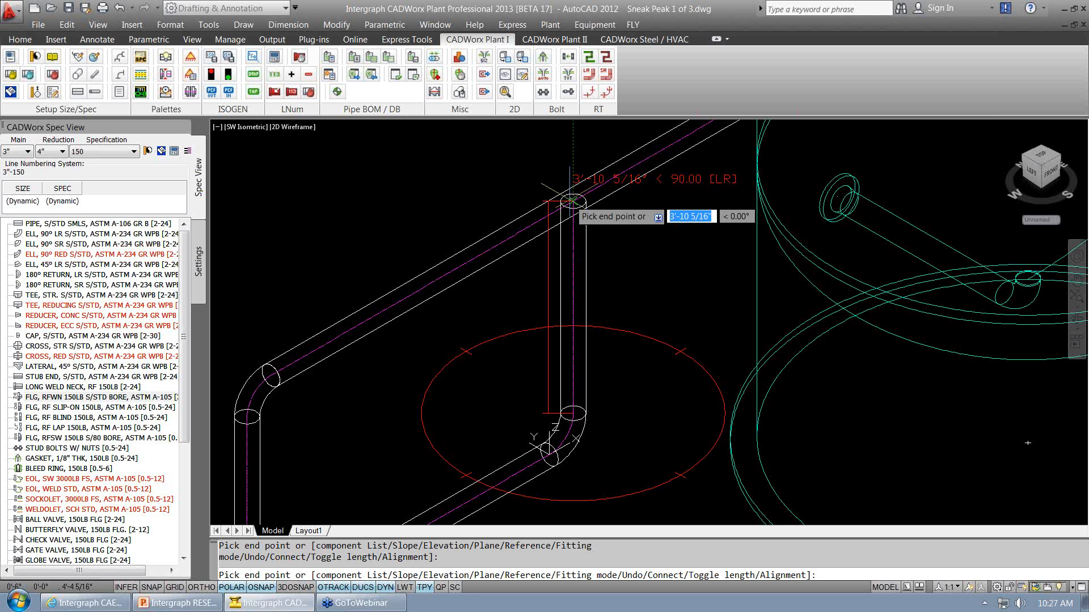
left_click(573, 200)
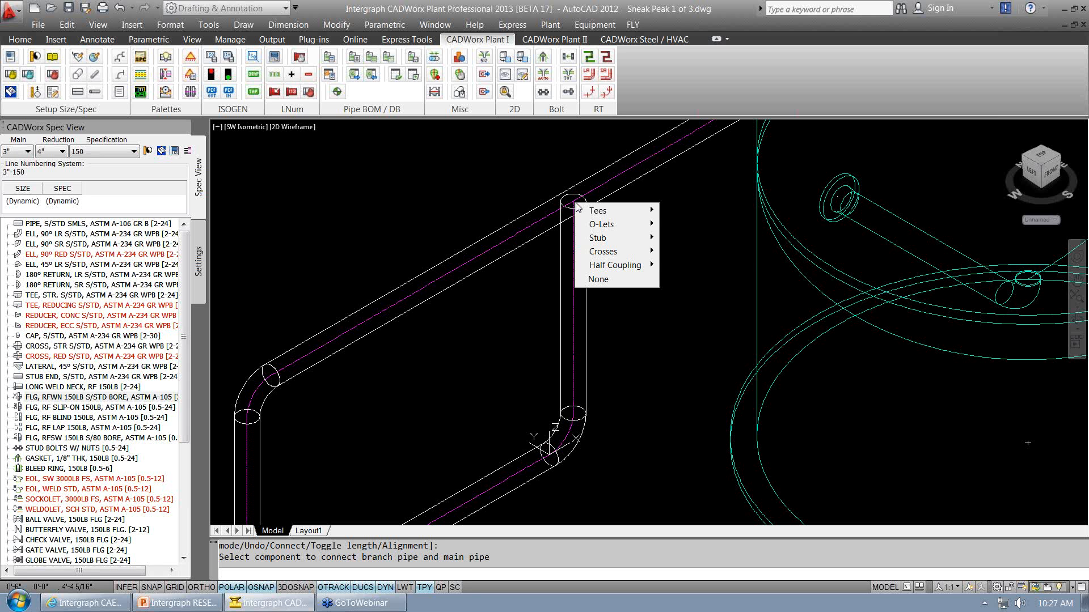
mouse_move(604, 215)
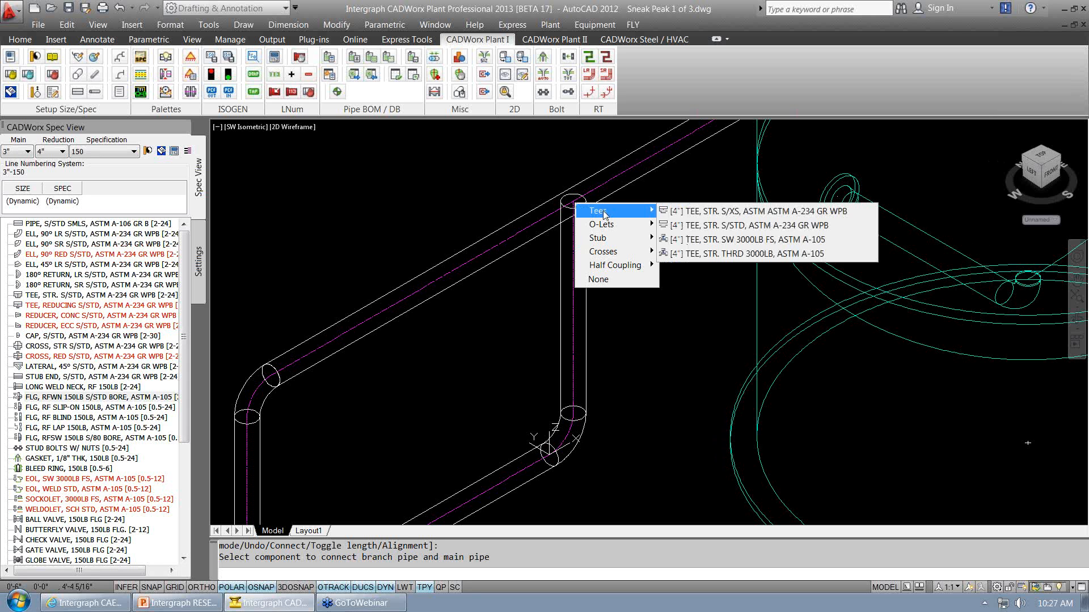
left_click(708, 227)
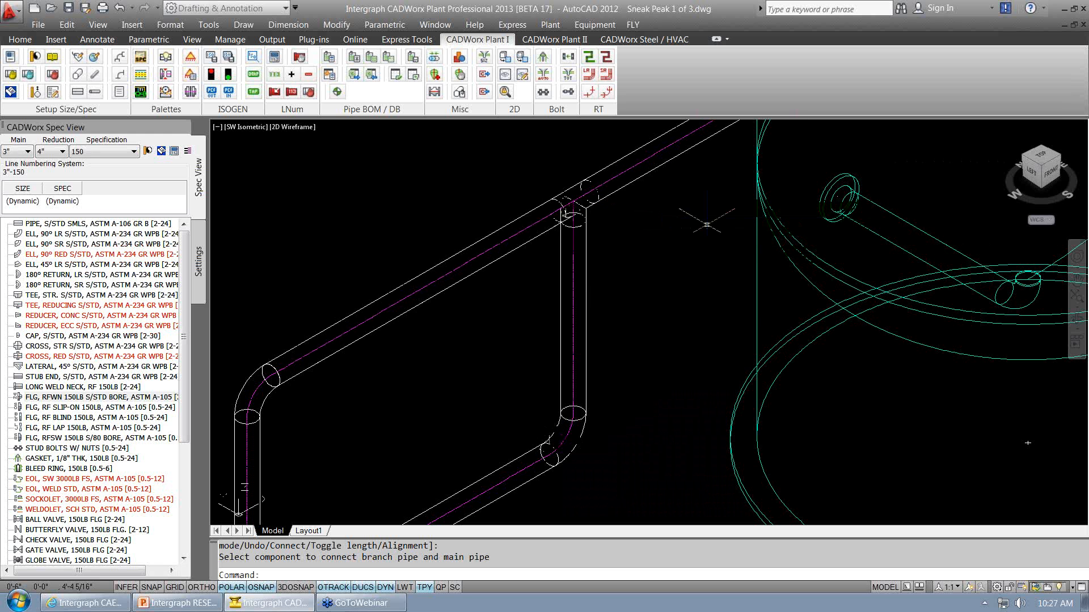
- Run CHANGESIZE in Automatic mode on the branch line's lower horizontal pipe and choose 2" as its new size
scroll(699, 235, "down", 4)
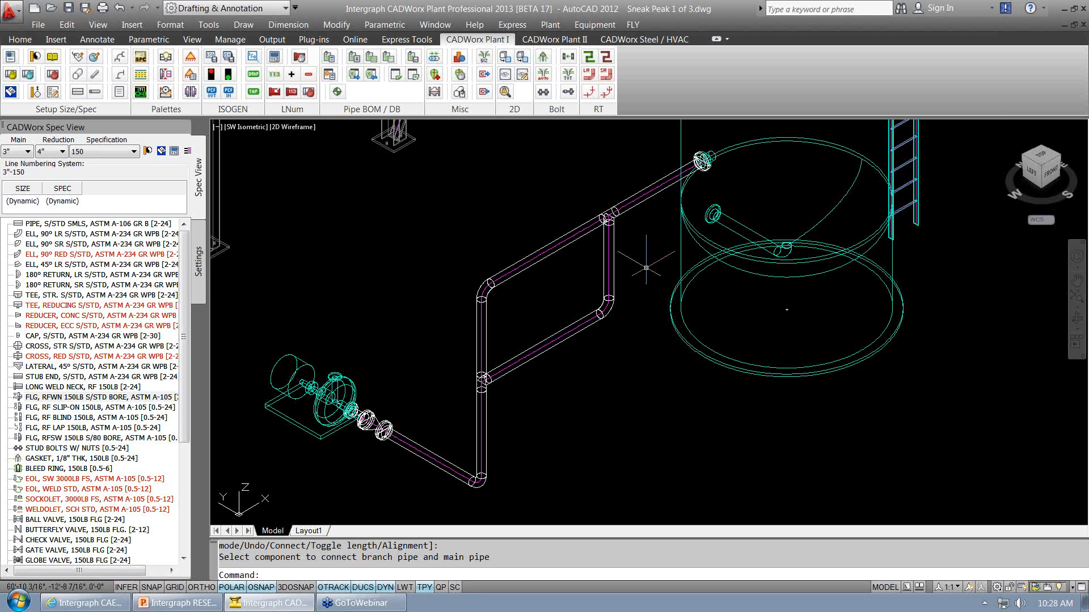
type("change")
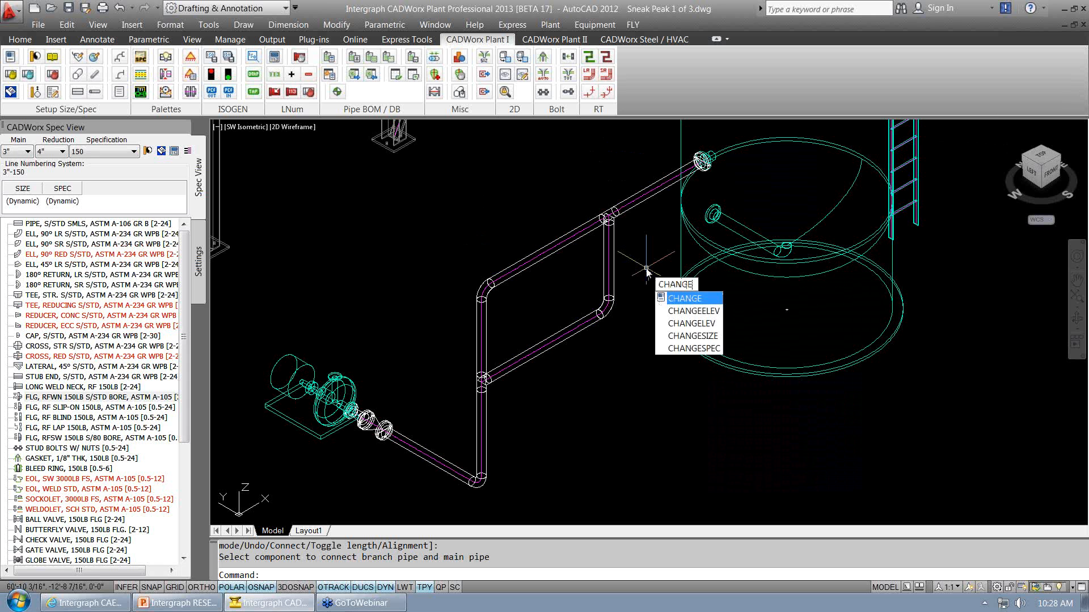
key("Down")
key("Down")
key("Down")
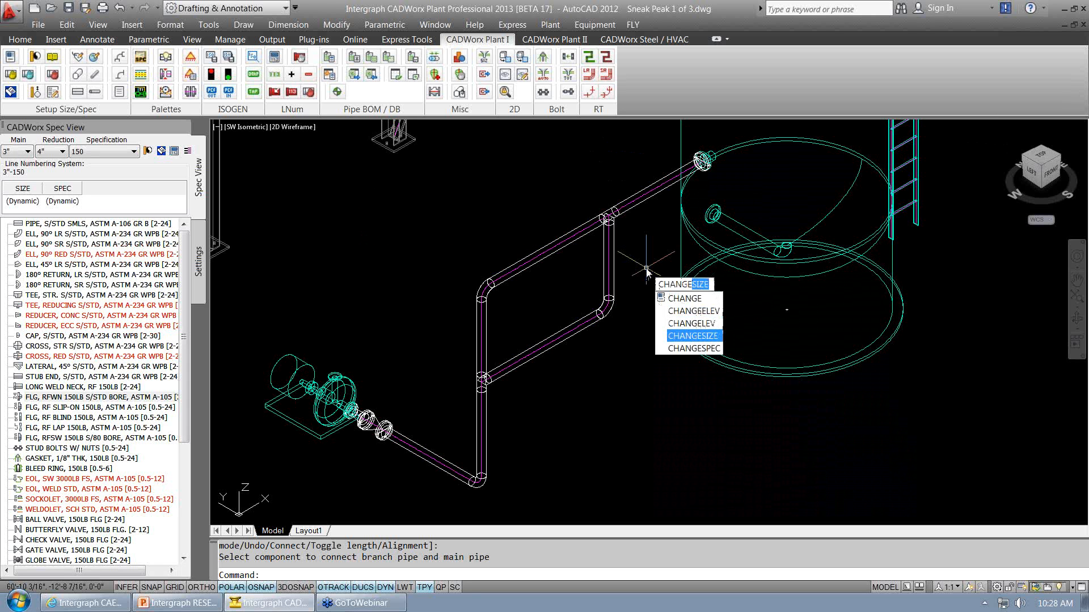
key("Return")
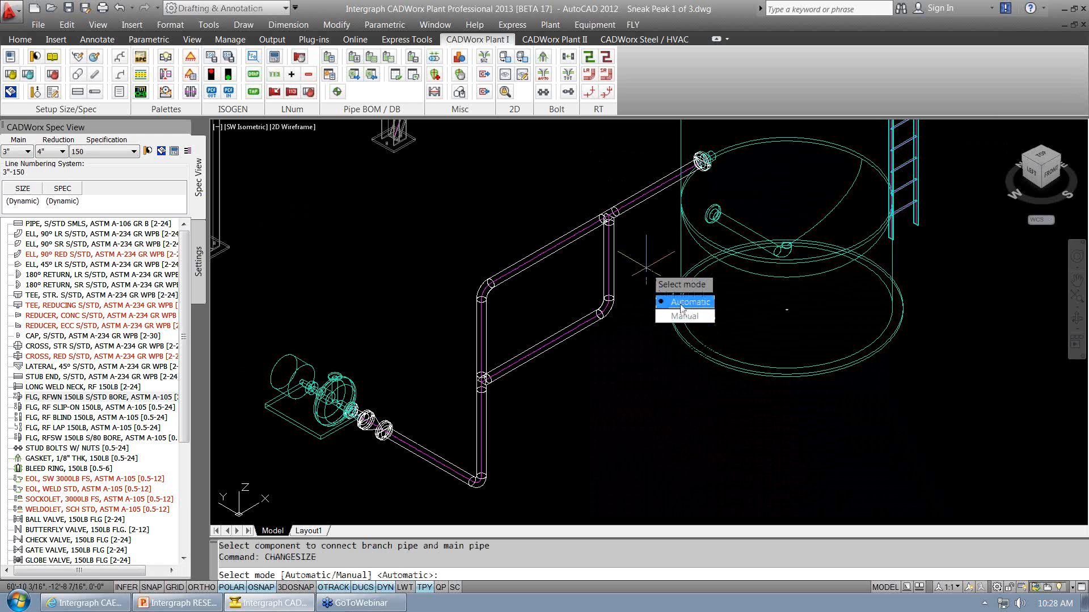
left_click(686, 303)
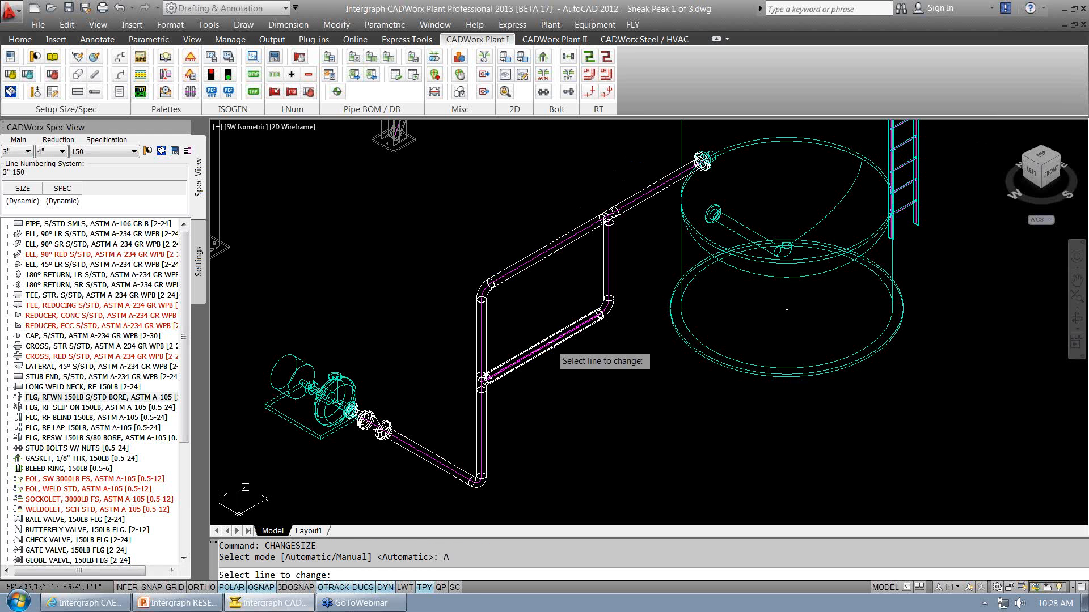
left_click(555, 347)
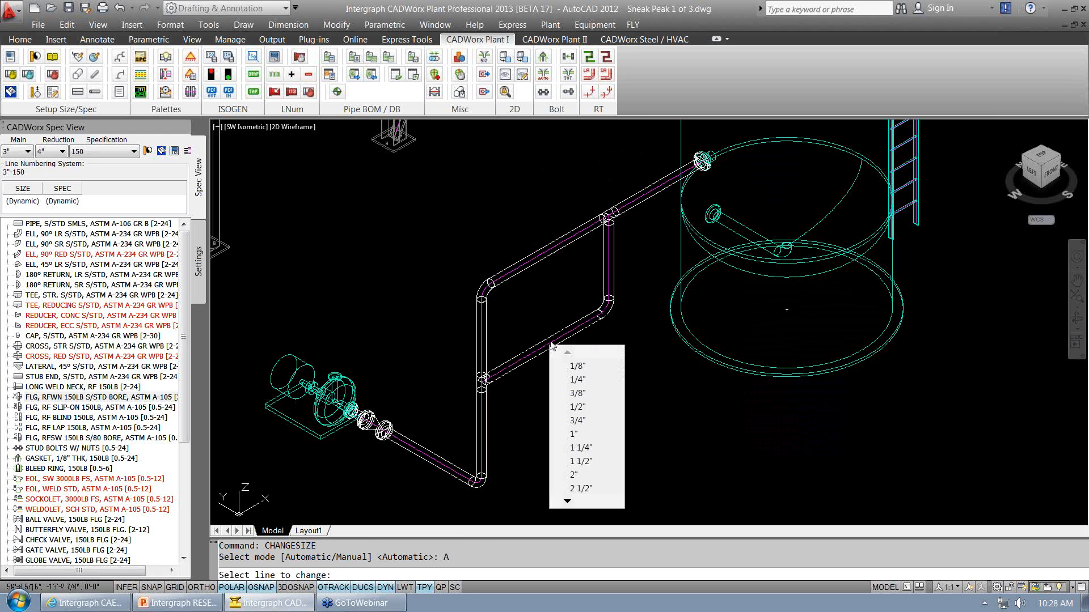
left_click(577, 475)
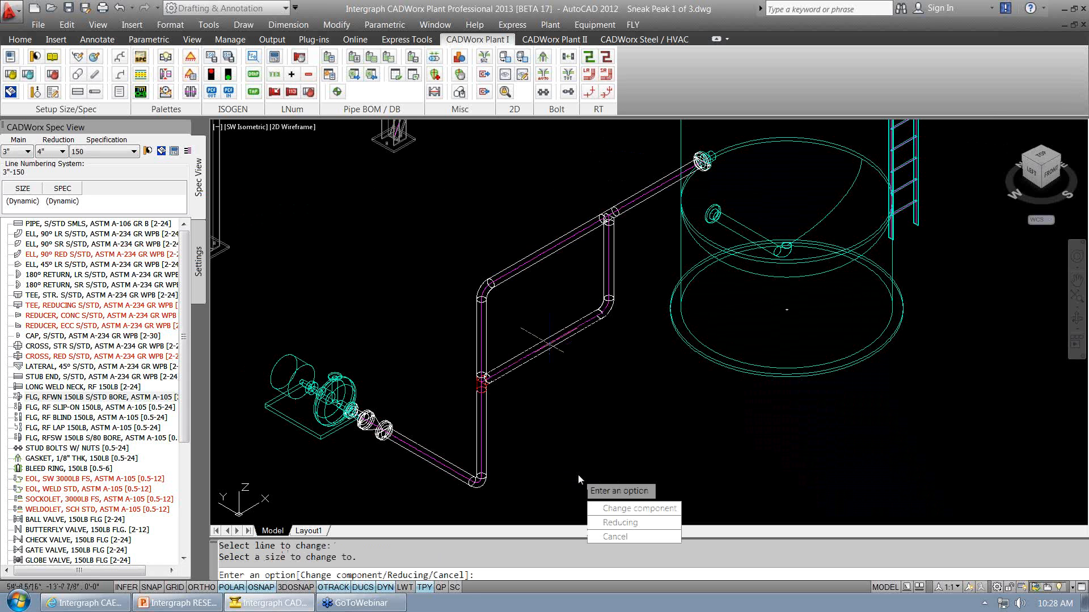
- Change the tees at both ends of the branch to 4"x2" TEE, REDUCING S/STD, ASTM A-234 GR WPB
left_click(632, 510)
left_click(604, 508)
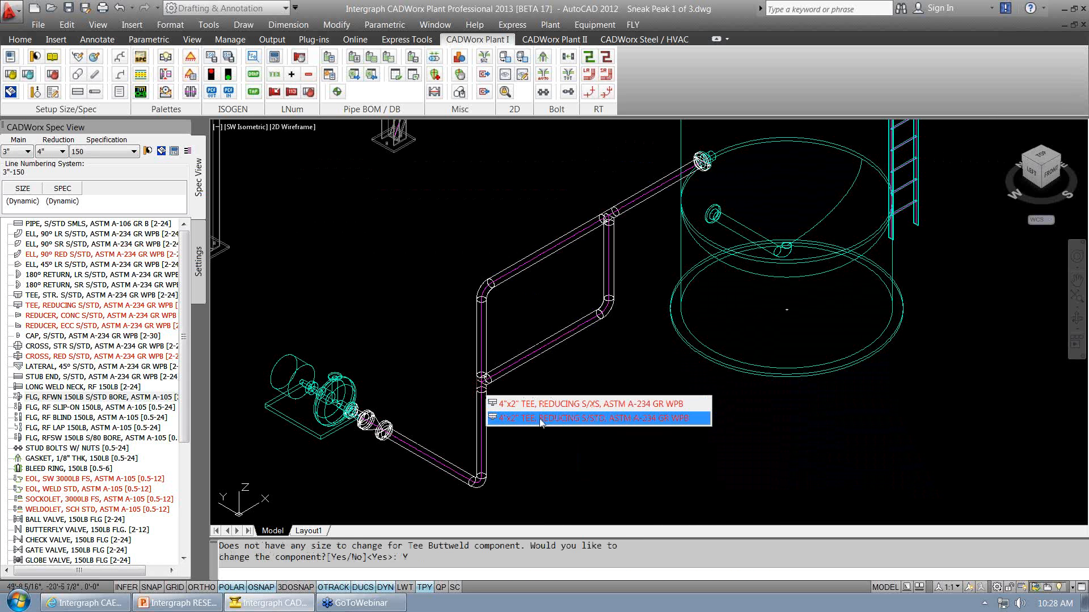
left_click(540, 419)
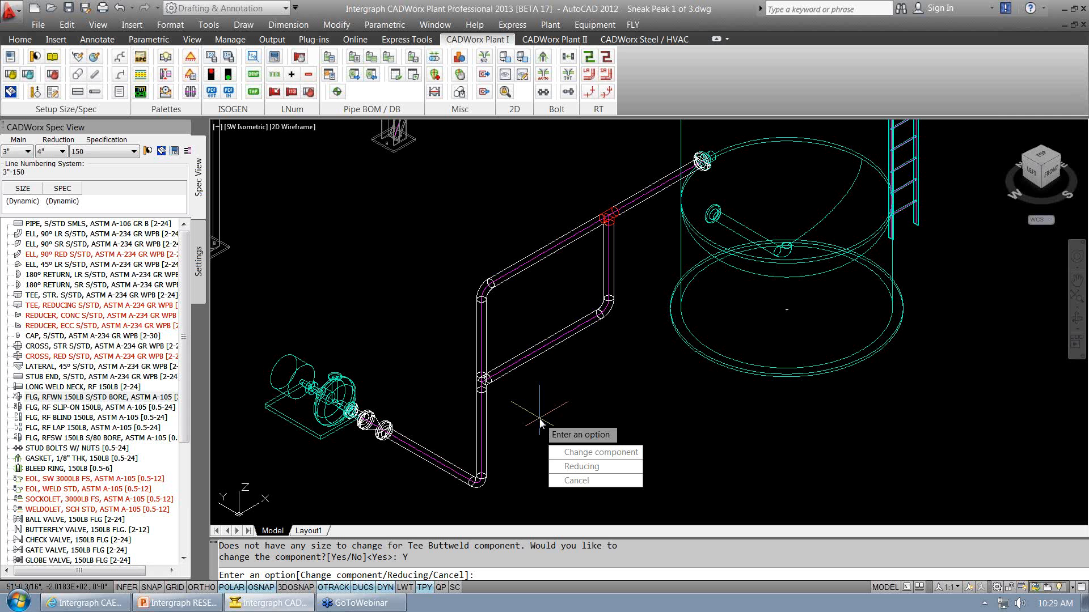
left_click(573, 466)
left_click(568, 454)
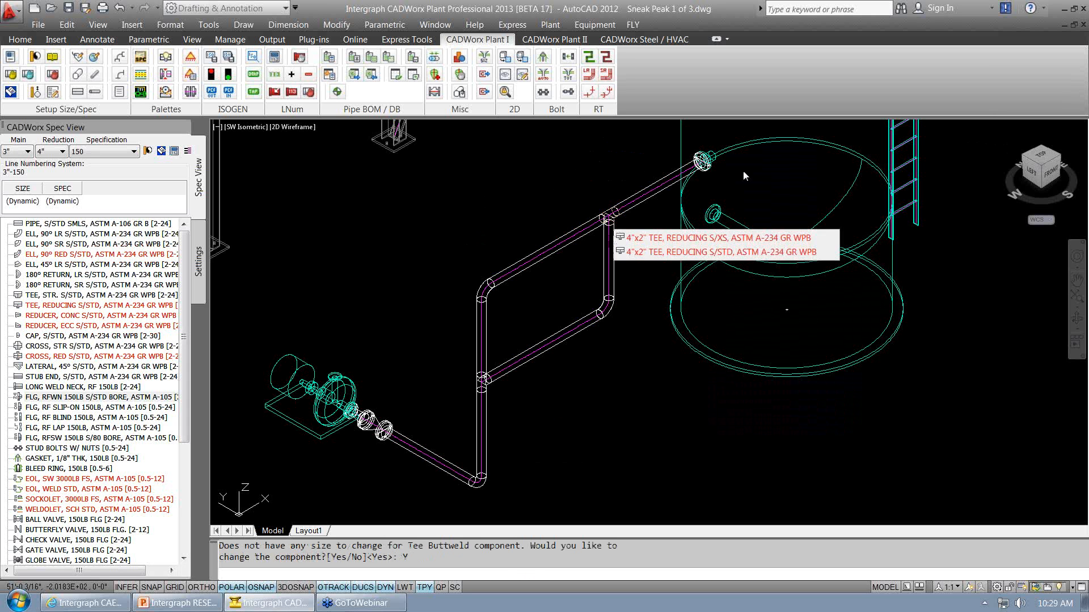
left_click(700, 253)
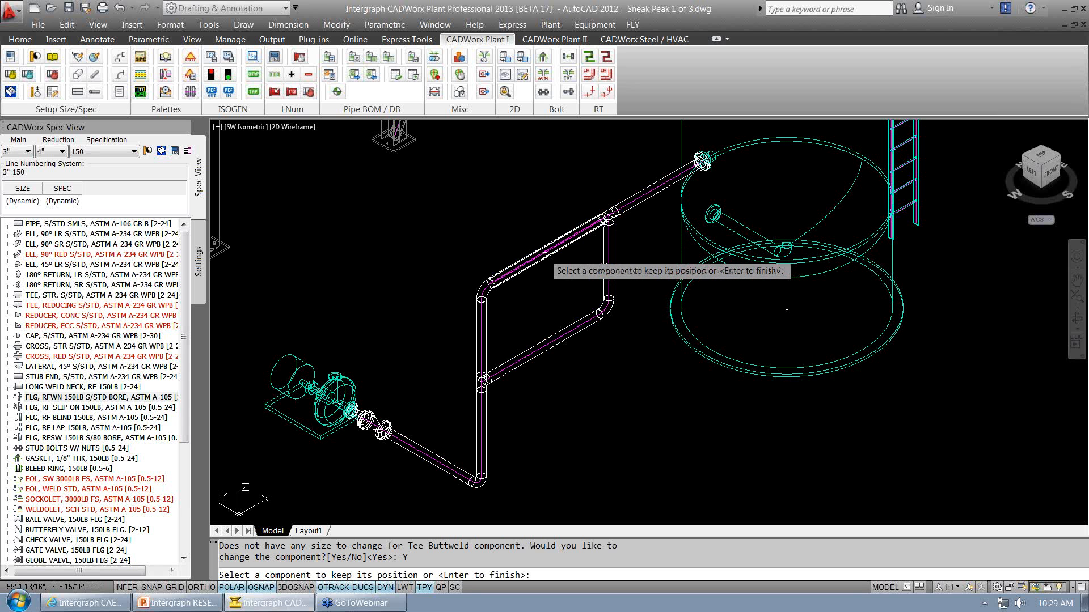
- Keep the upper horizontal pipe's position fixed by Current and finish the size change
left_click(546, 252)
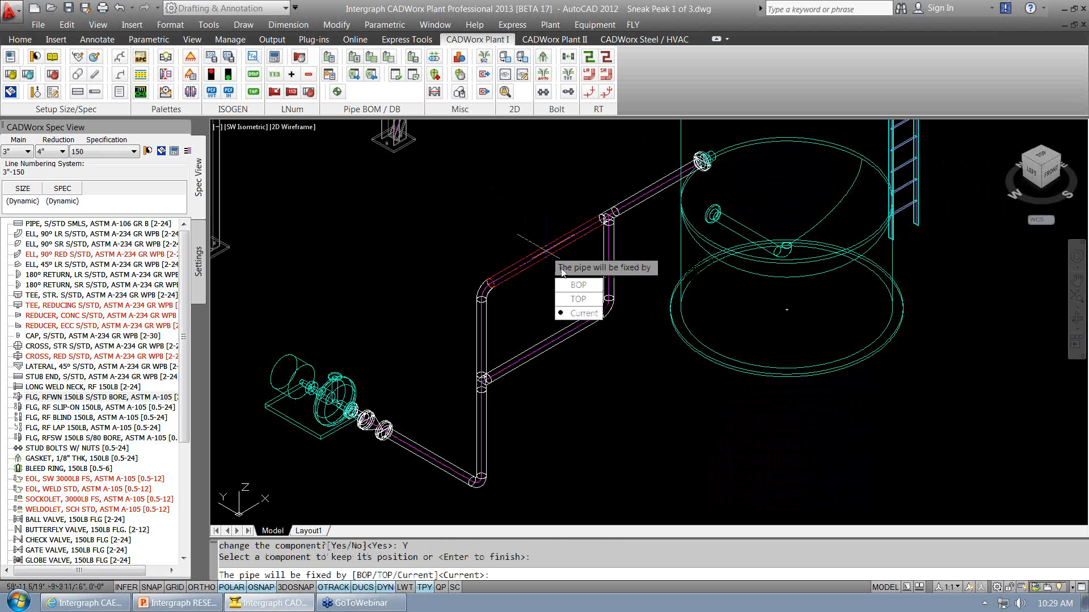
left_click(582, 314)
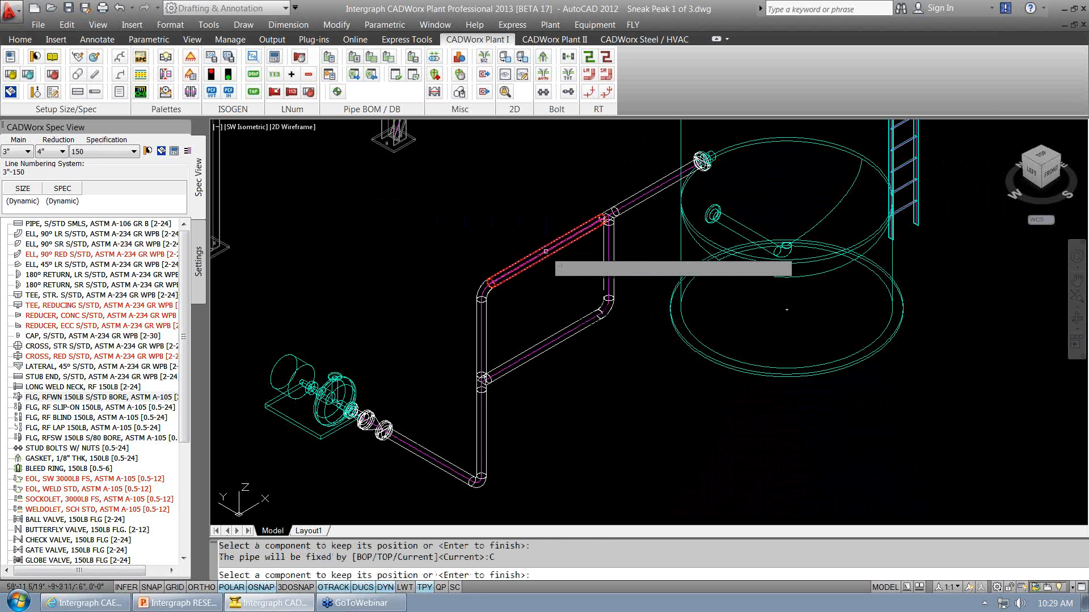
key("Return")
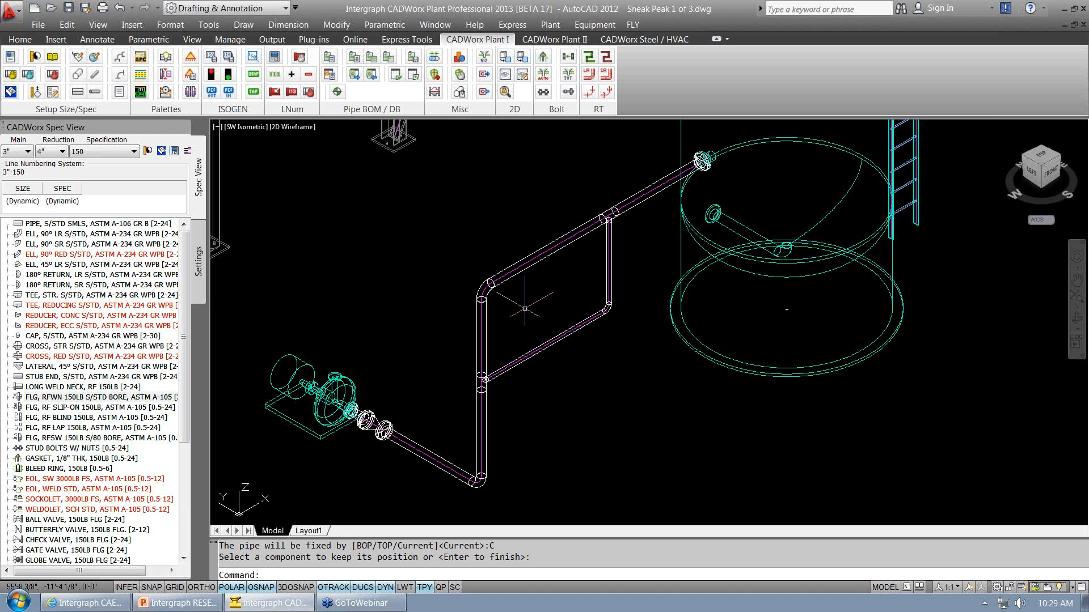
- Review the size, line number and specification of the branch's horizontal pipe in its component properties
left_click(534, 354)
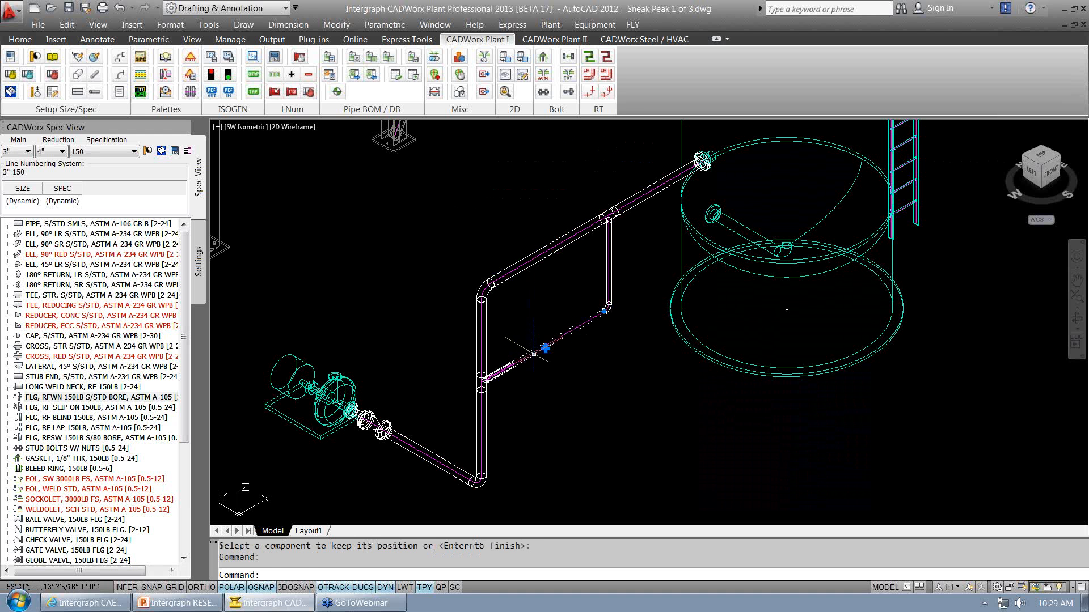
double_click(533, 354)
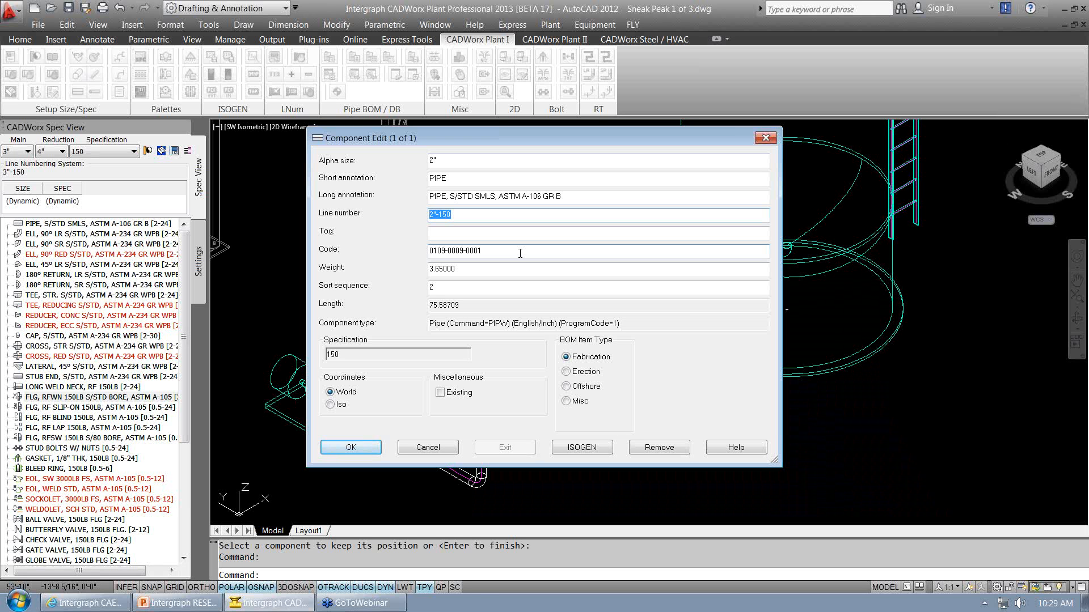
key("Return")
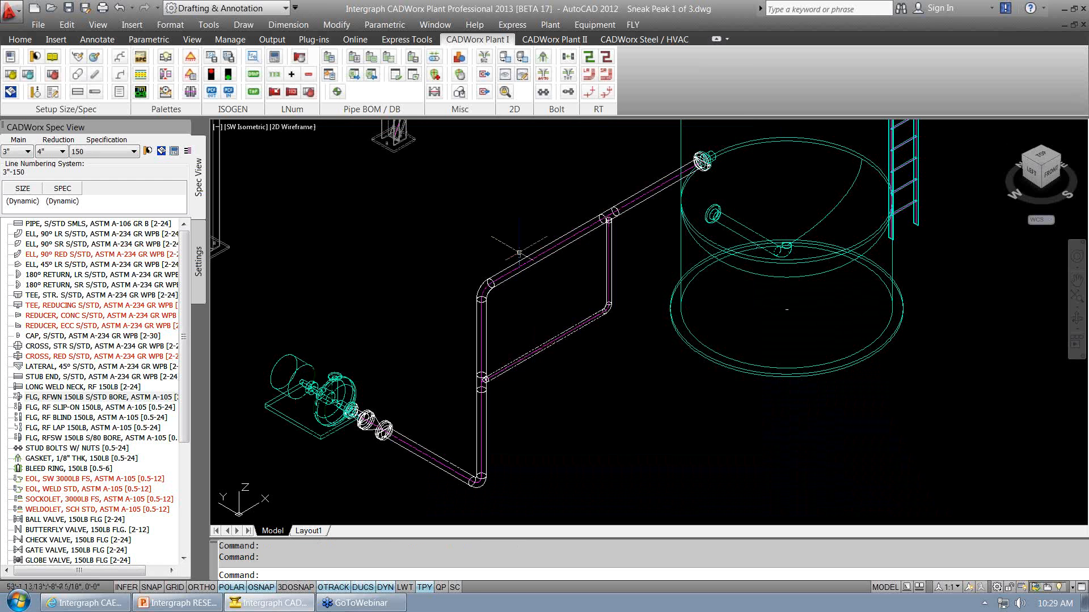
- Run CHANGESPEC in Automatic mode on the branch line's lower horizontal pipe, change its specification to 600, and finish without fixing any component
type("CHANG")
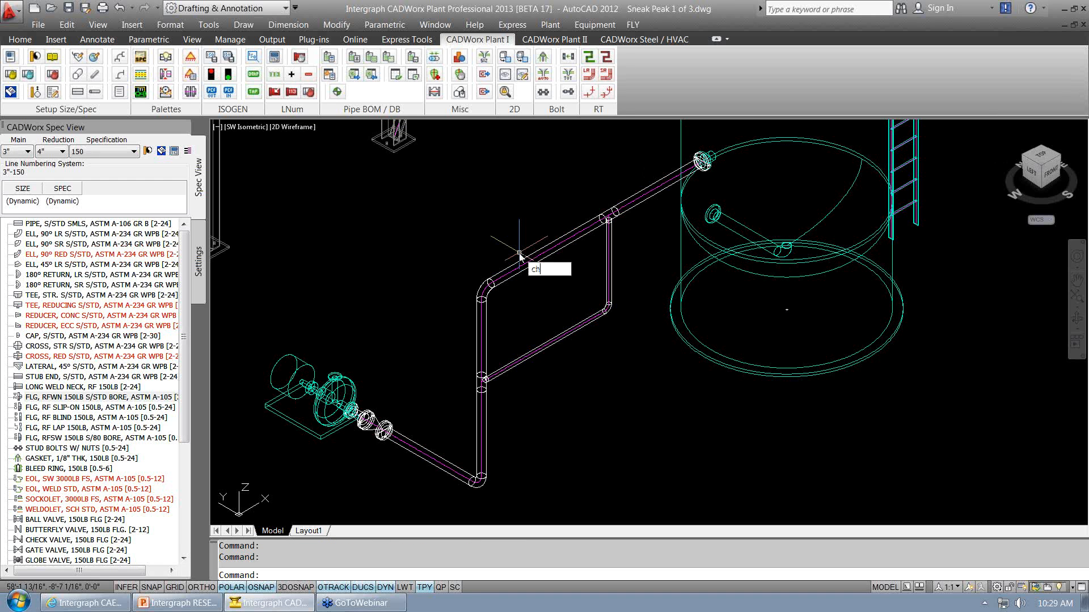
type("E")
key("Down")
key("Down")
key("Down")
key("Down")
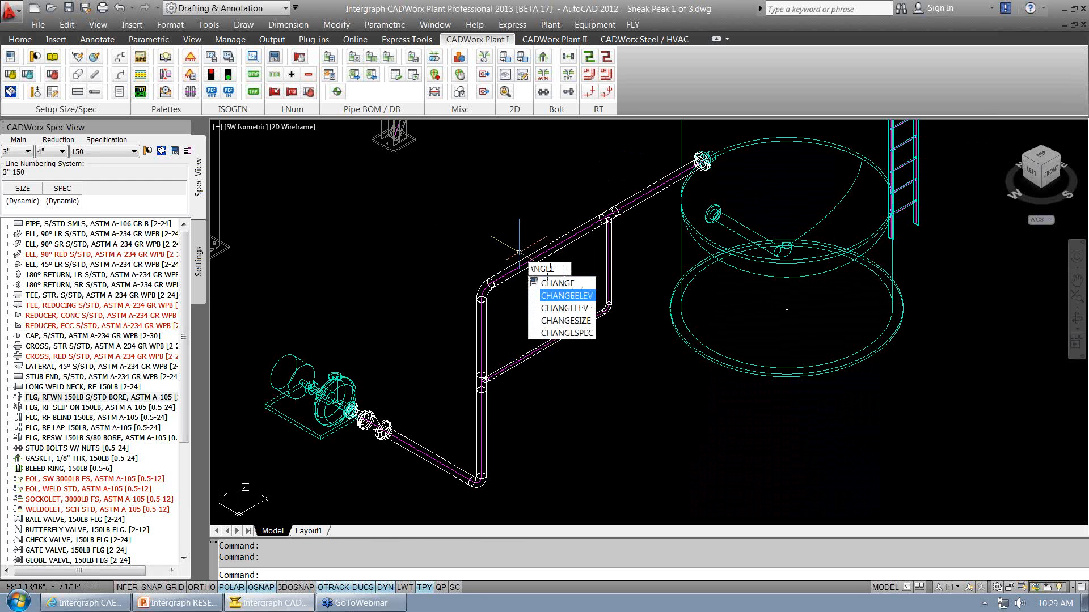
key("Return")
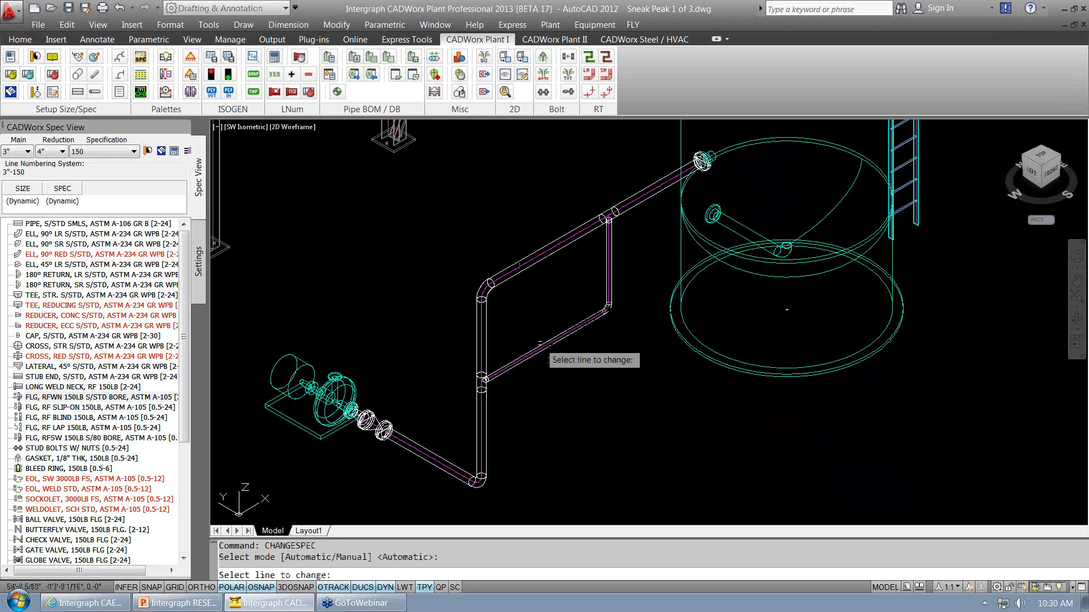
left_click(539, 348)
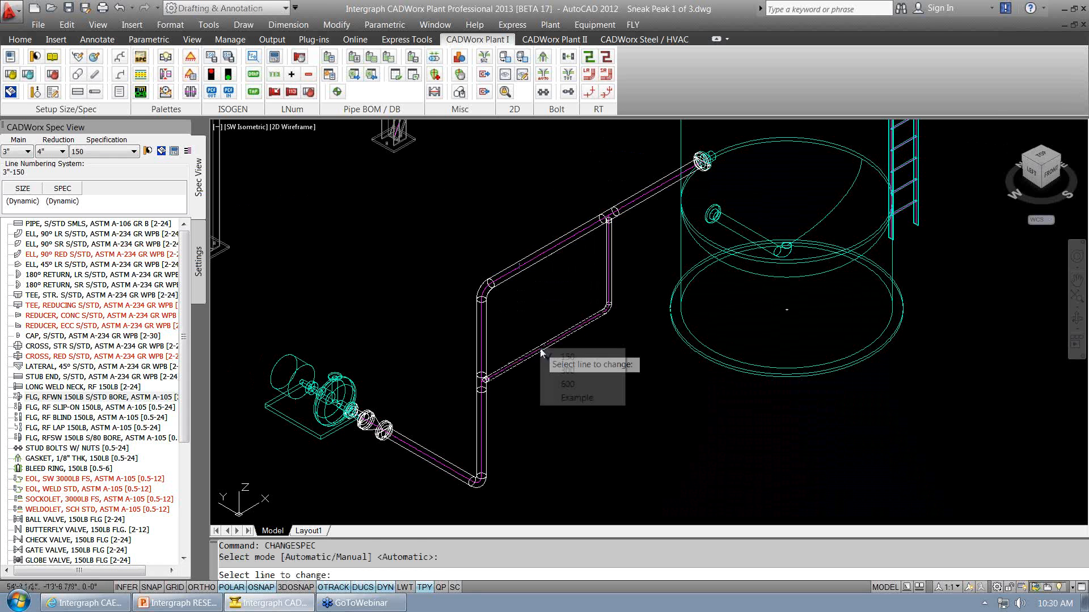
left_click(571, 384)
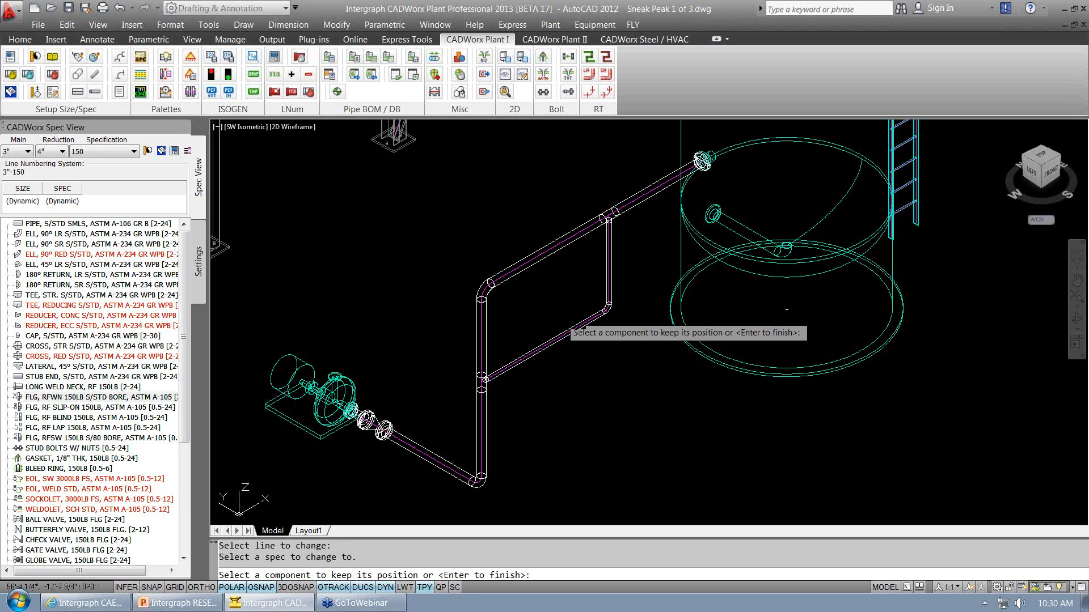
key("Return")
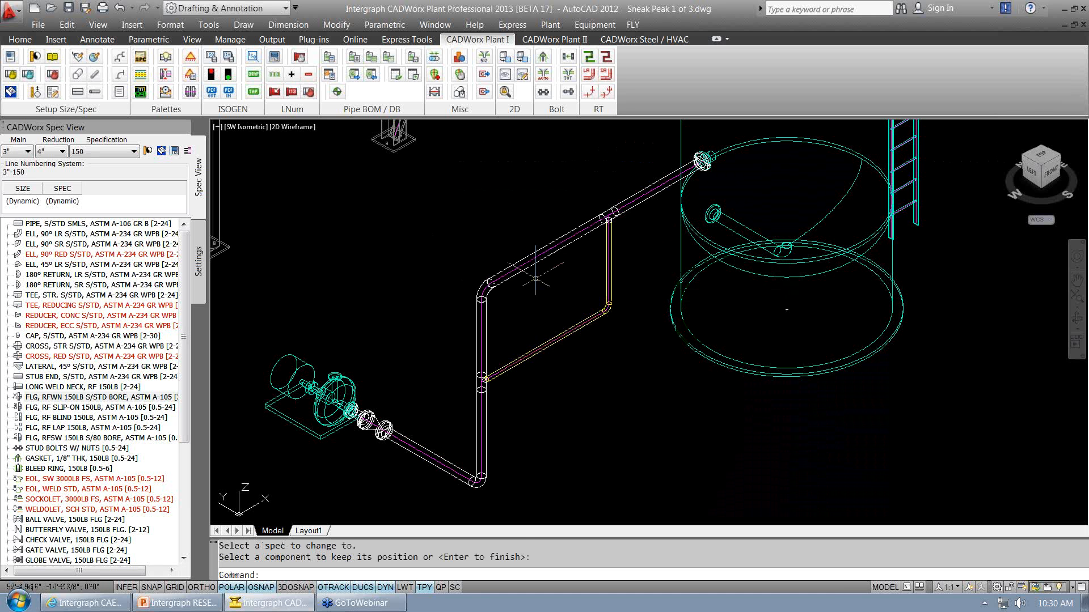
- Review the line number and specification of the branch's horizontal pipe in its component properties, leaving them unedited
double_click(547, 343)
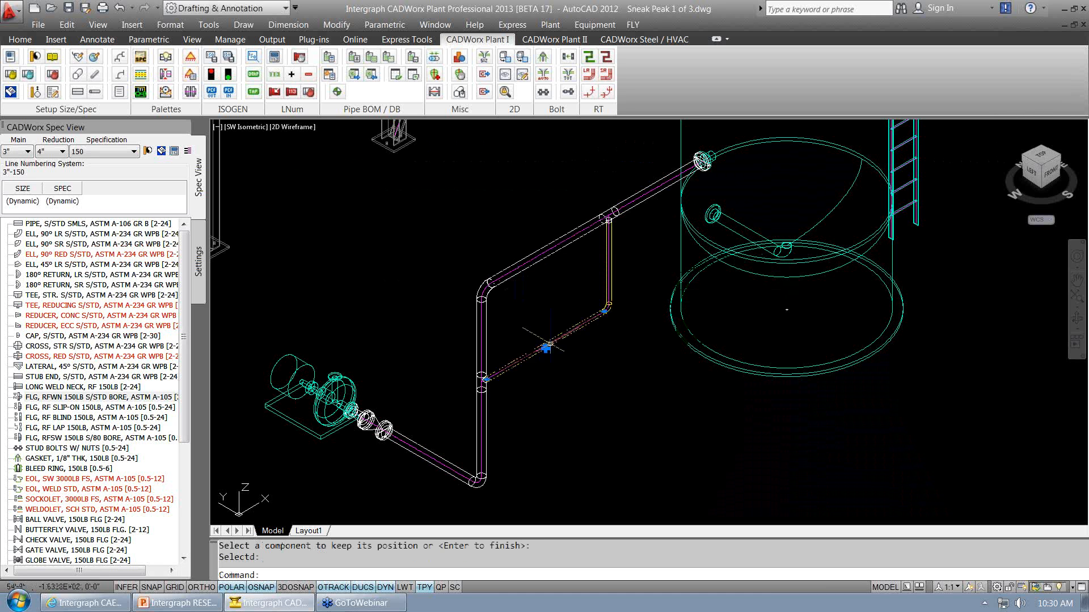
left_click(477, 216)
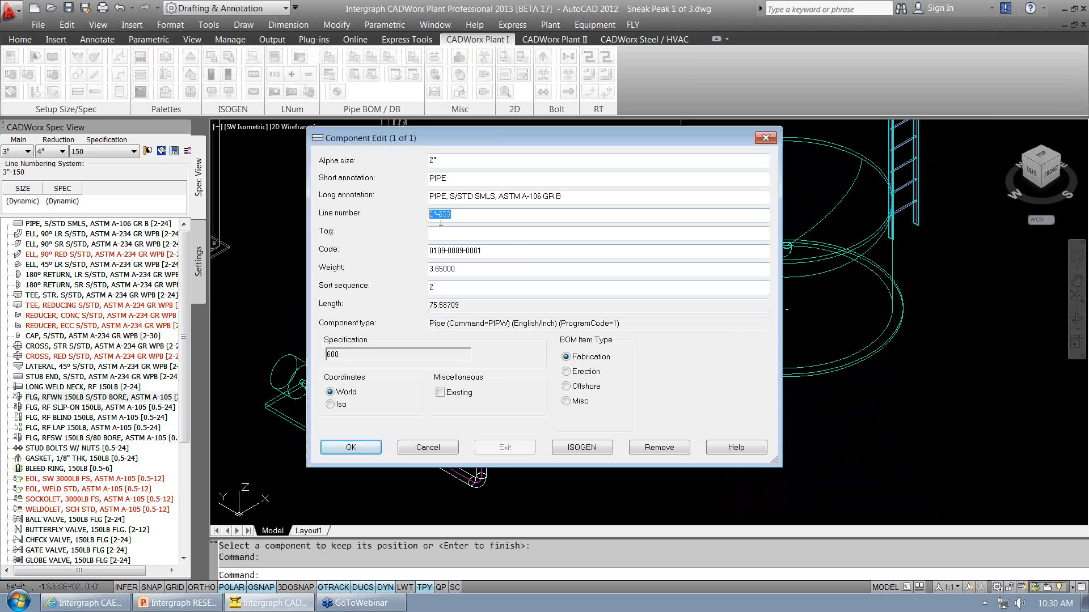
left_click(422, 449)
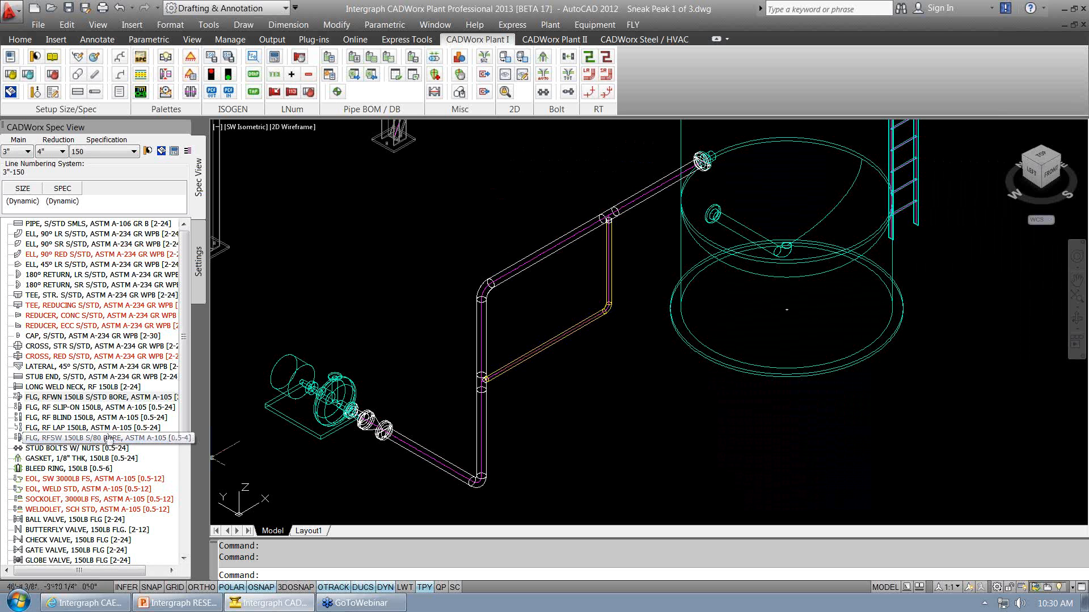
- Insert an RFWN 150LB S/STD bore flange, ASTM A-105, into the main line's lower horizontal pipe between the pump and the bottom elbow
left_click(103, 397)
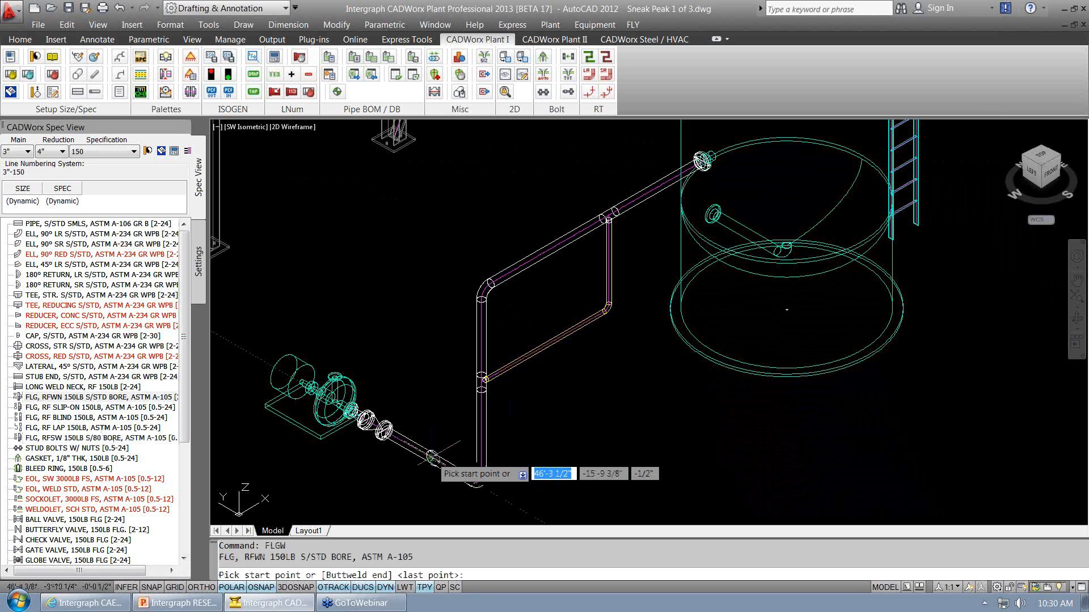
left_click(431, 458)
left_click(431, 457)
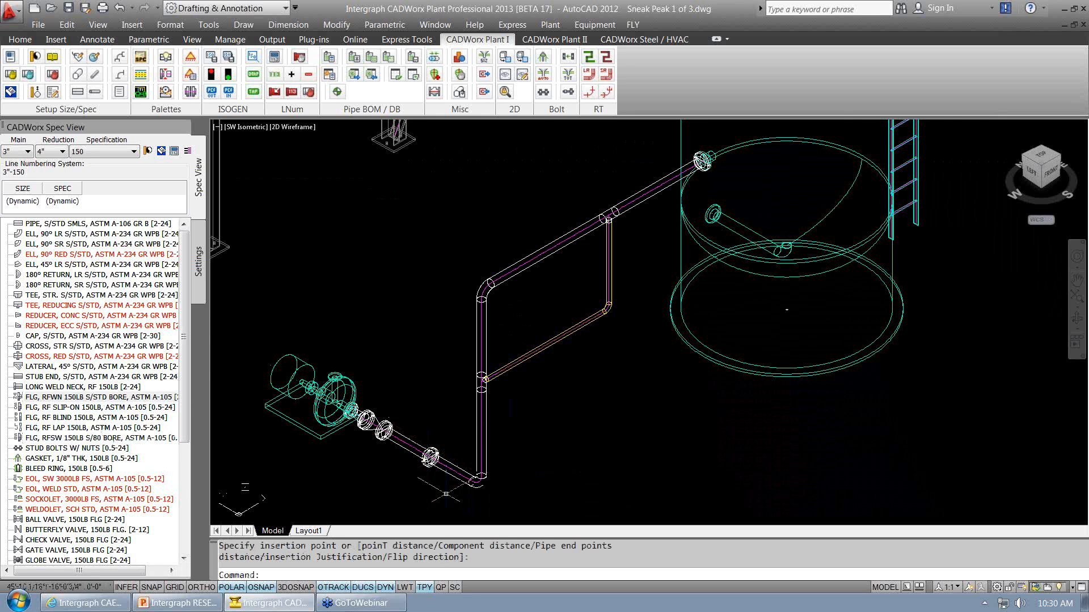
- Move the new flange around the bottom elbow onto the vertical pipe below the branch tee
scroll(437, 501, "up", 4)
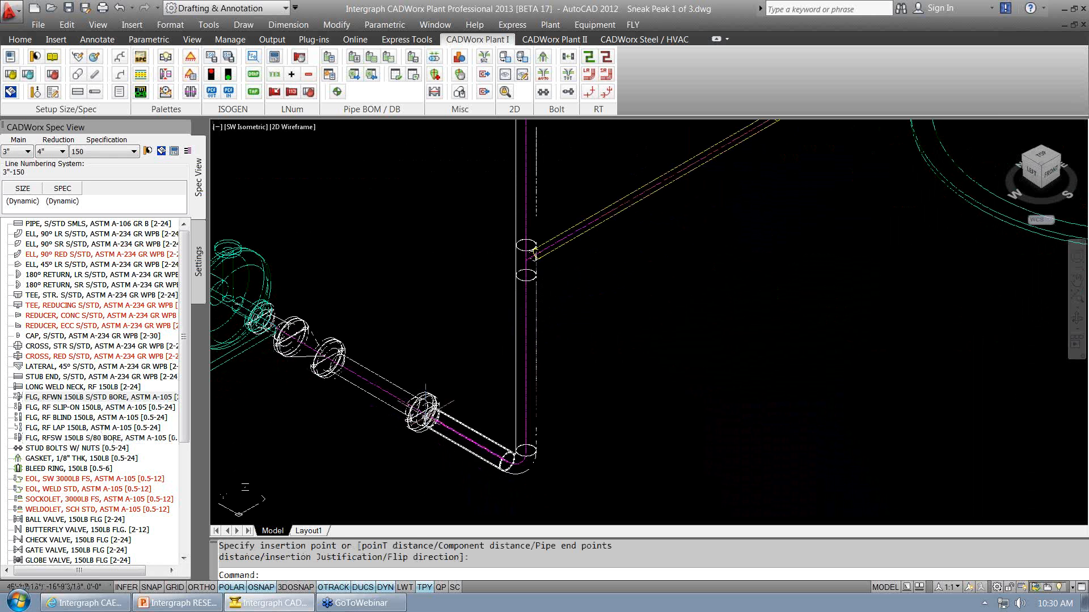
left_click(427, 413)
left_click(422, 413)
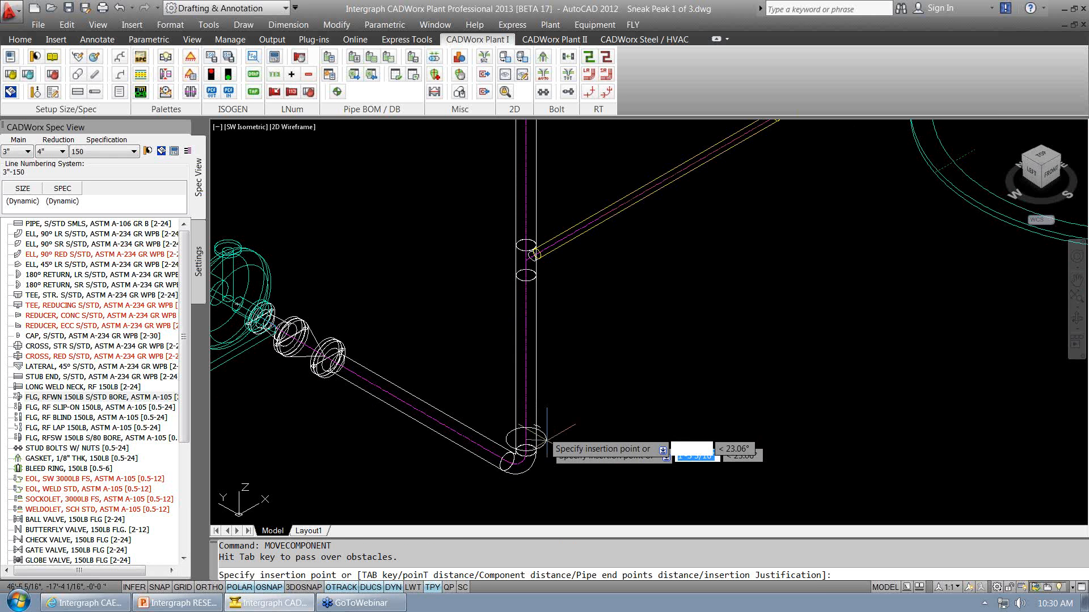
left_click(527, 353)
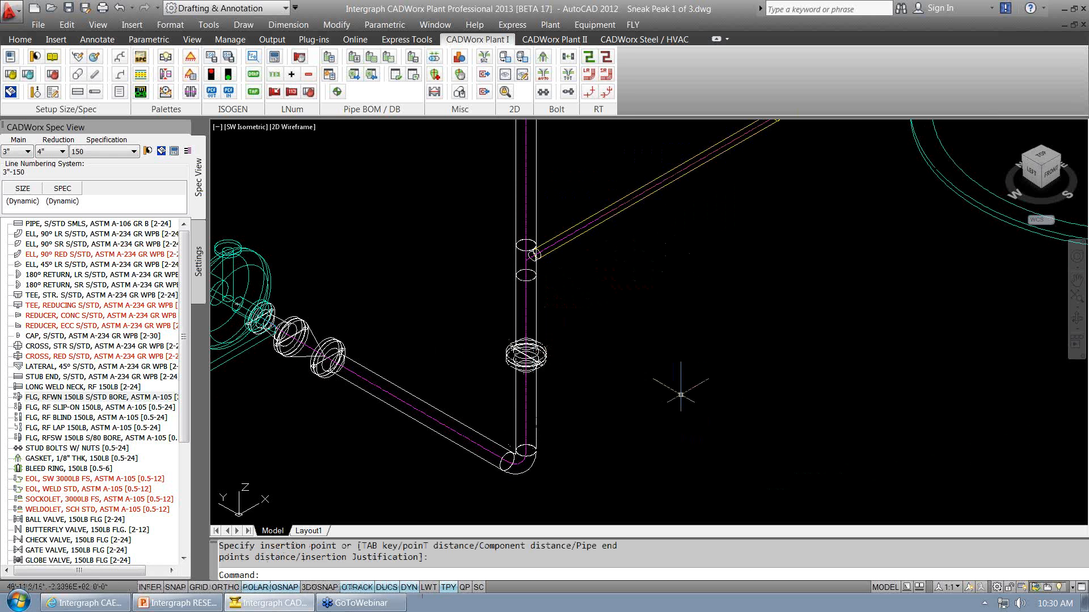
- Move the flange past the tees onto the upper horizontal pipe, between the upper branch tee and the vessel nozzle
scroll(527, 355, "down", 4)
left_click(439, 422)
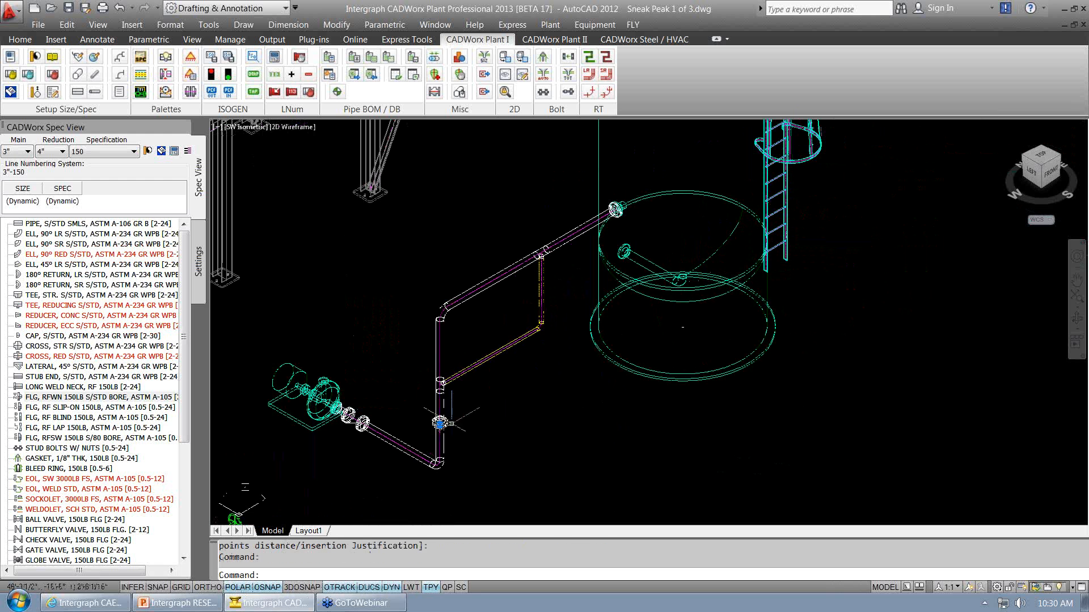
left_click(439, 423)
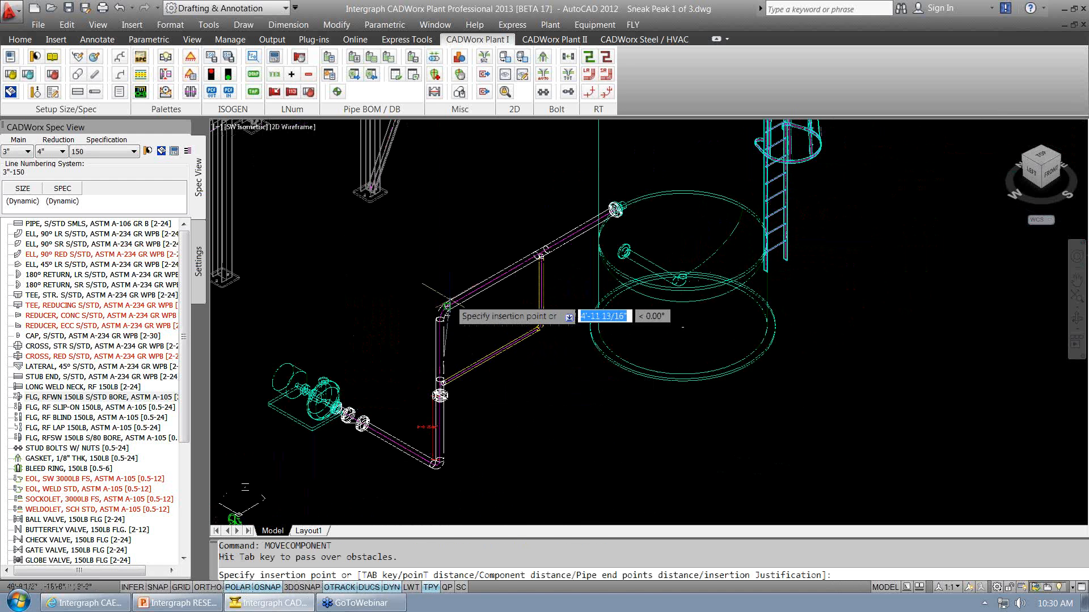
key("Tab")
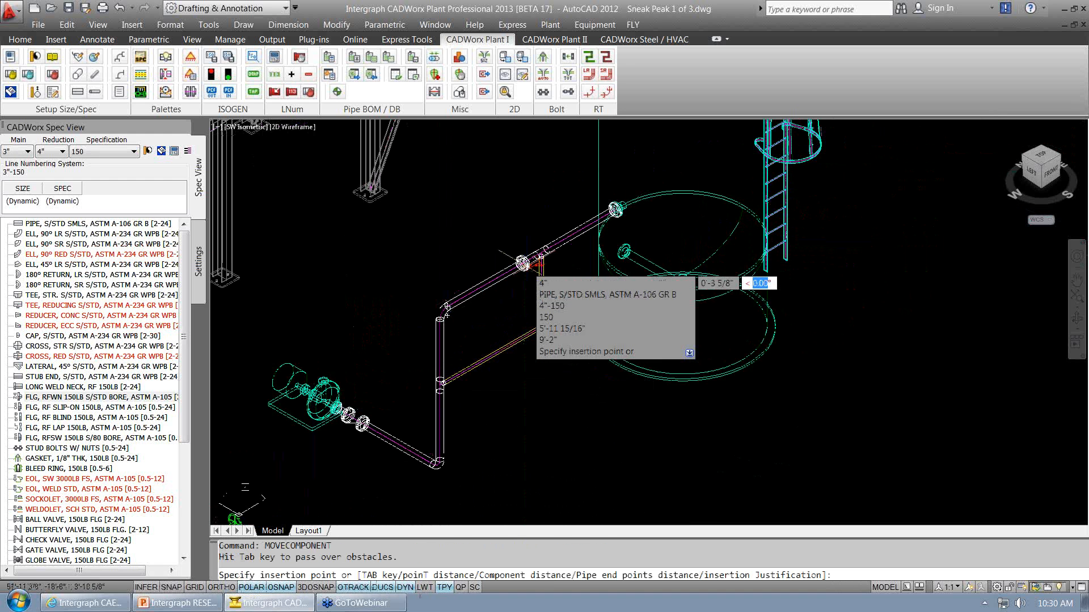
left_click(567, 238)
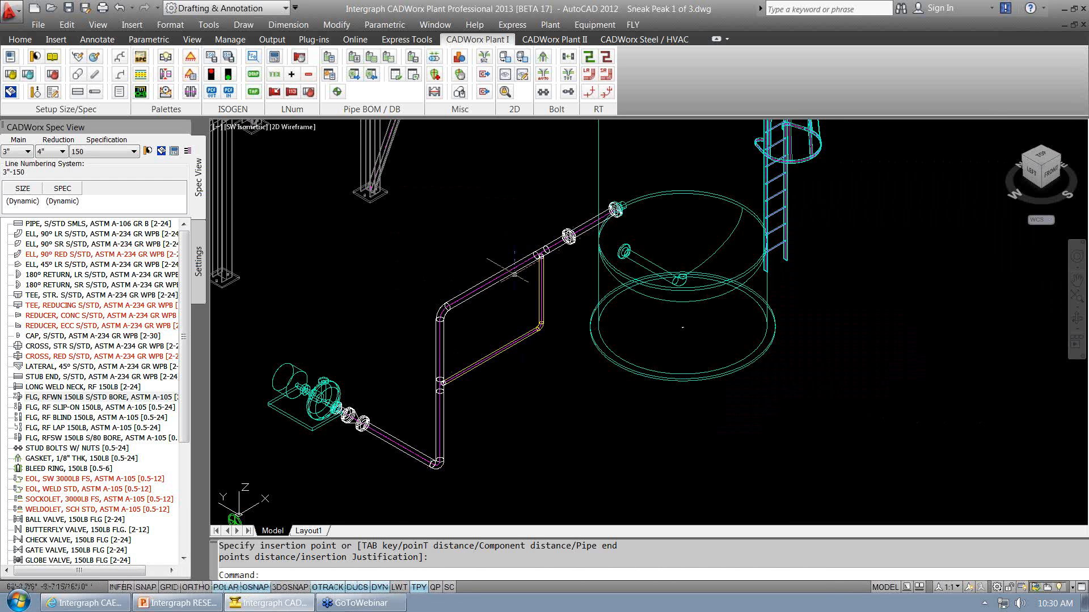
- Insert a 150LB flanged gate valve into the branch's lower horizontal pipe
middle_click_drag(519, 347, 539, 341)
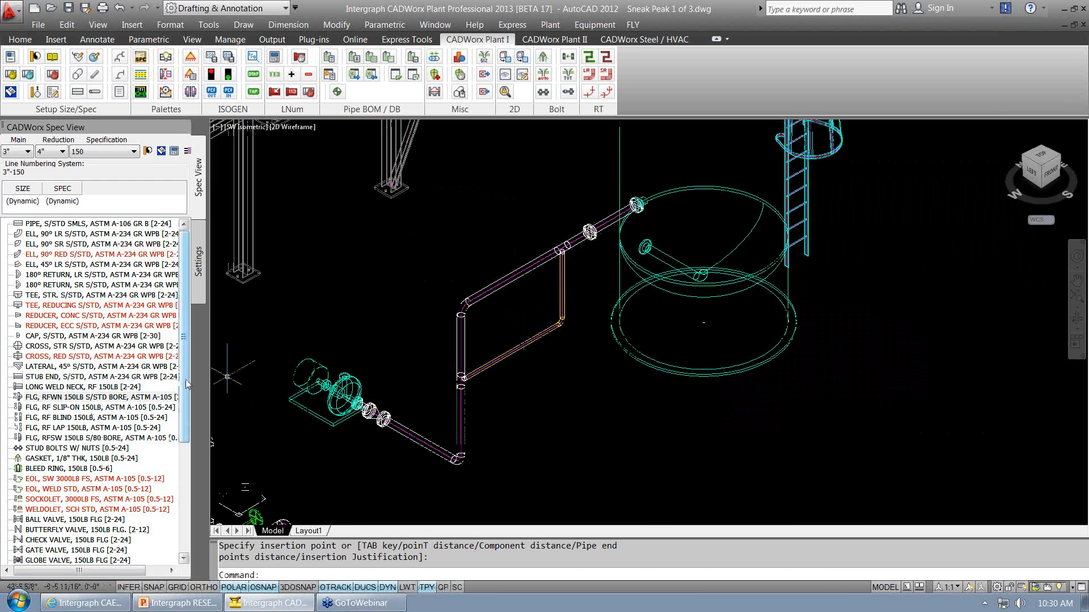
scroll(124, 464, "down", 5)
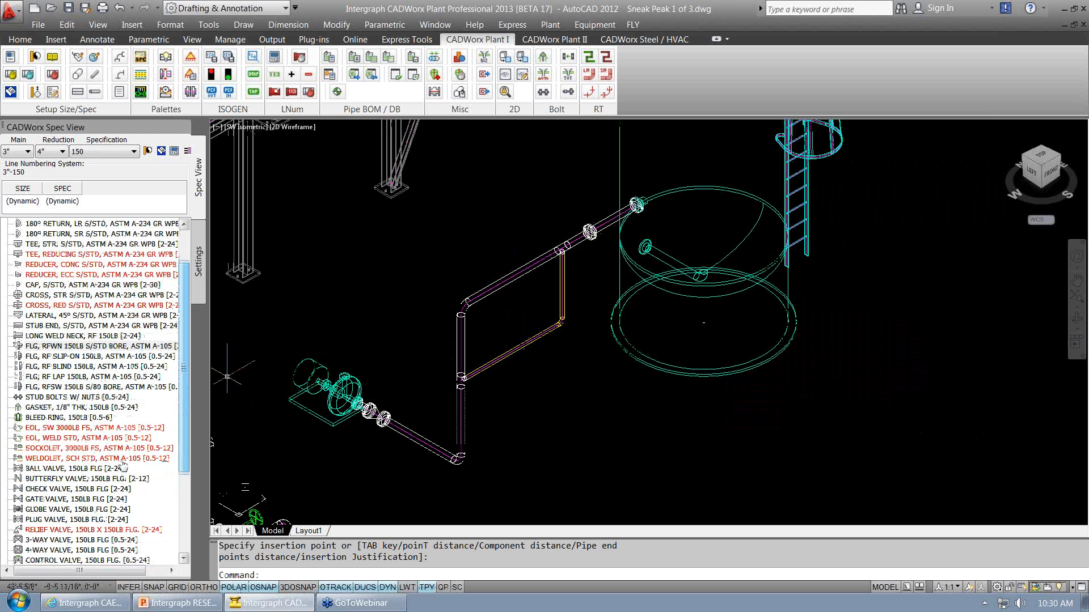
left_click(76, 499)
left_click(511, 351)
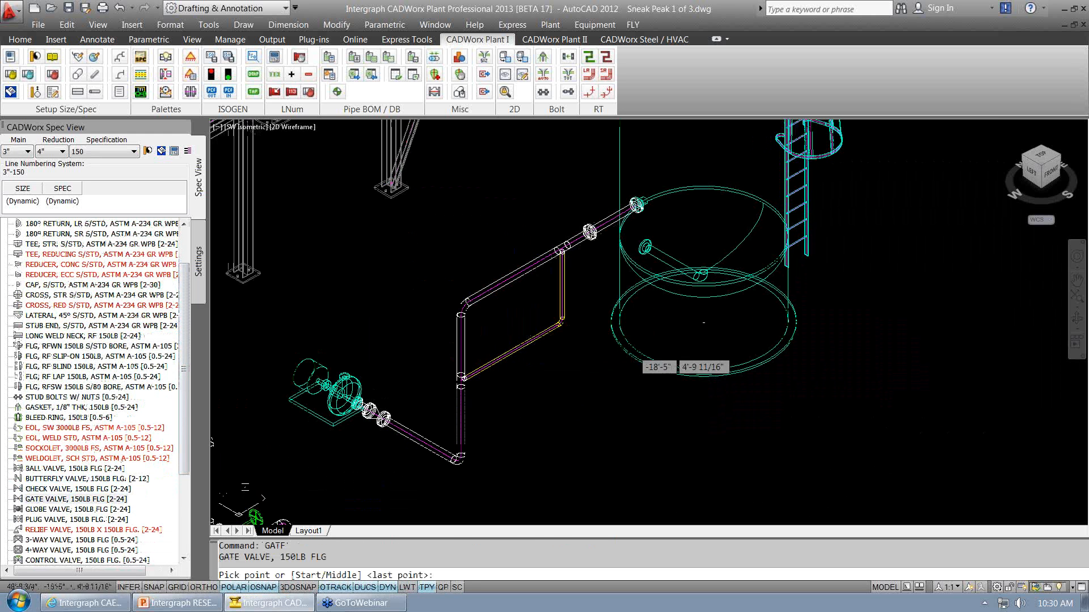
left_click(518, 352)
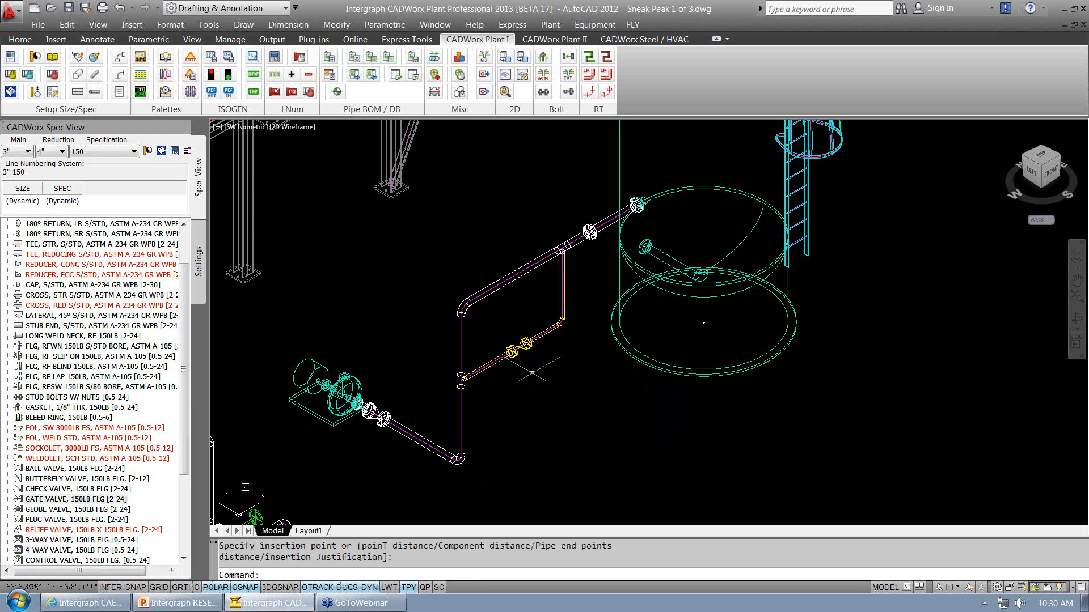
- Start an ISOGEN isometric with IGO, accepting the CADWorx2013 project and the Imperial_Inch_Ansi_C style
scroll(528, 352, "up", 3)
middle_click_drag(580, 369, 572, 399)
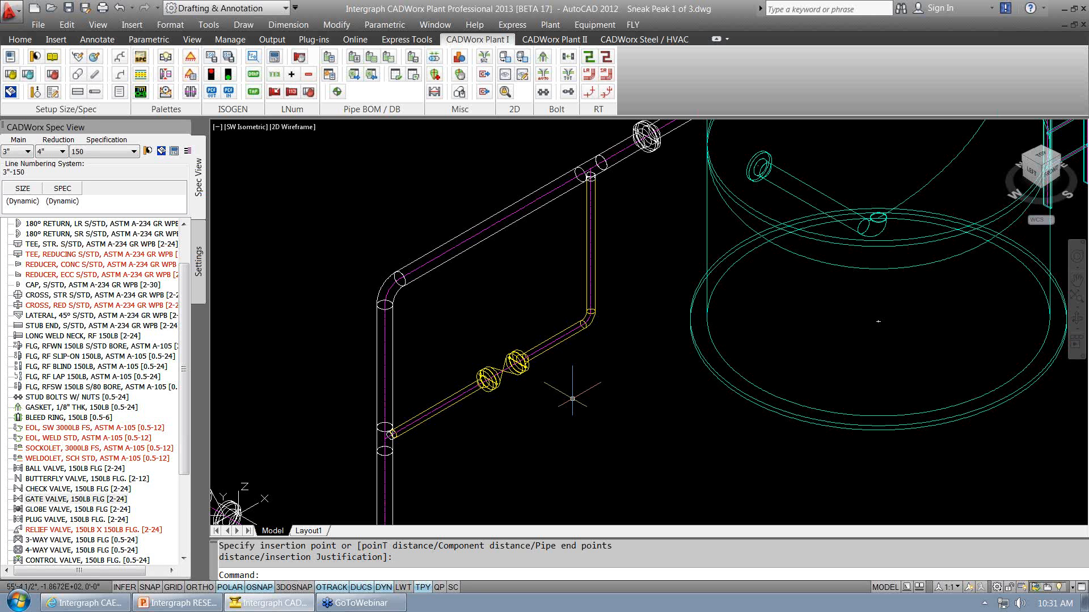
scroll(667, 356, "down", 9)
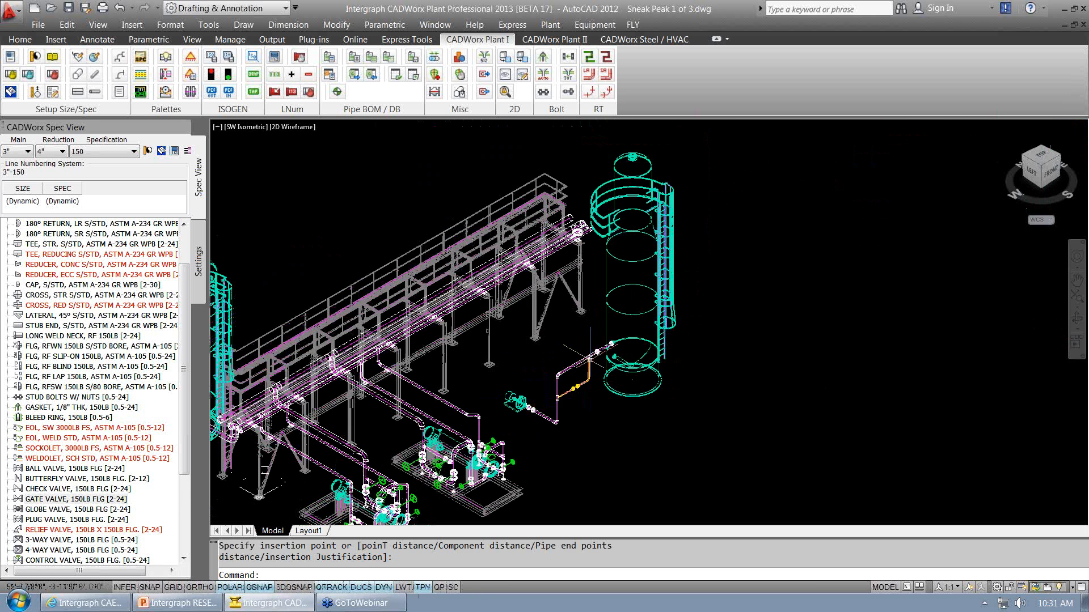
middle_click_drag(670, 325, 727, 321)
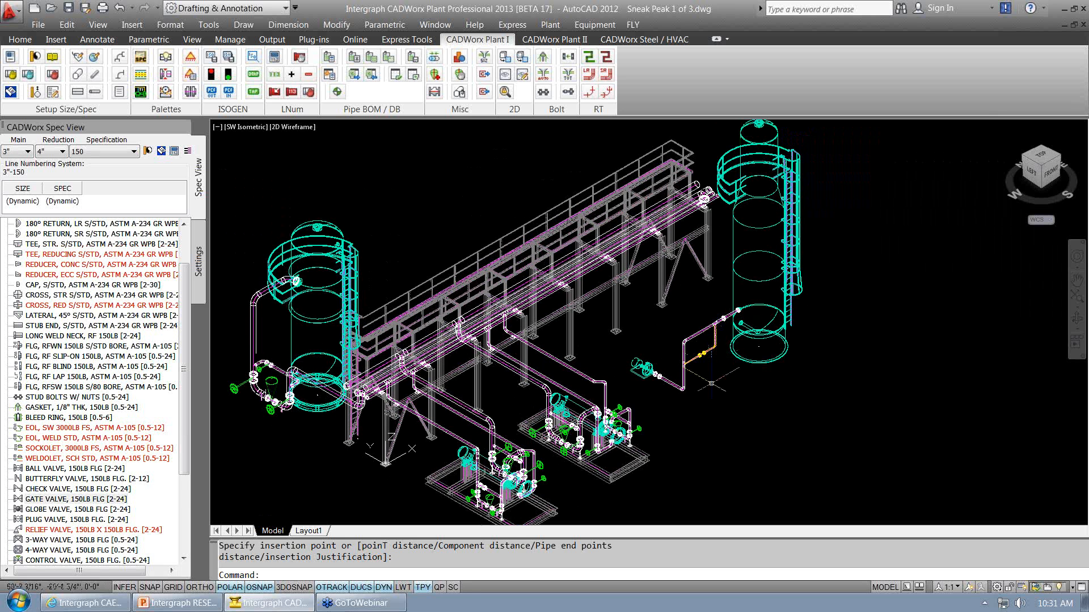
type("IGO")
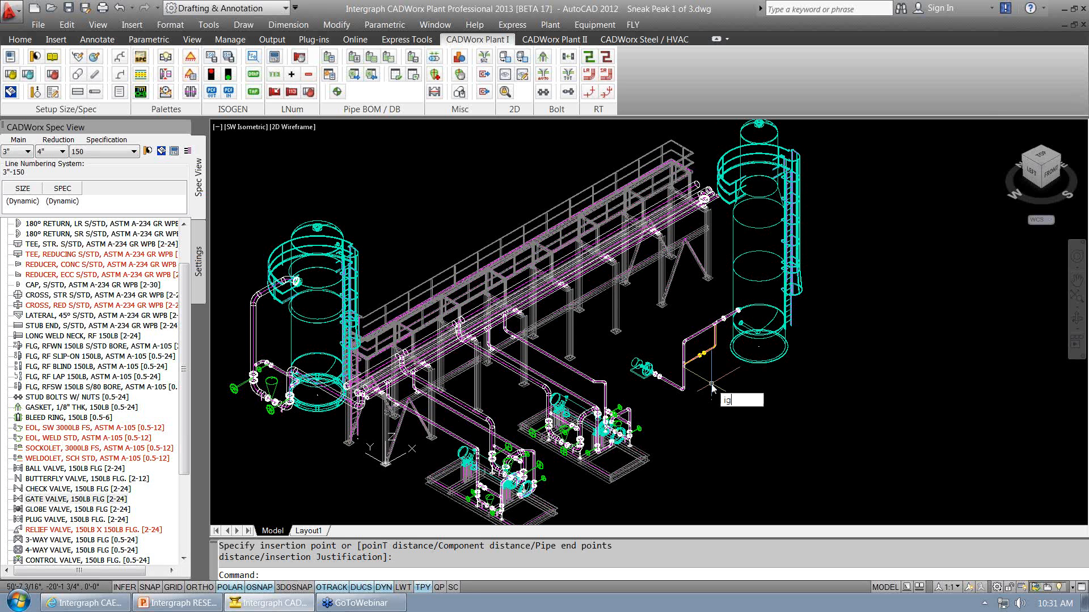
key("Return")
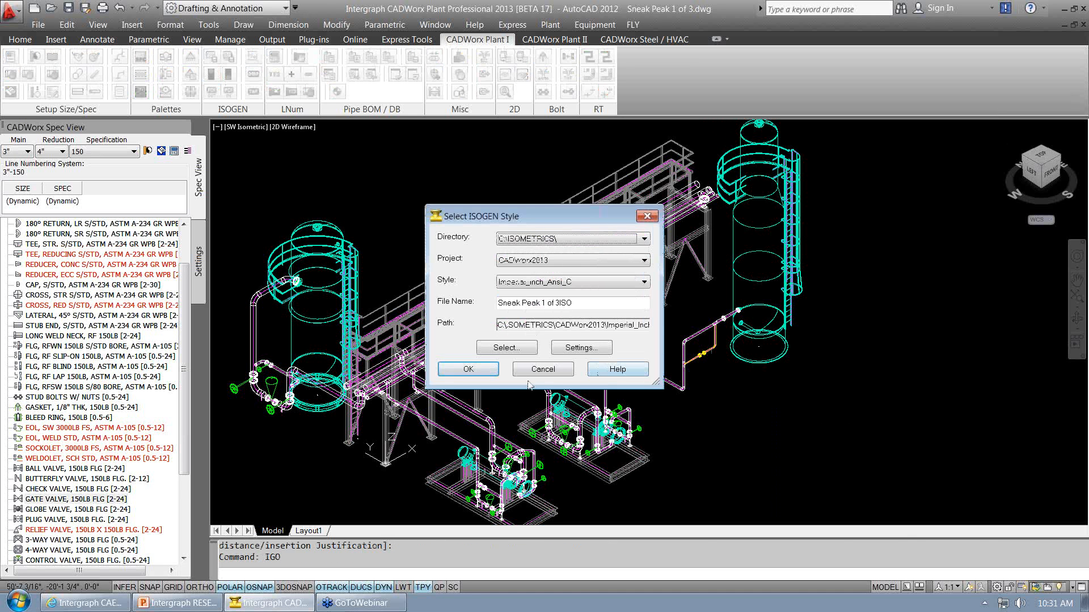
left_click(483, 369)
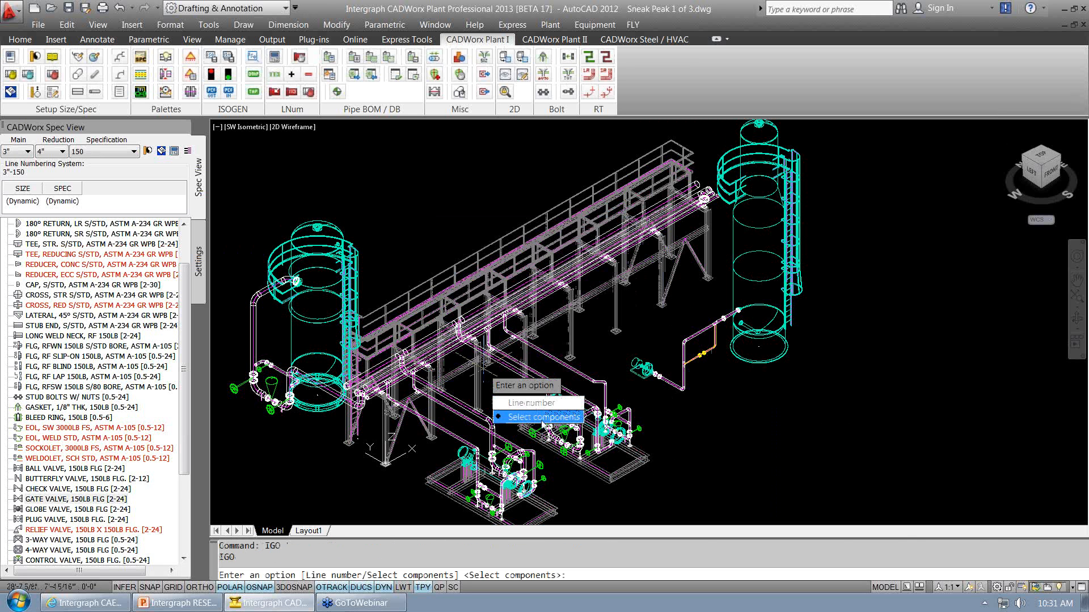
- Generate the isometric by selecting components, enclosing the whole pump-to-vessel line and its branch in a crossing selection
left_click(567, 415)
left_click(806, 409)
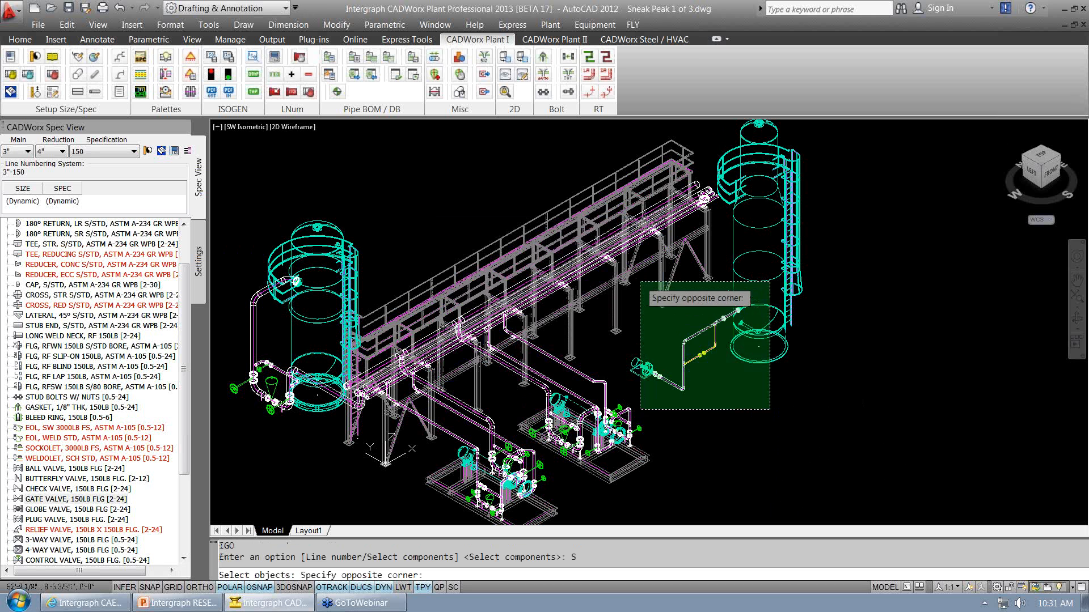
left_click(643, 281)
key("Return")
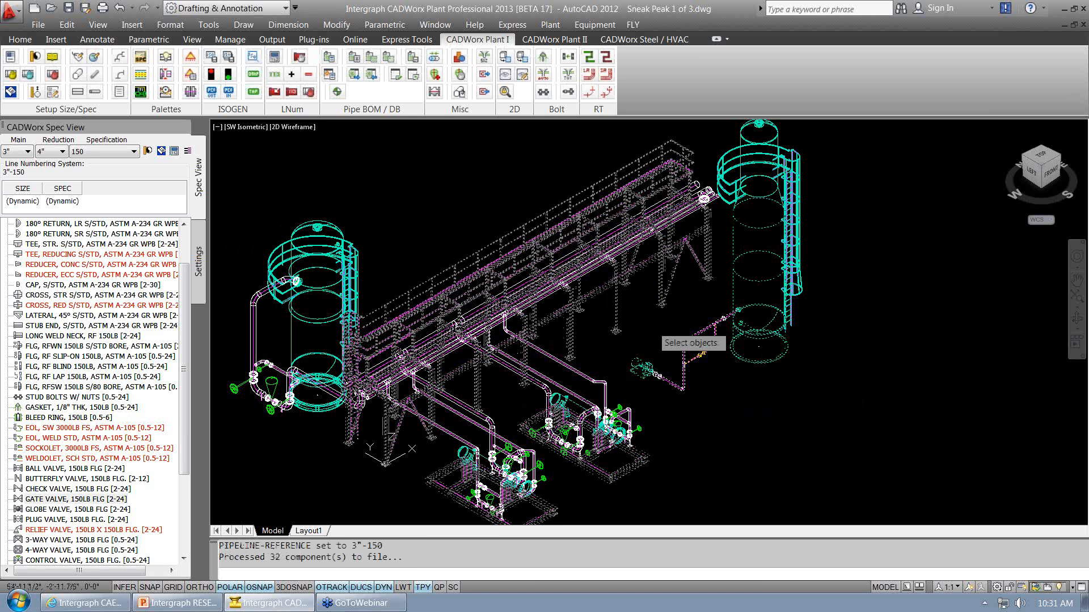
- View the generated isometric drawing with the Equipment palette closed, and return to the Sneak Peak 1 of 3 model
left_click(474, 324)
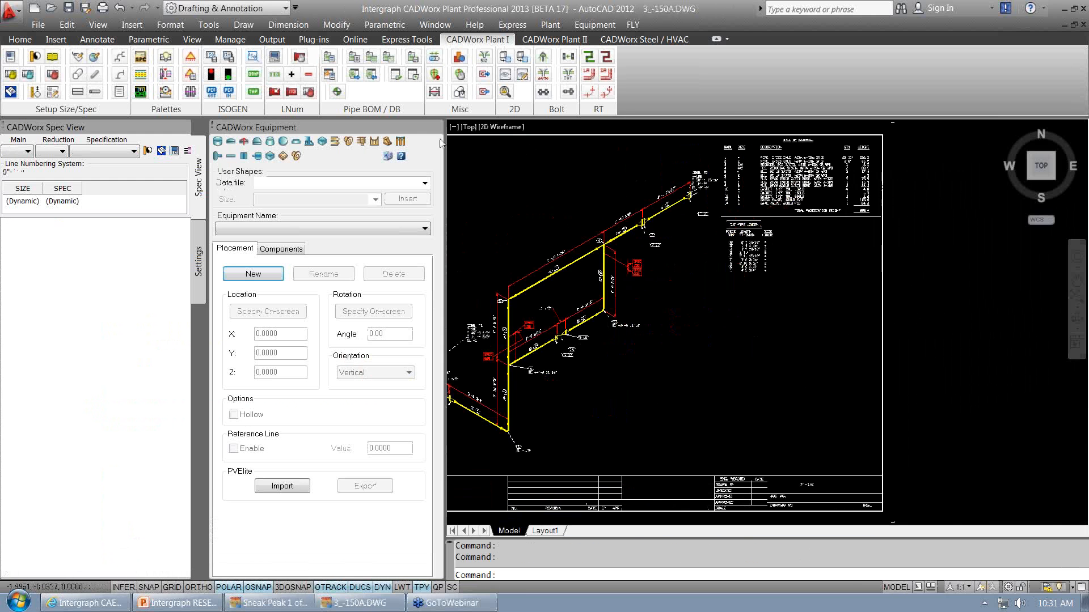
left_click(438, 128)
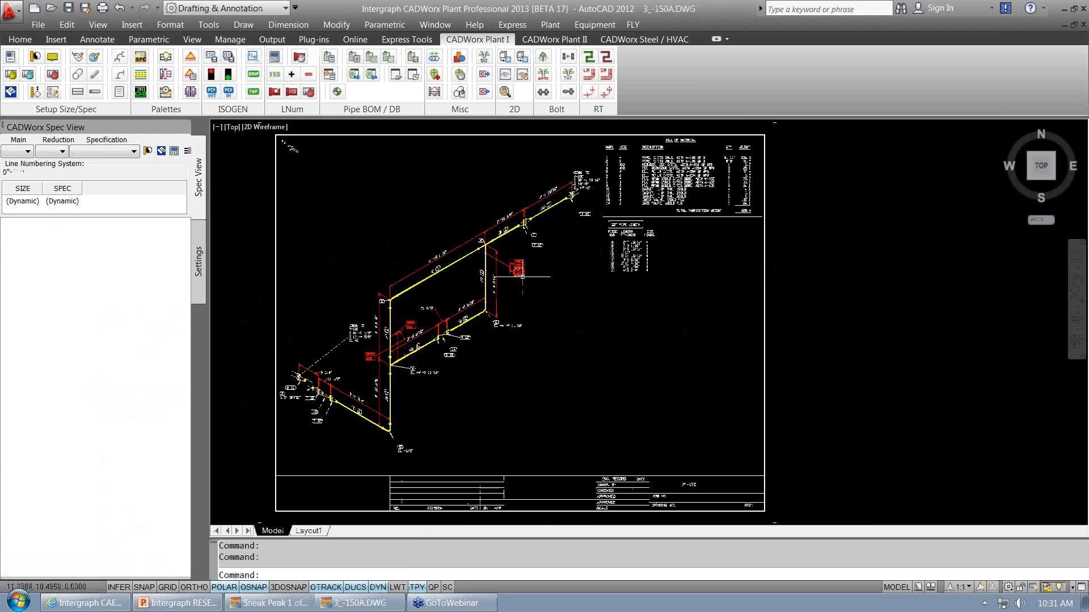
key("ctrl+Tab")
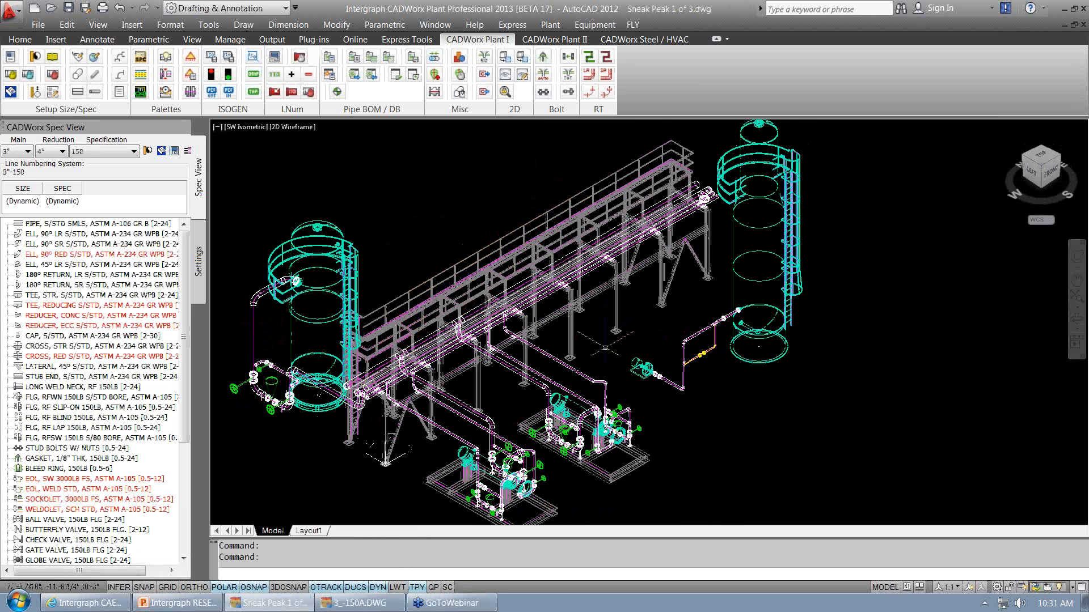
- Set the line numbering system to System On (Static Size/Spec) and accept the setup
scroll(605, 347, "up", 2)
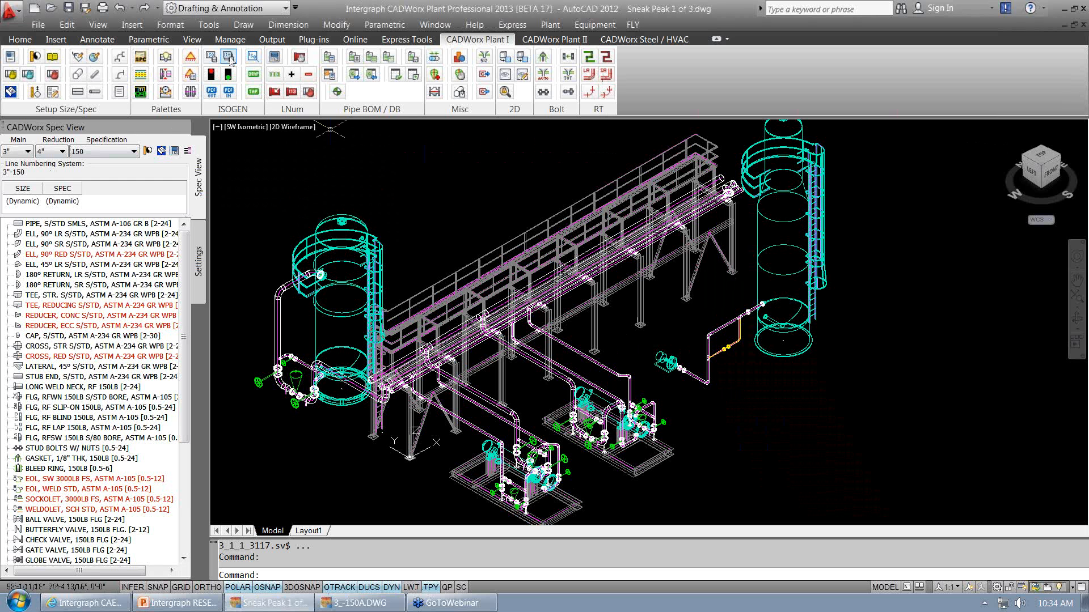
left_click(276, 59)
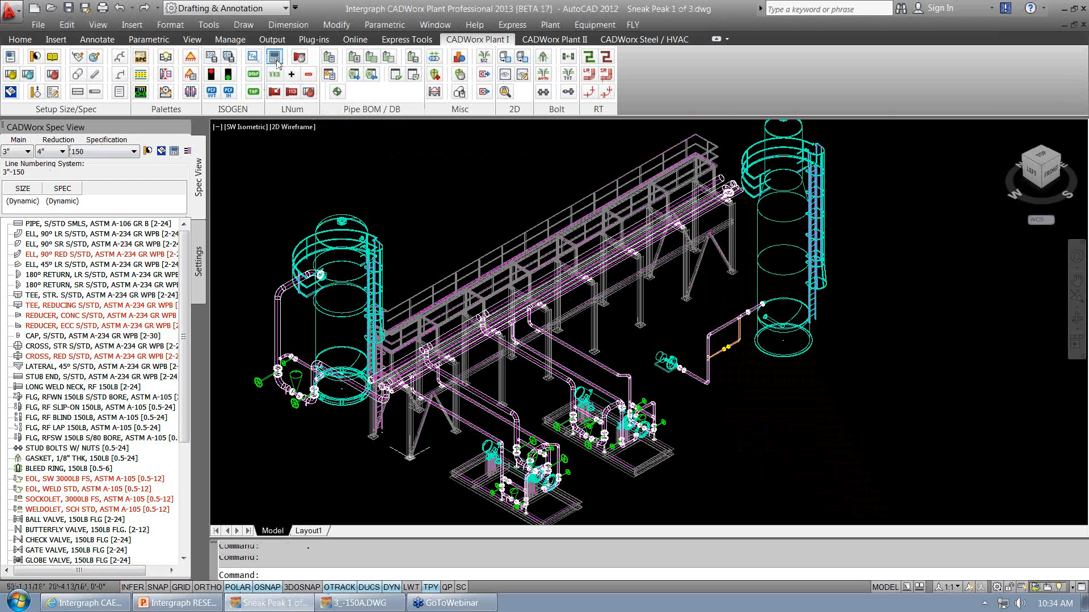
left_click_drag(517, 164, 296, 28)
left_click(166, 244)
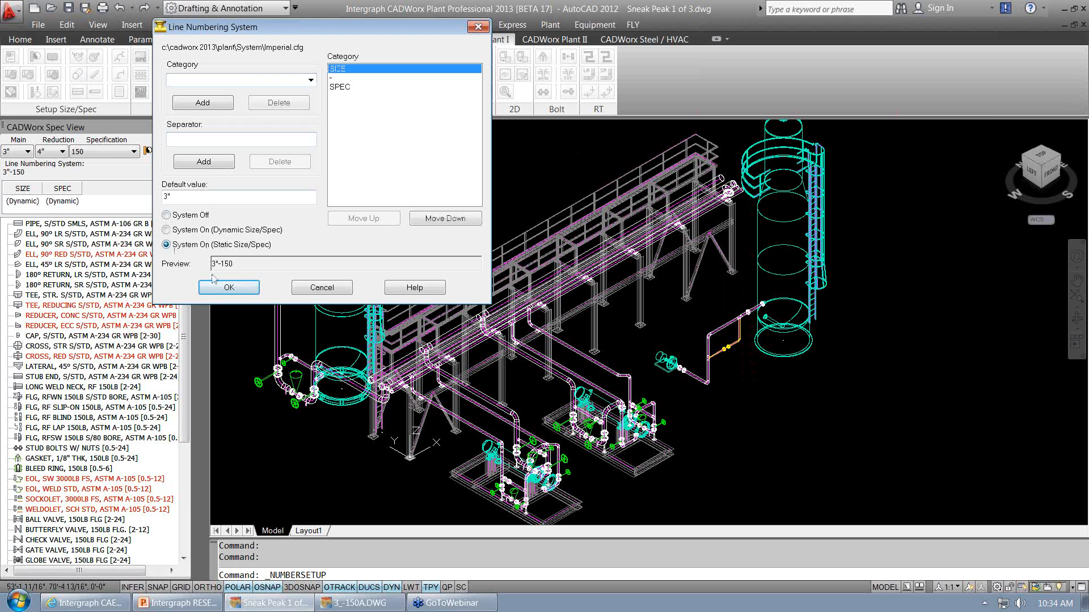
left_click(228, 287)
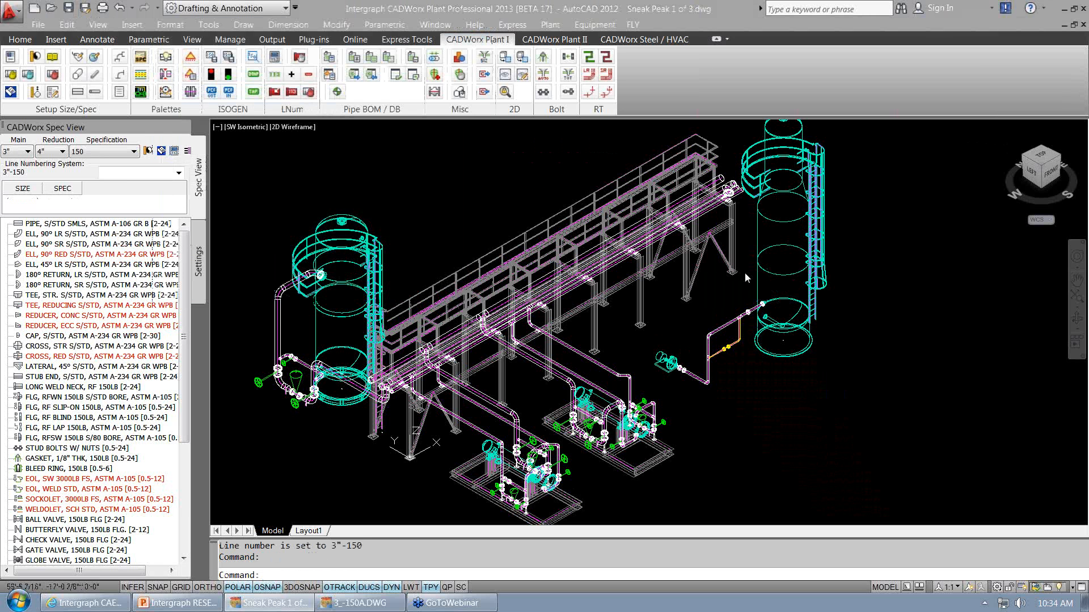
- Inspect the line number in the component data of the branch's lower horizontal pipe, and close the data without editing
scroll(740, 355, "up", 6)
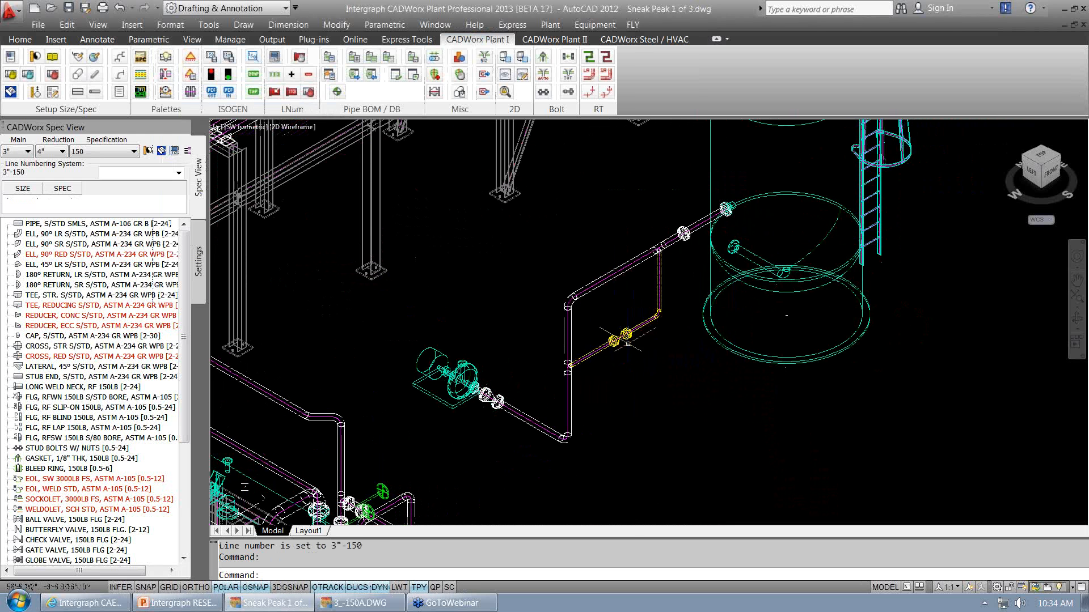
double_click(588, 352)
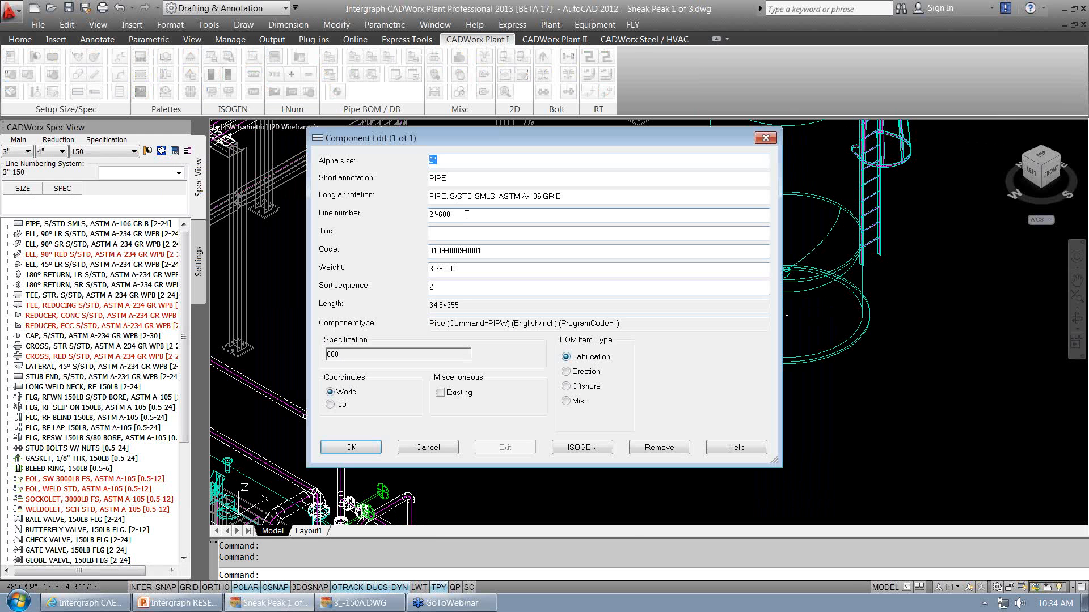
left_click(460, 215)
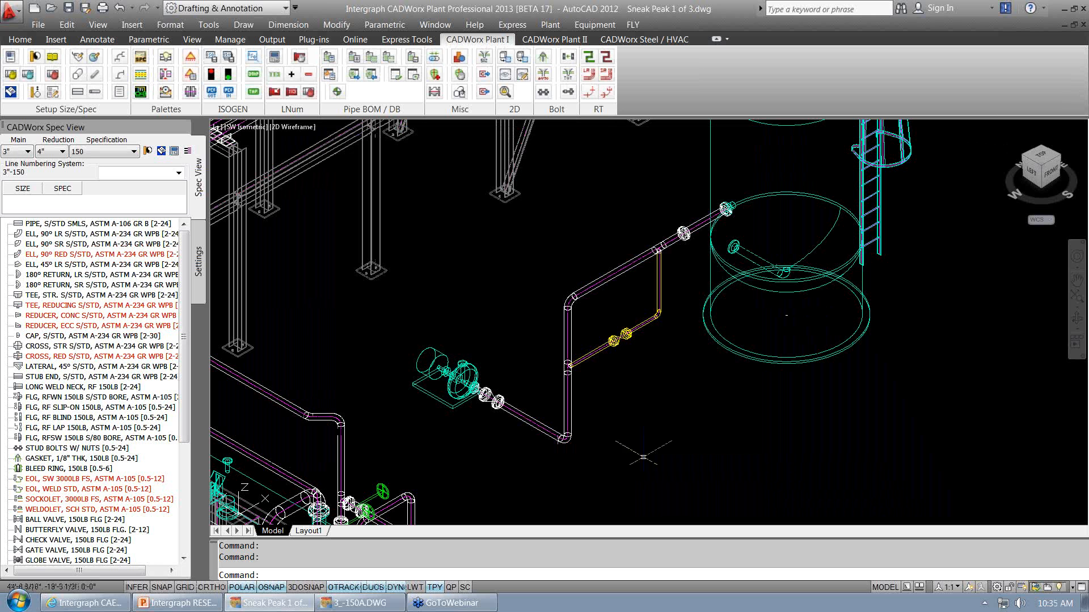
- Change the branch line's spec to 150 with CHANGESPEC in Automatic mode, keeping the main run's upper horizontal pipe fixed by Current
type("CHANGE")
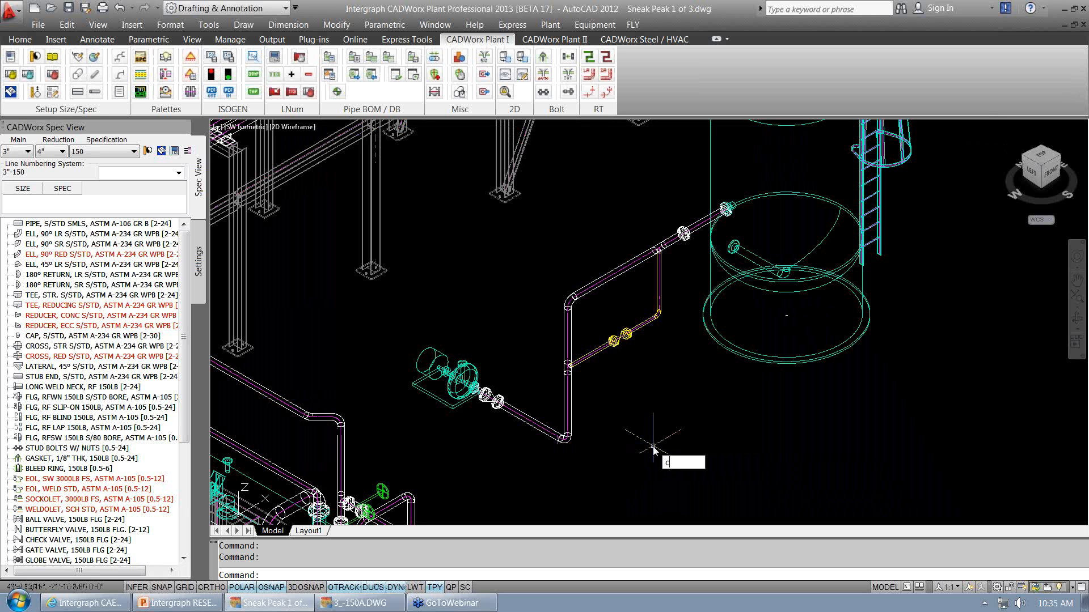
key("Down")
key("Down")
key("Down")
key("Down")
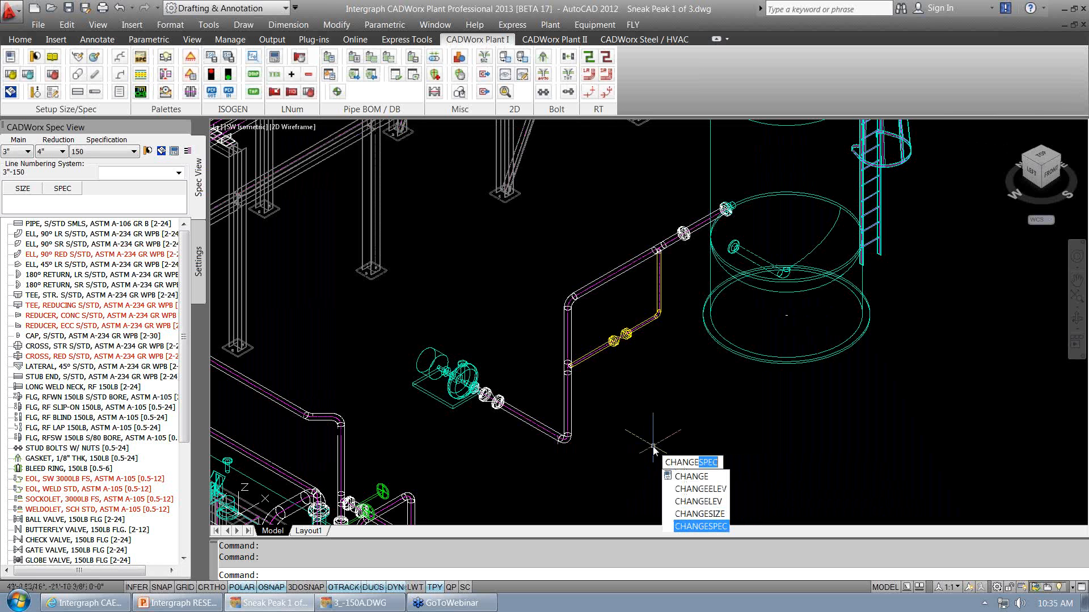
key("Return")
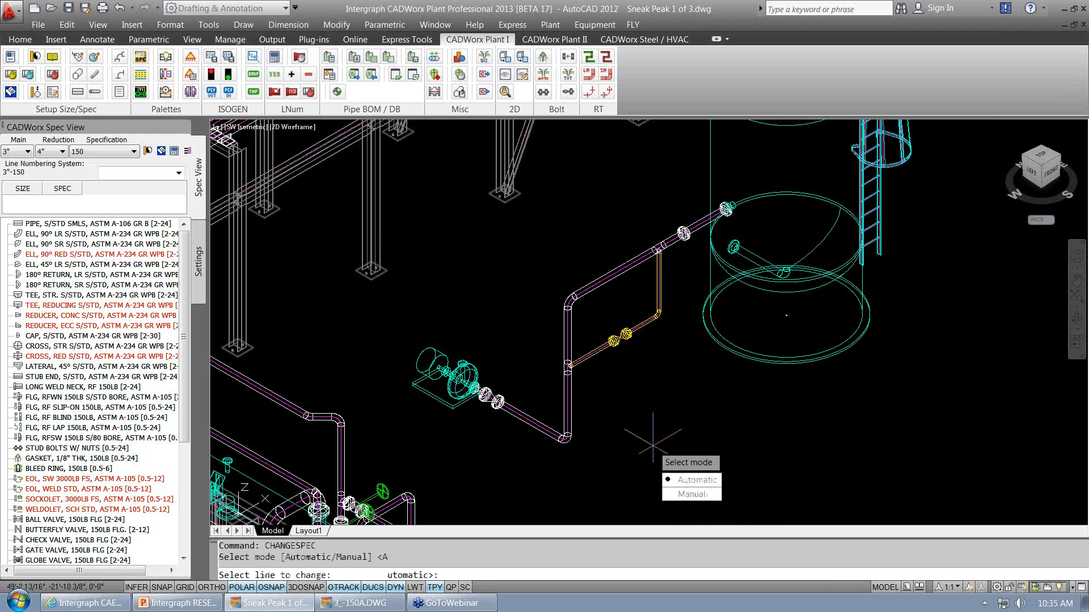
left_click(593, 353)
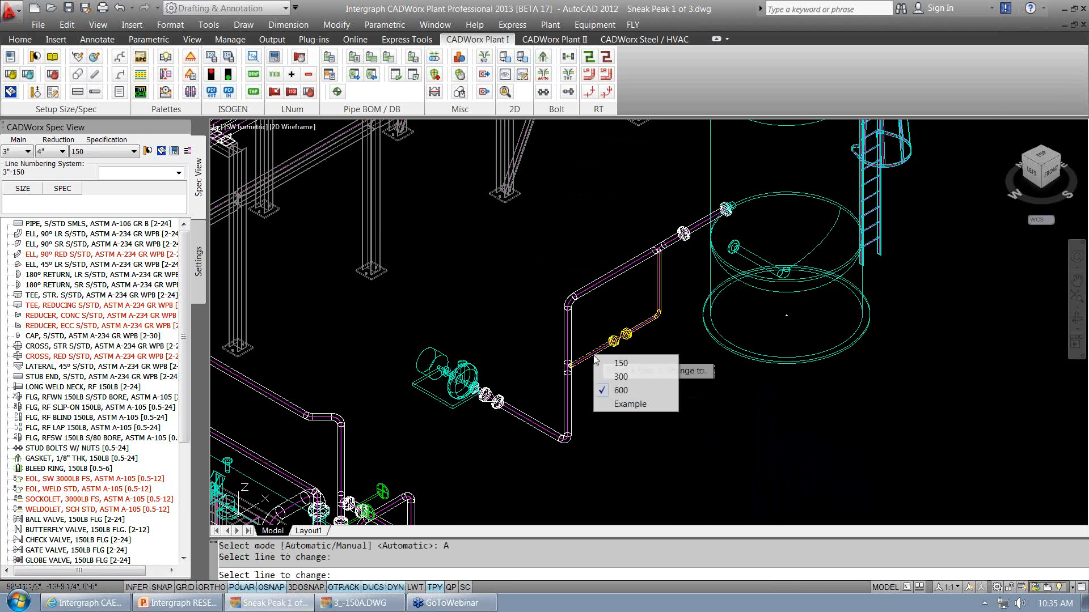
left_click(627, 391)
left_click(613, 280)
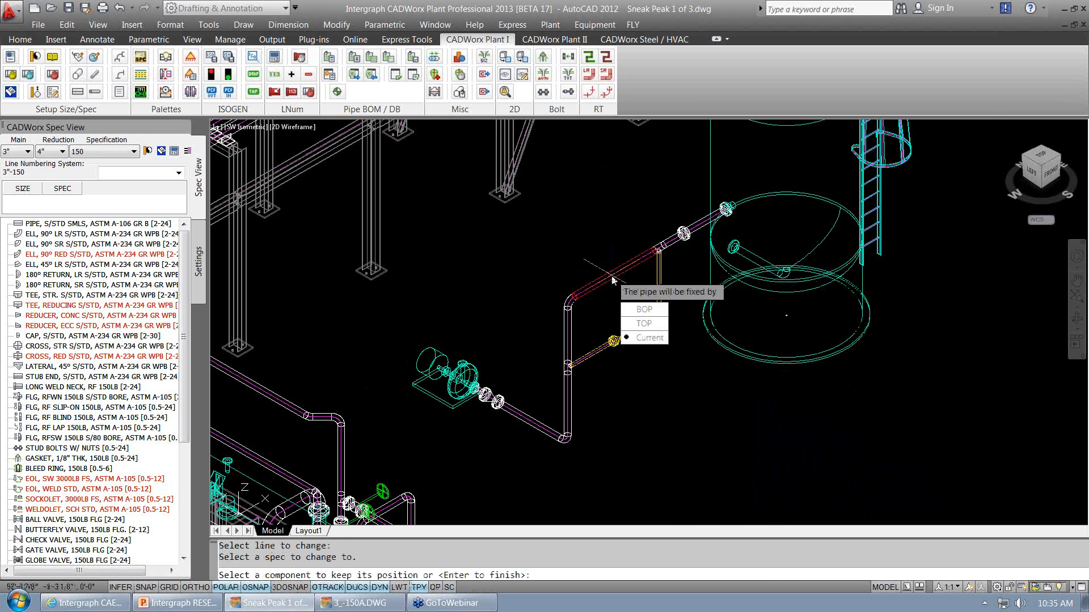
key("Return")
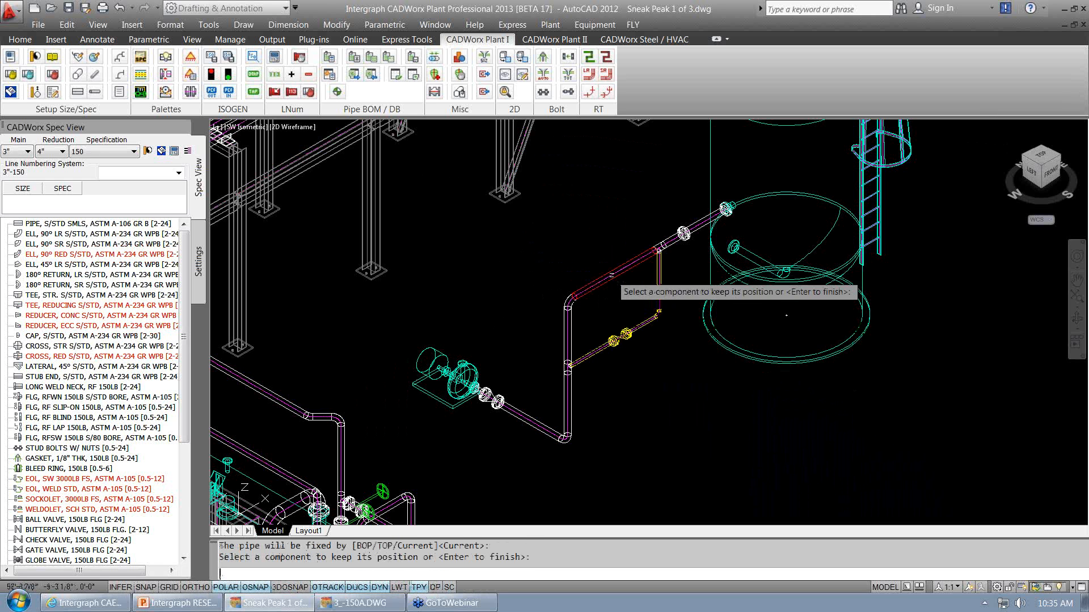
key("Return")
- Open the component data of the branch's lower pipe beside the valve to check its line number and specification
double_click(638, 324)
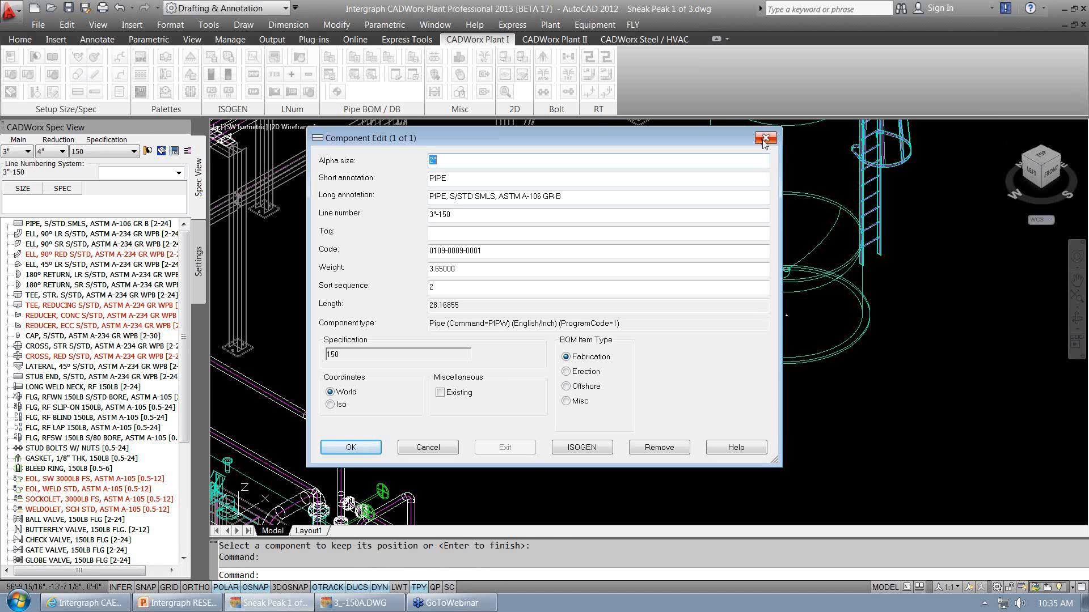
mouse_move(432, 606)
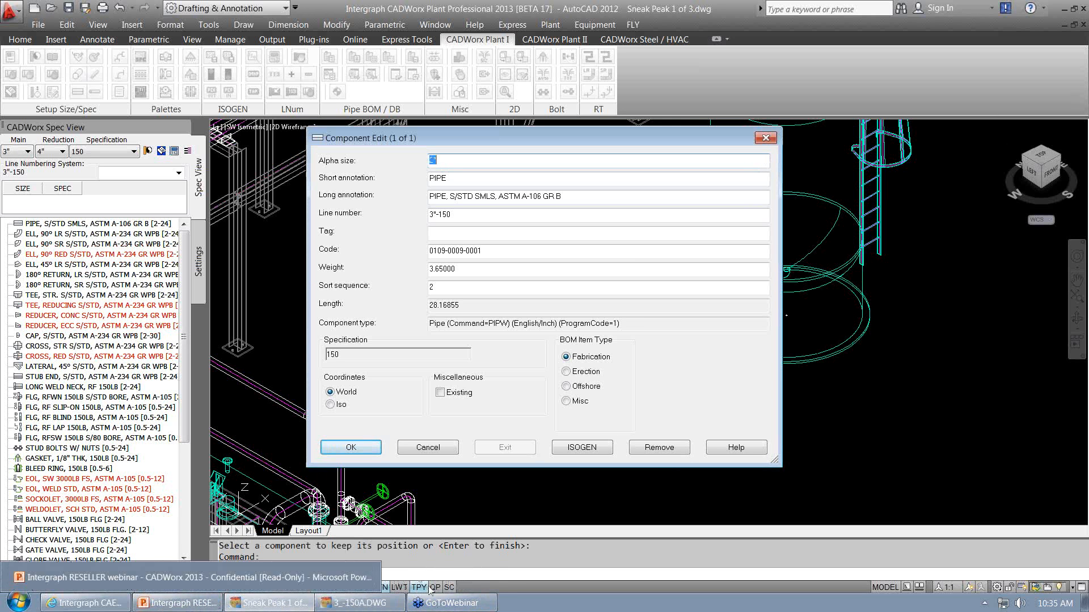
left_click(1075, 327)
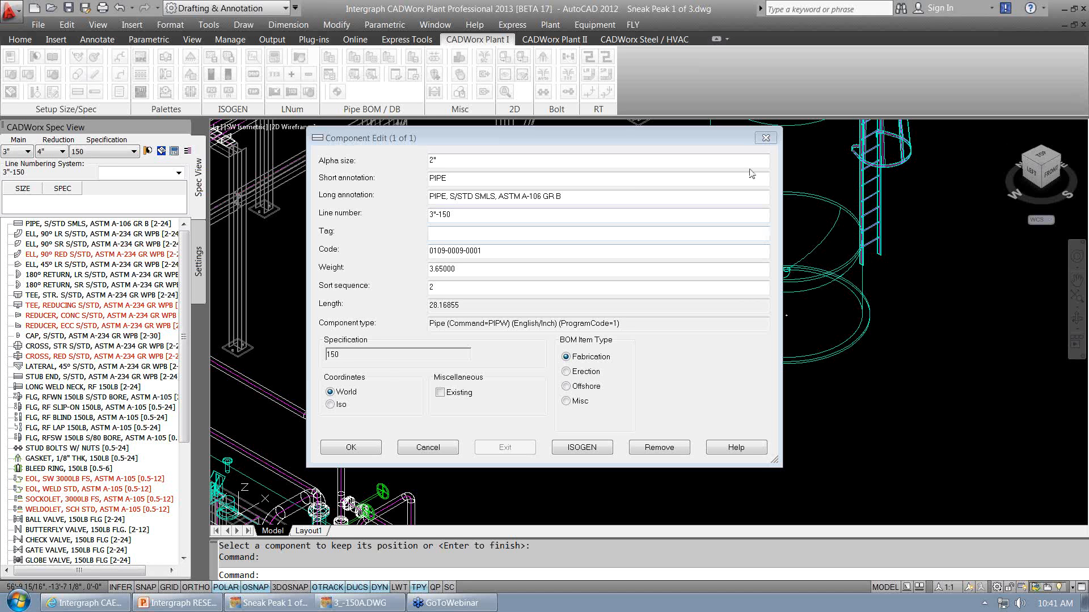
left_click(1084, 9)
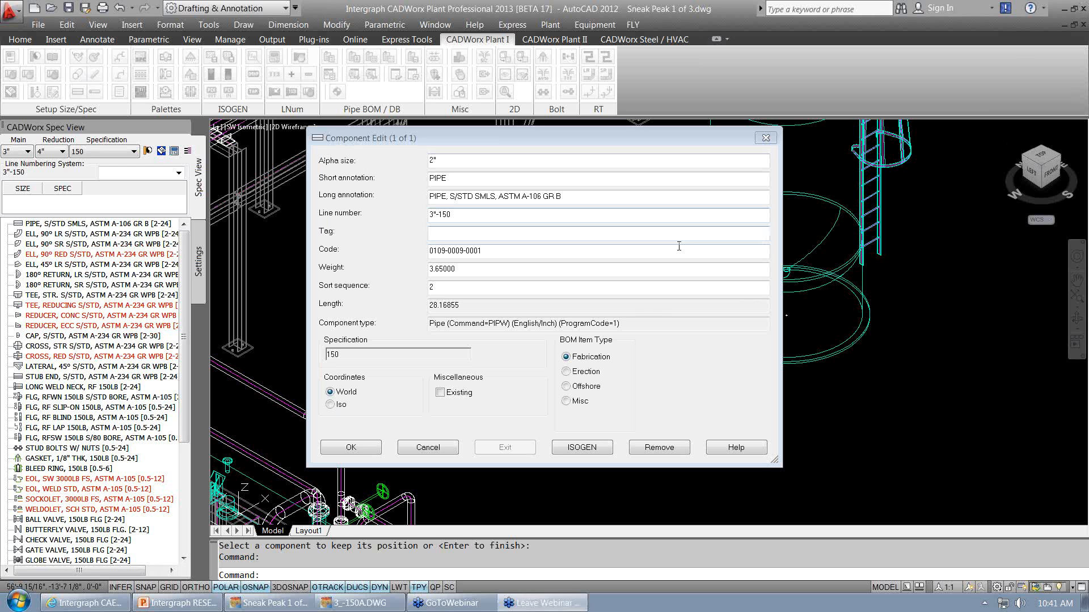